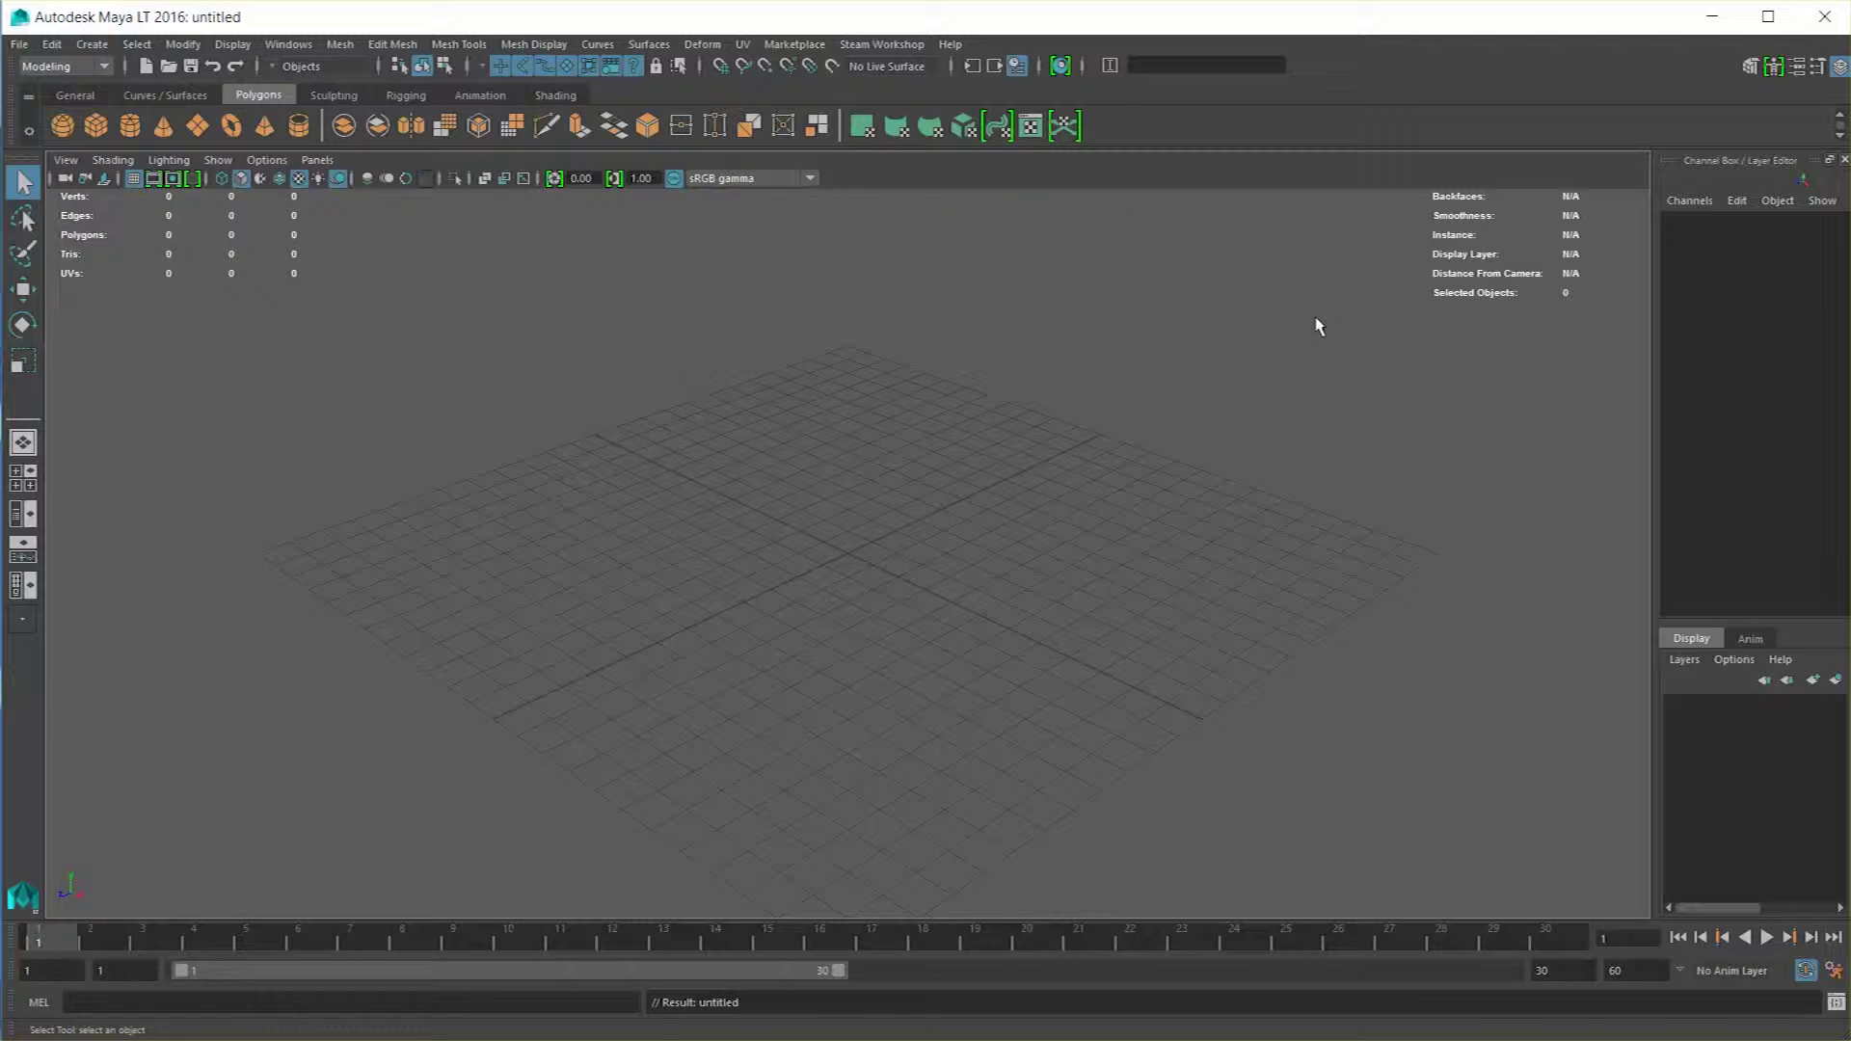
# Switch to the four-view layout, activate the top, front and side views in turn, and return to the full perspective view.
pyautogui.click(847, 546)
pyautogui.press('space')
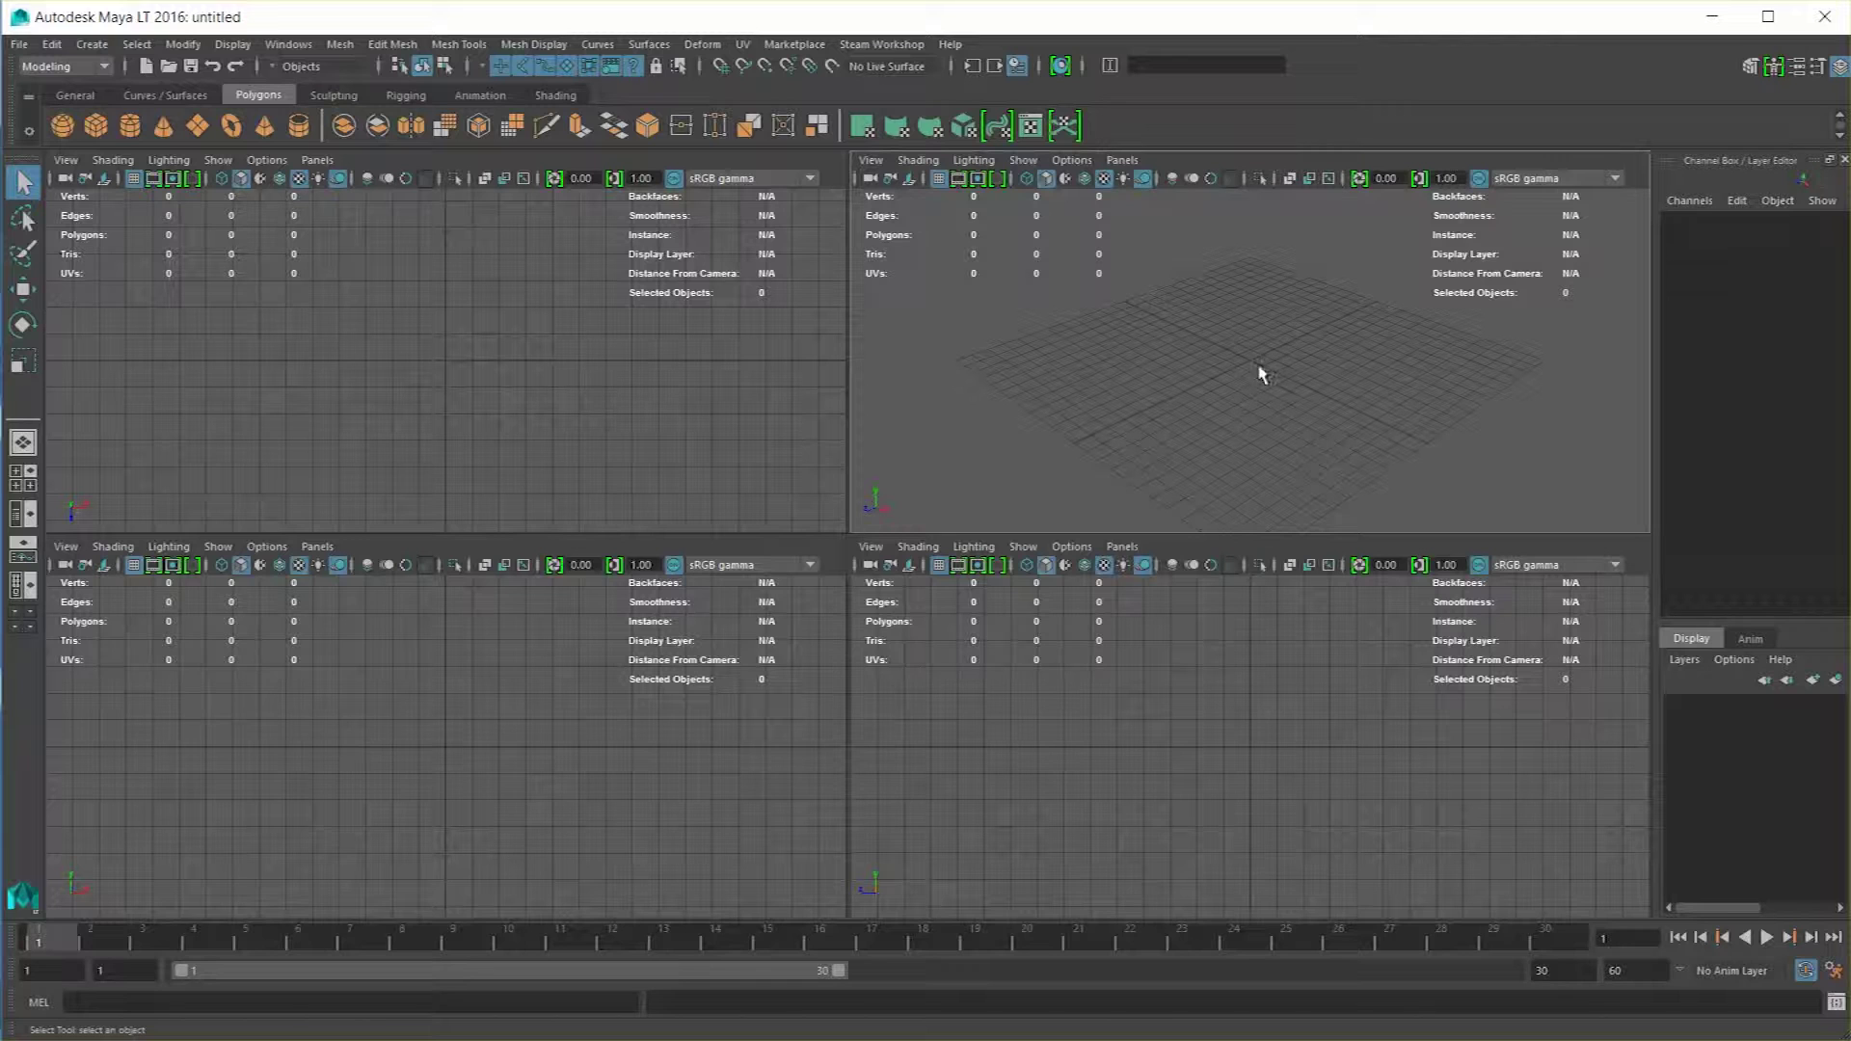
pyautogui.click(682, 338)
pyautogui.click(439, 754)
pyautogui.click(1085, 838)
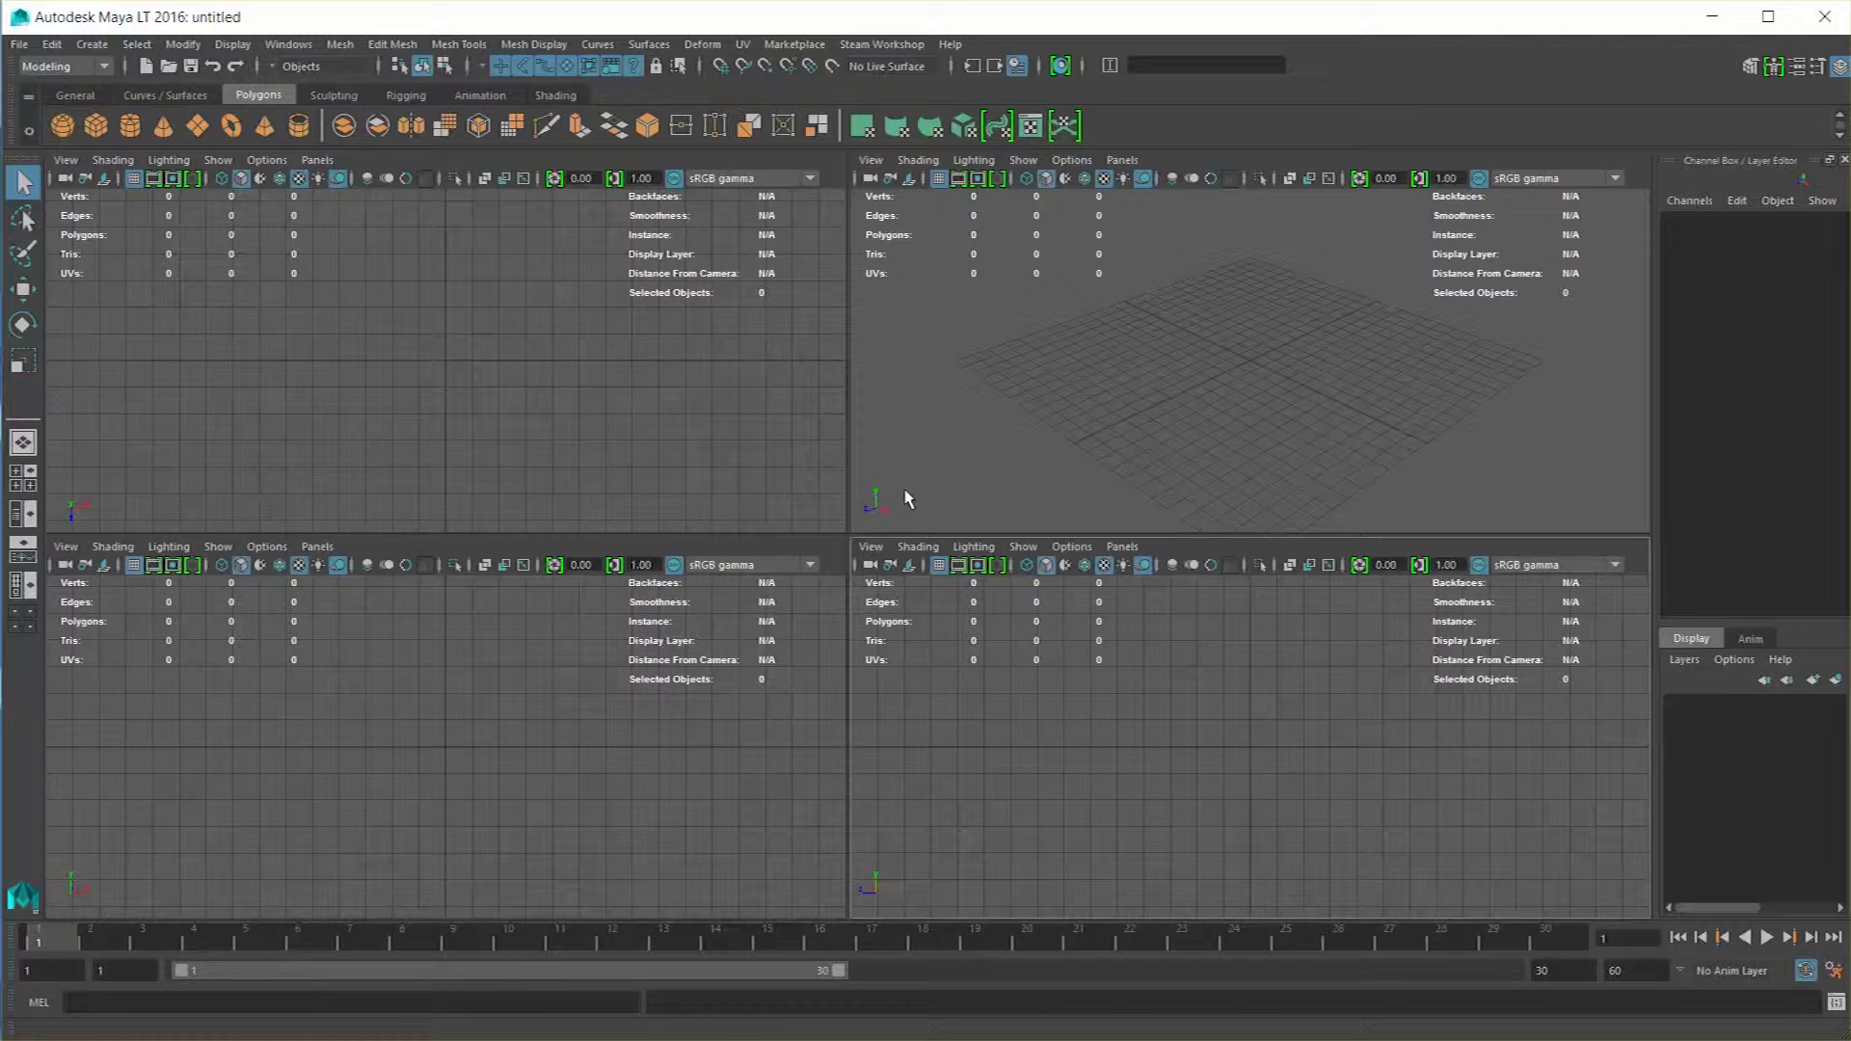
pyautogui.press('space')
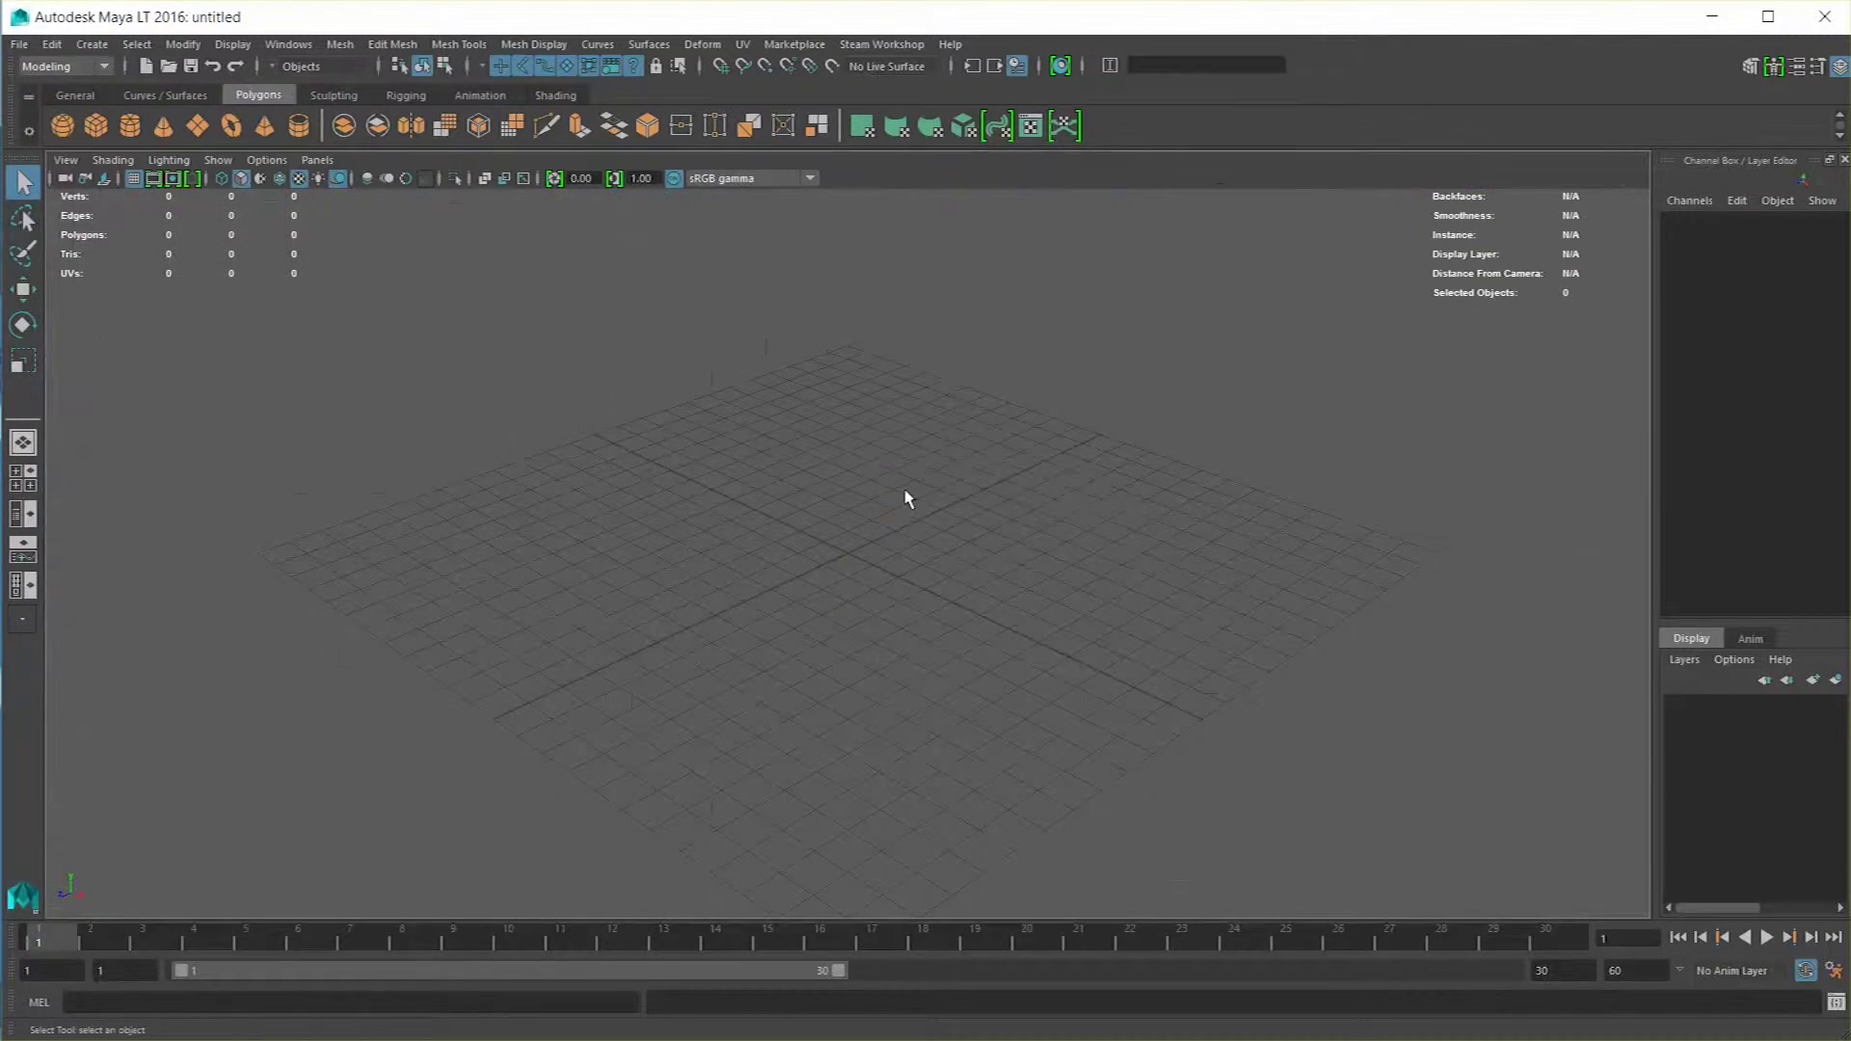
# Display the hotbox and browse its Windows menu, central Maya button and the marking menus in the surrounding zones.
pyautogui.press('space')
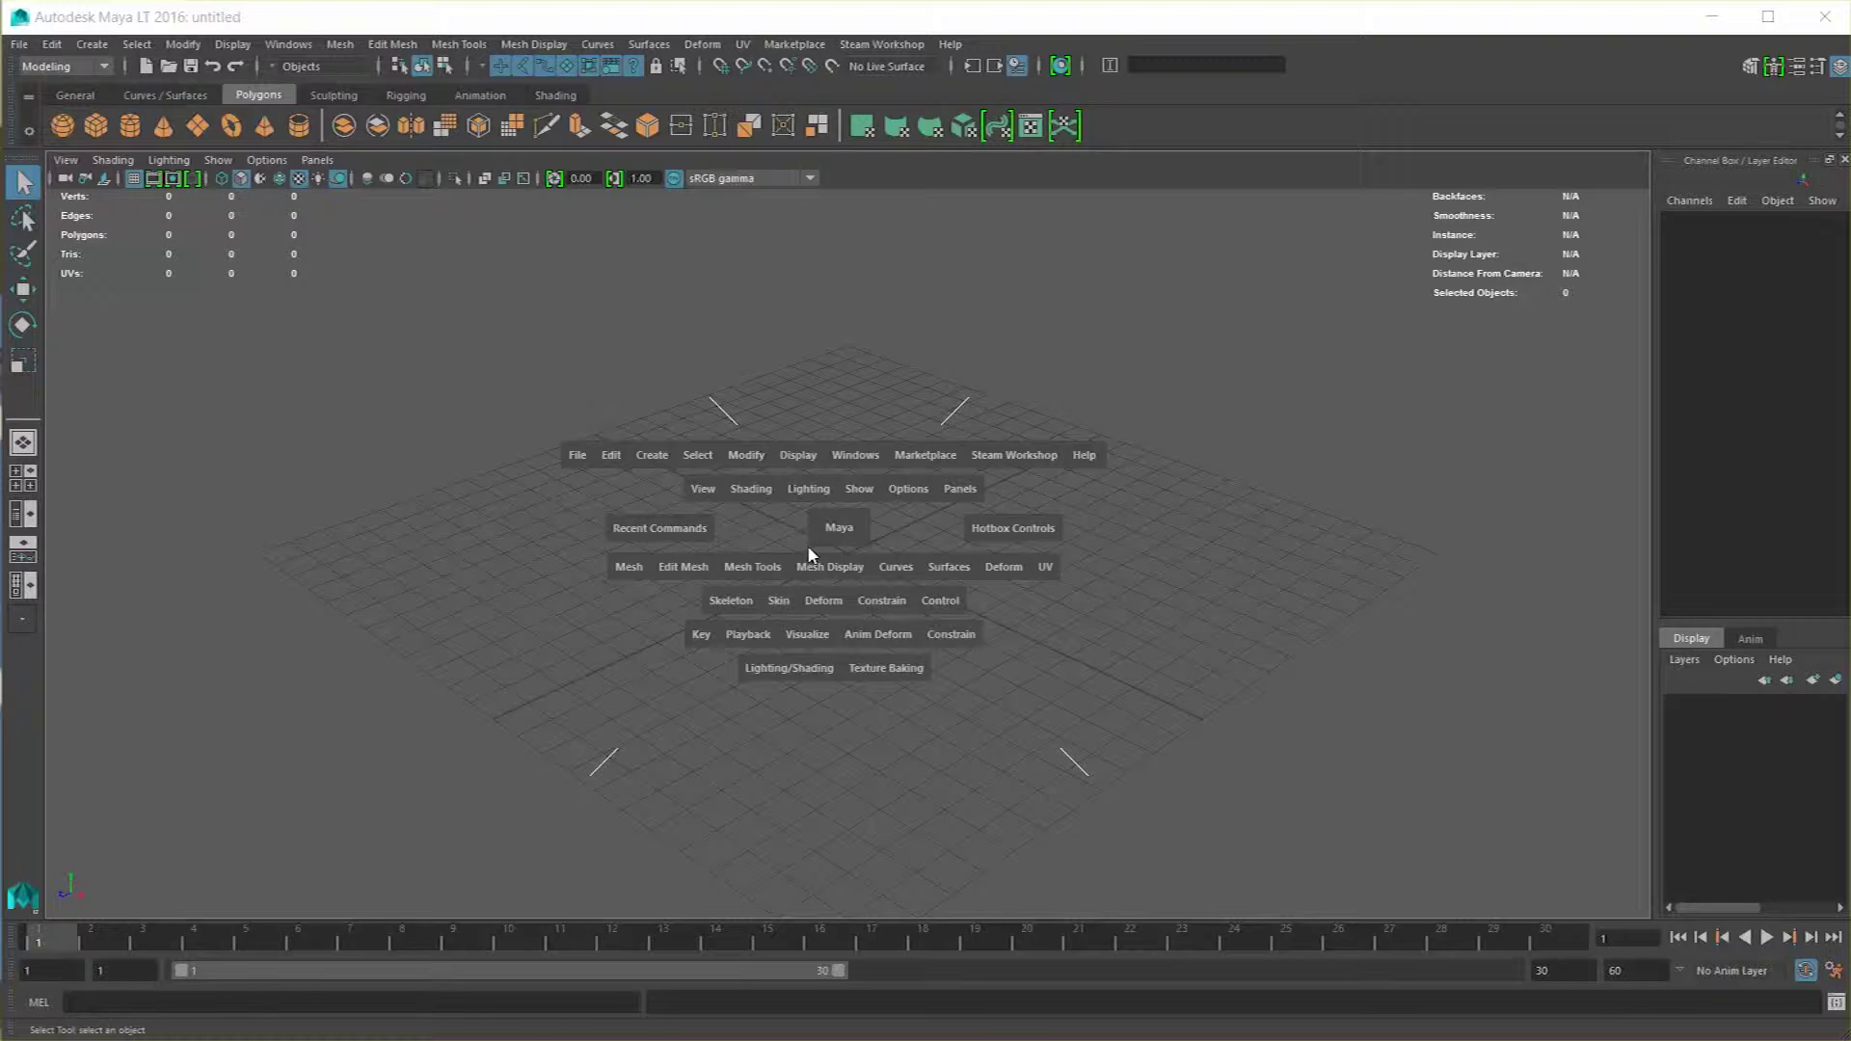
pyautogui.press('space')
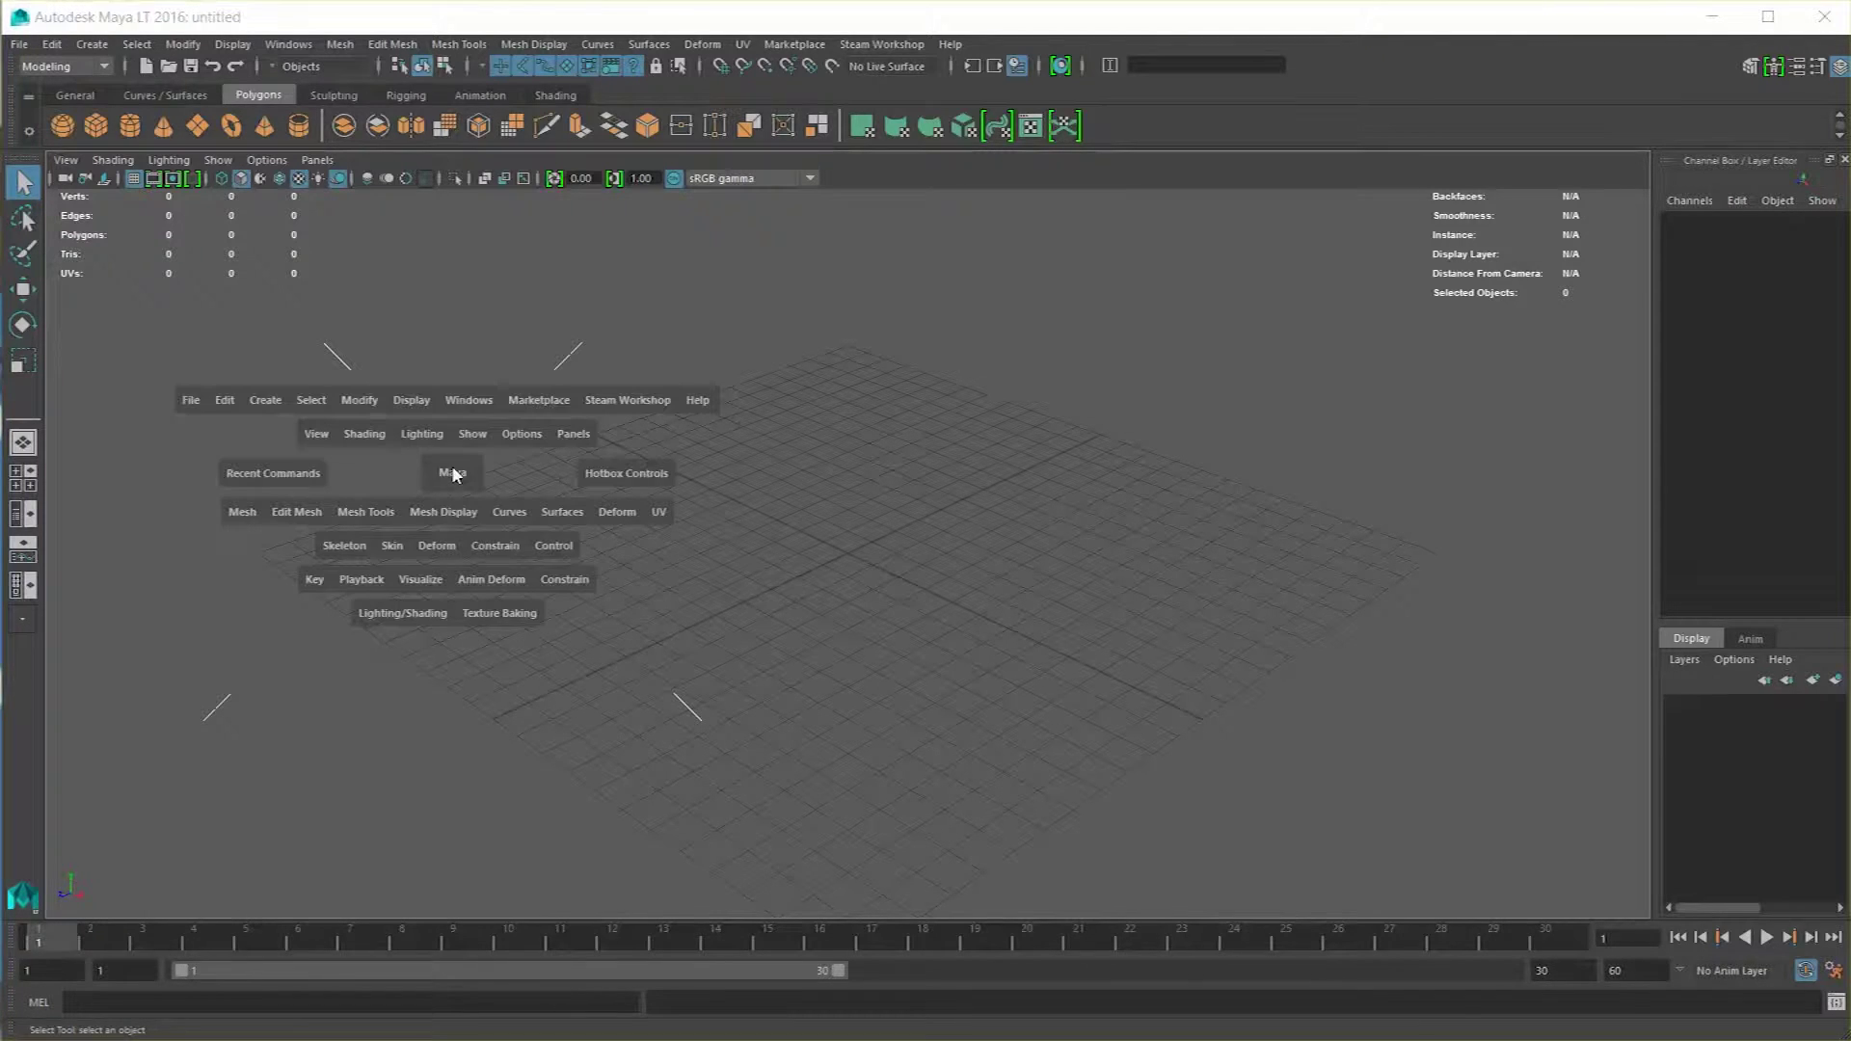
pyautogui.click(450, 401)
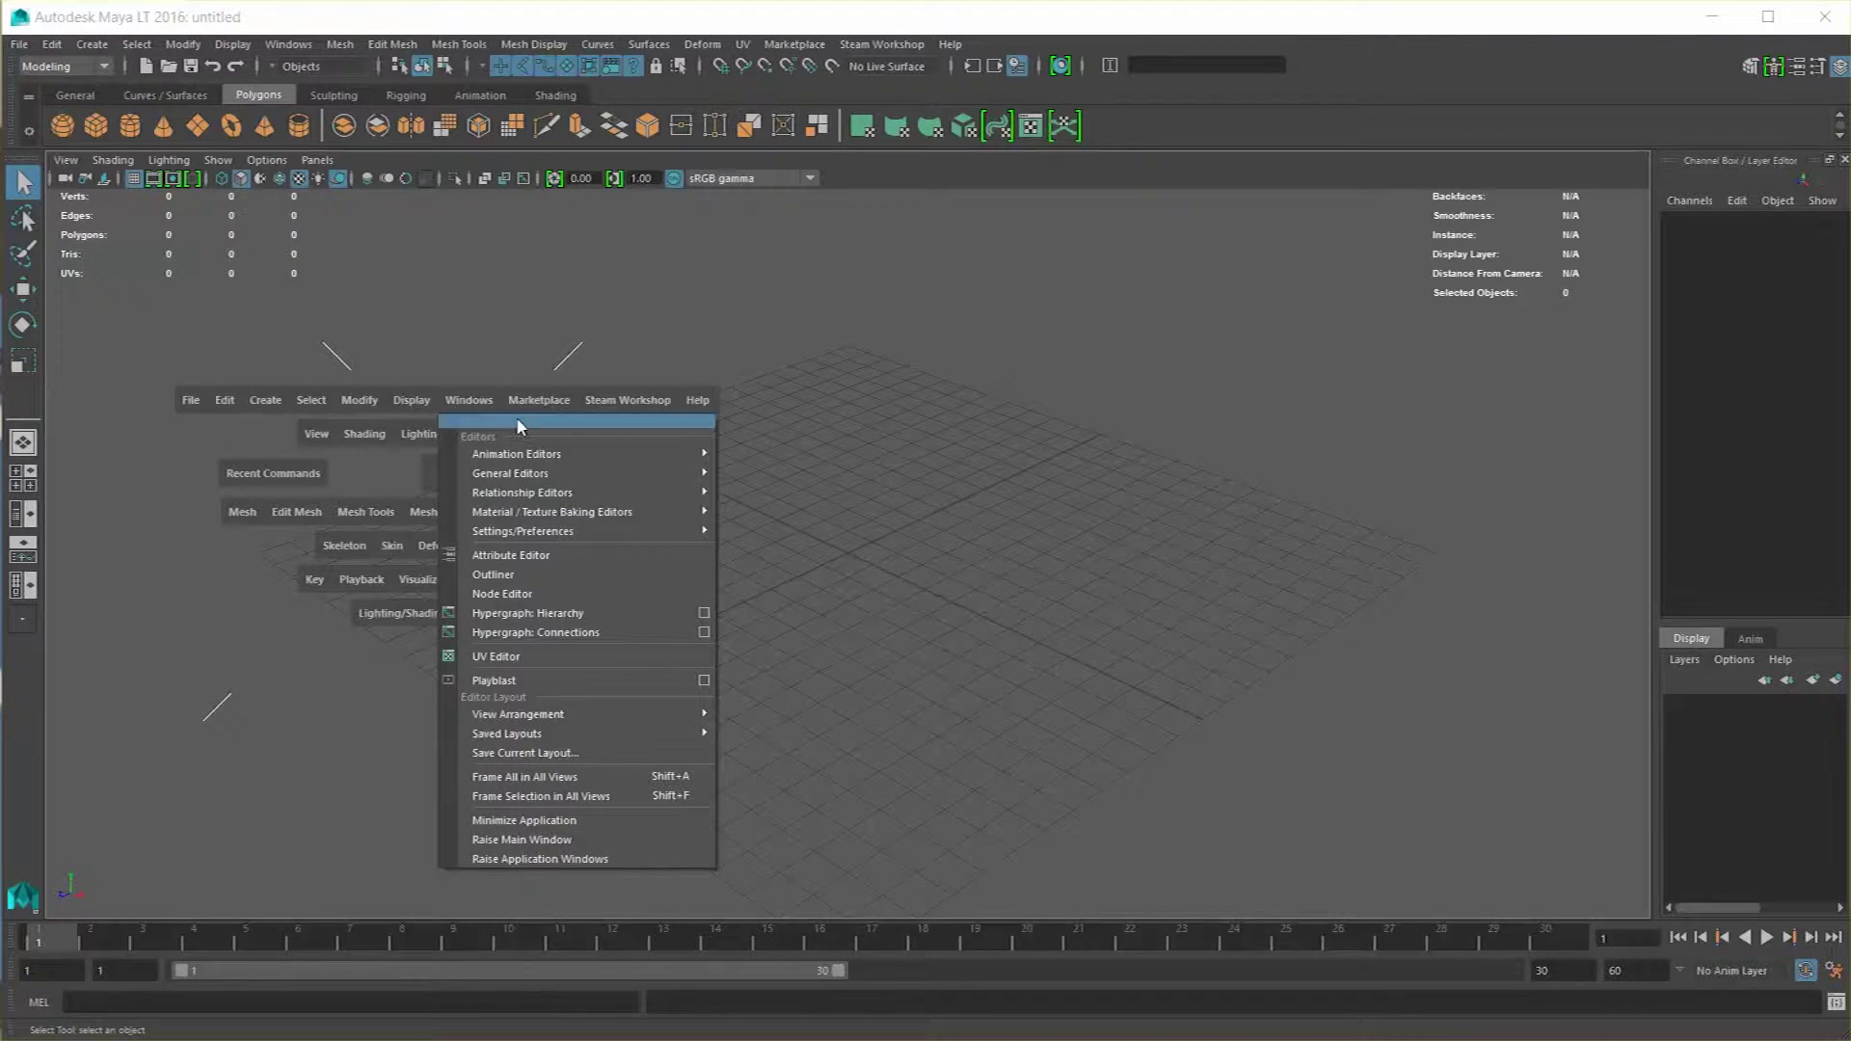
pyautogui.click(427, 466)
pyautogui.click(452, 294)
pyautogui.click(893, 553)
pyautogui.click(367, 771)
pyautogui.click(153, 519)
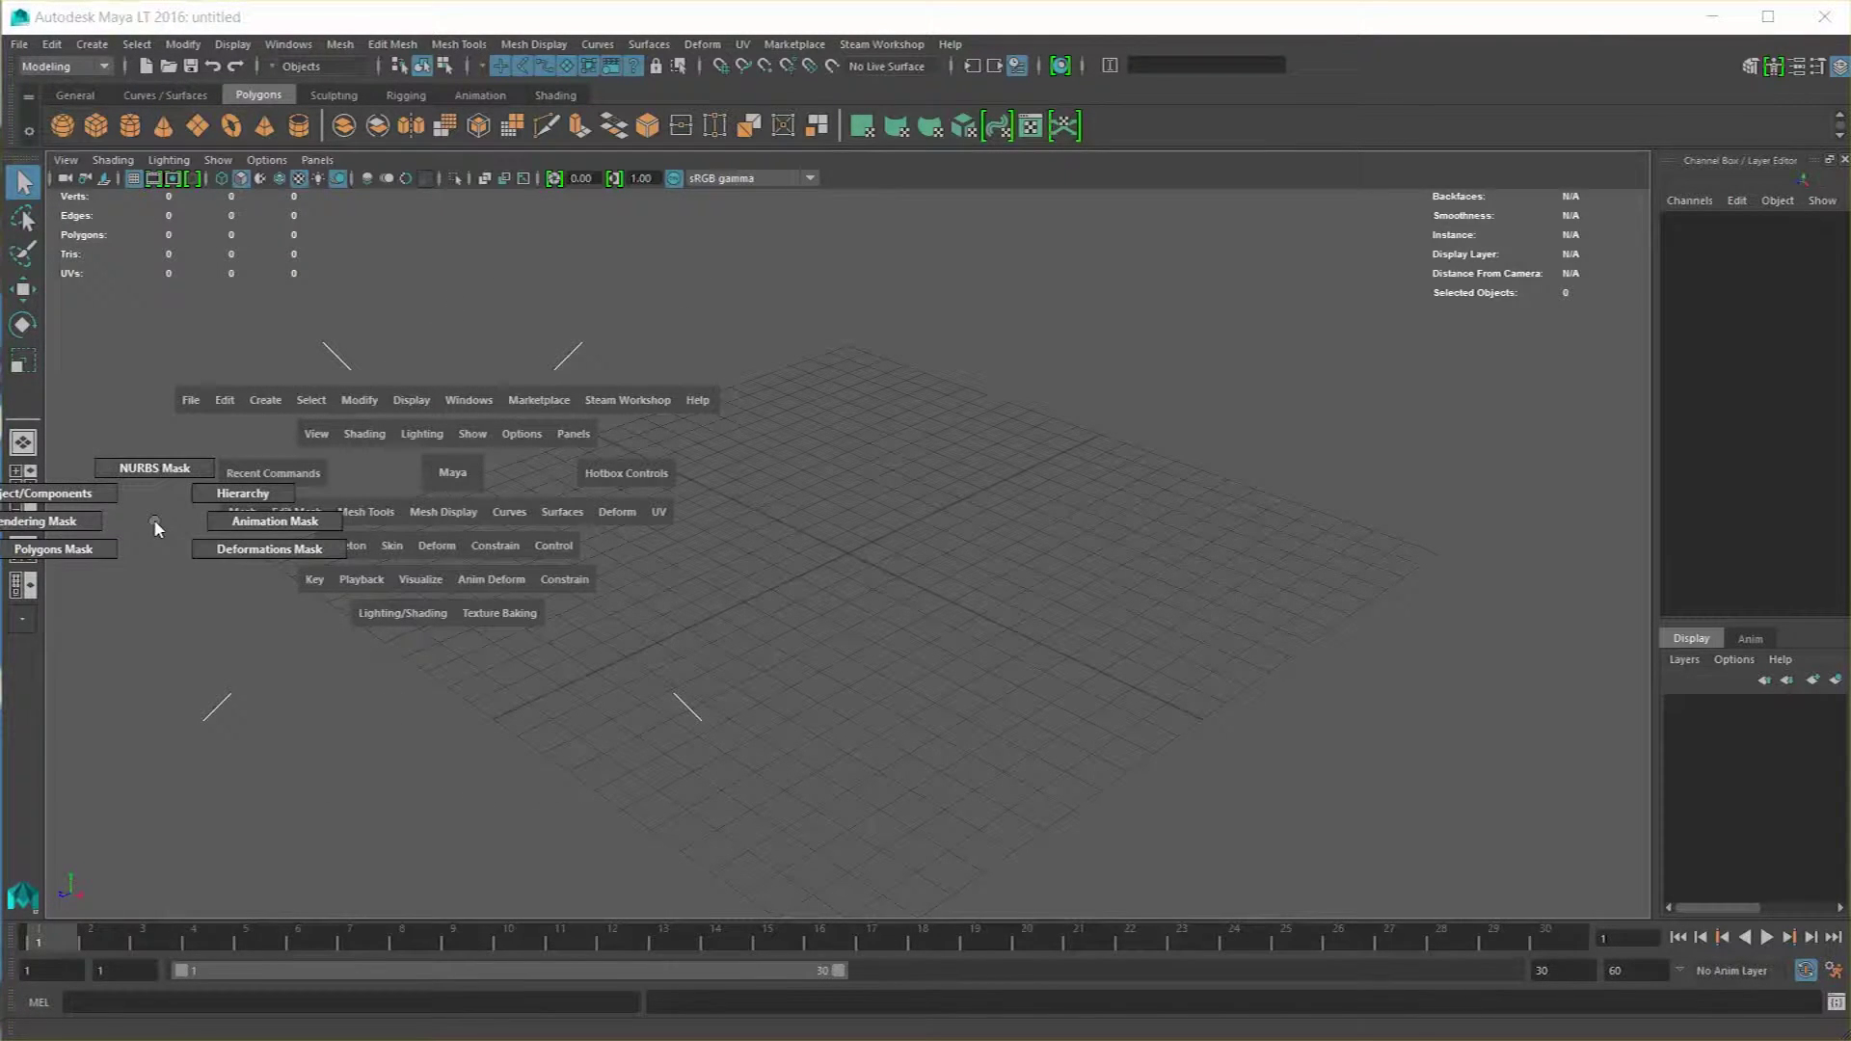
pyautogui.click(409, 286)
pyautogui.click(802, 501)
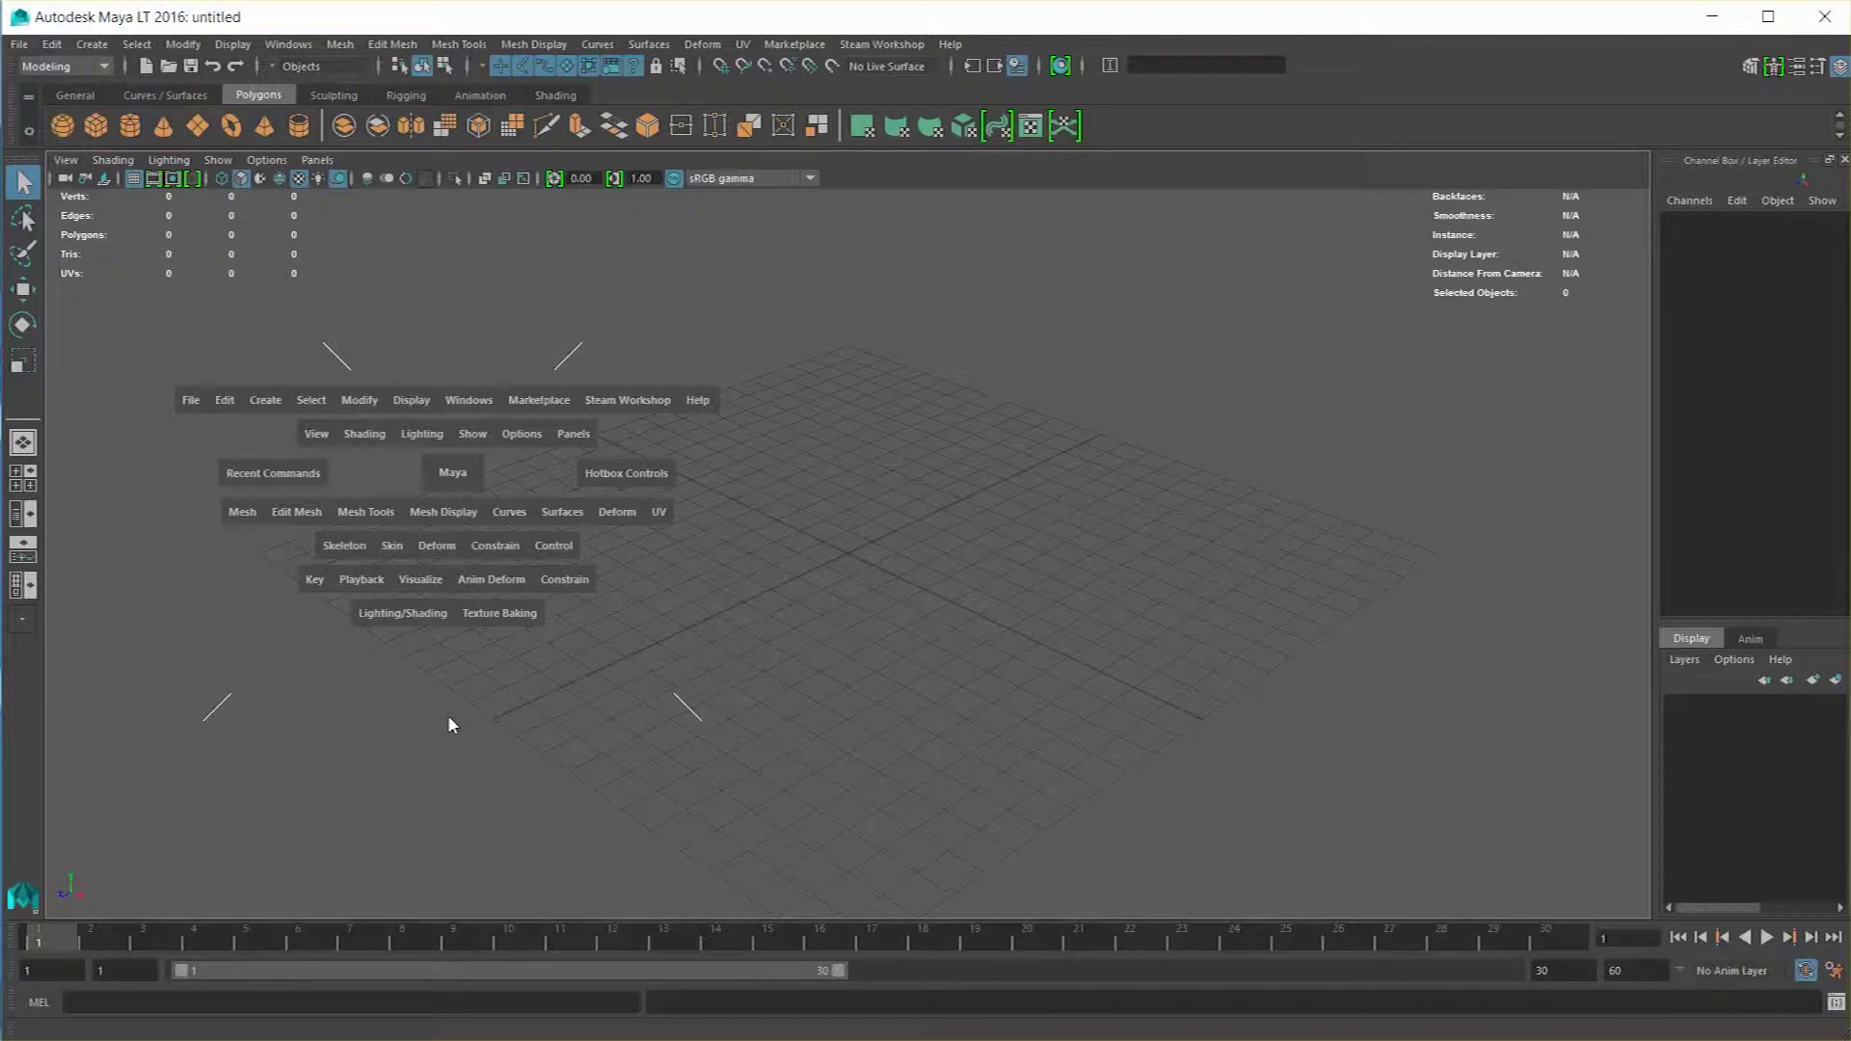
pyautogui.press('space')
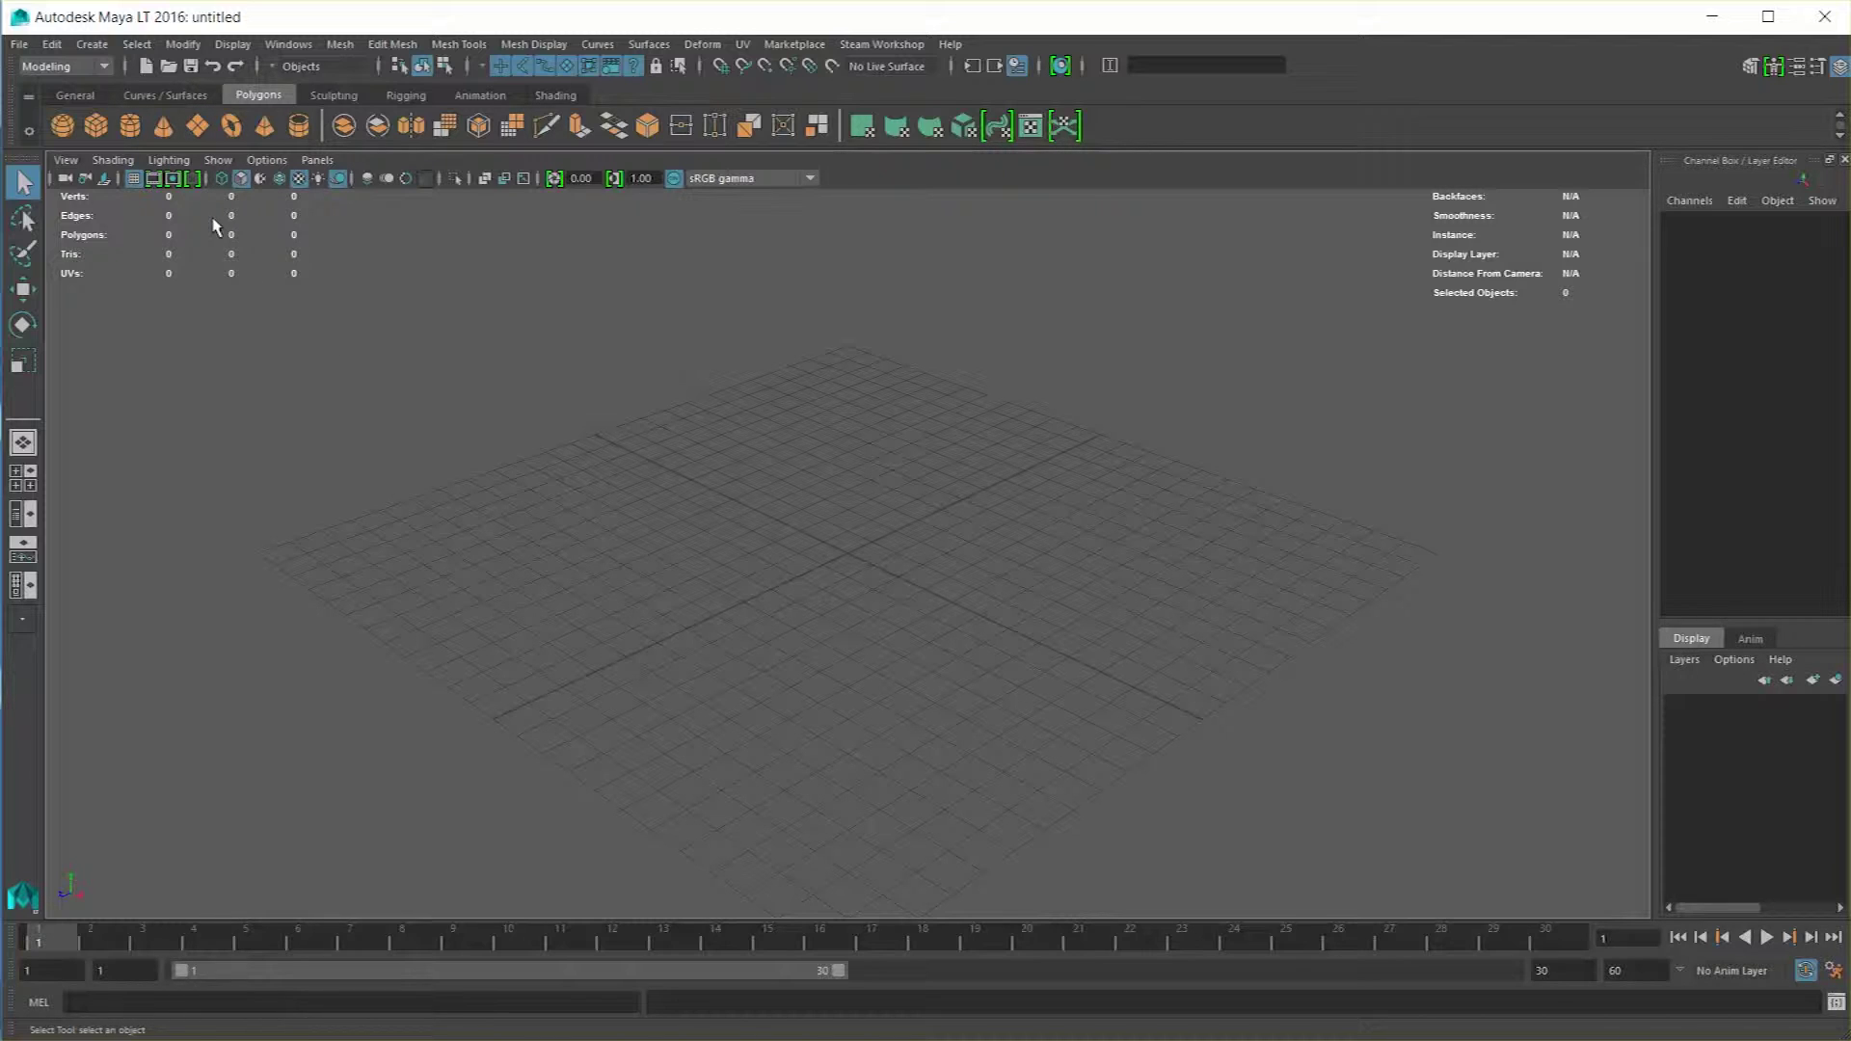
# Create a polygon sphere at the centre of the grid and hide the Channel Box.
pyautogui.click(76, 95)
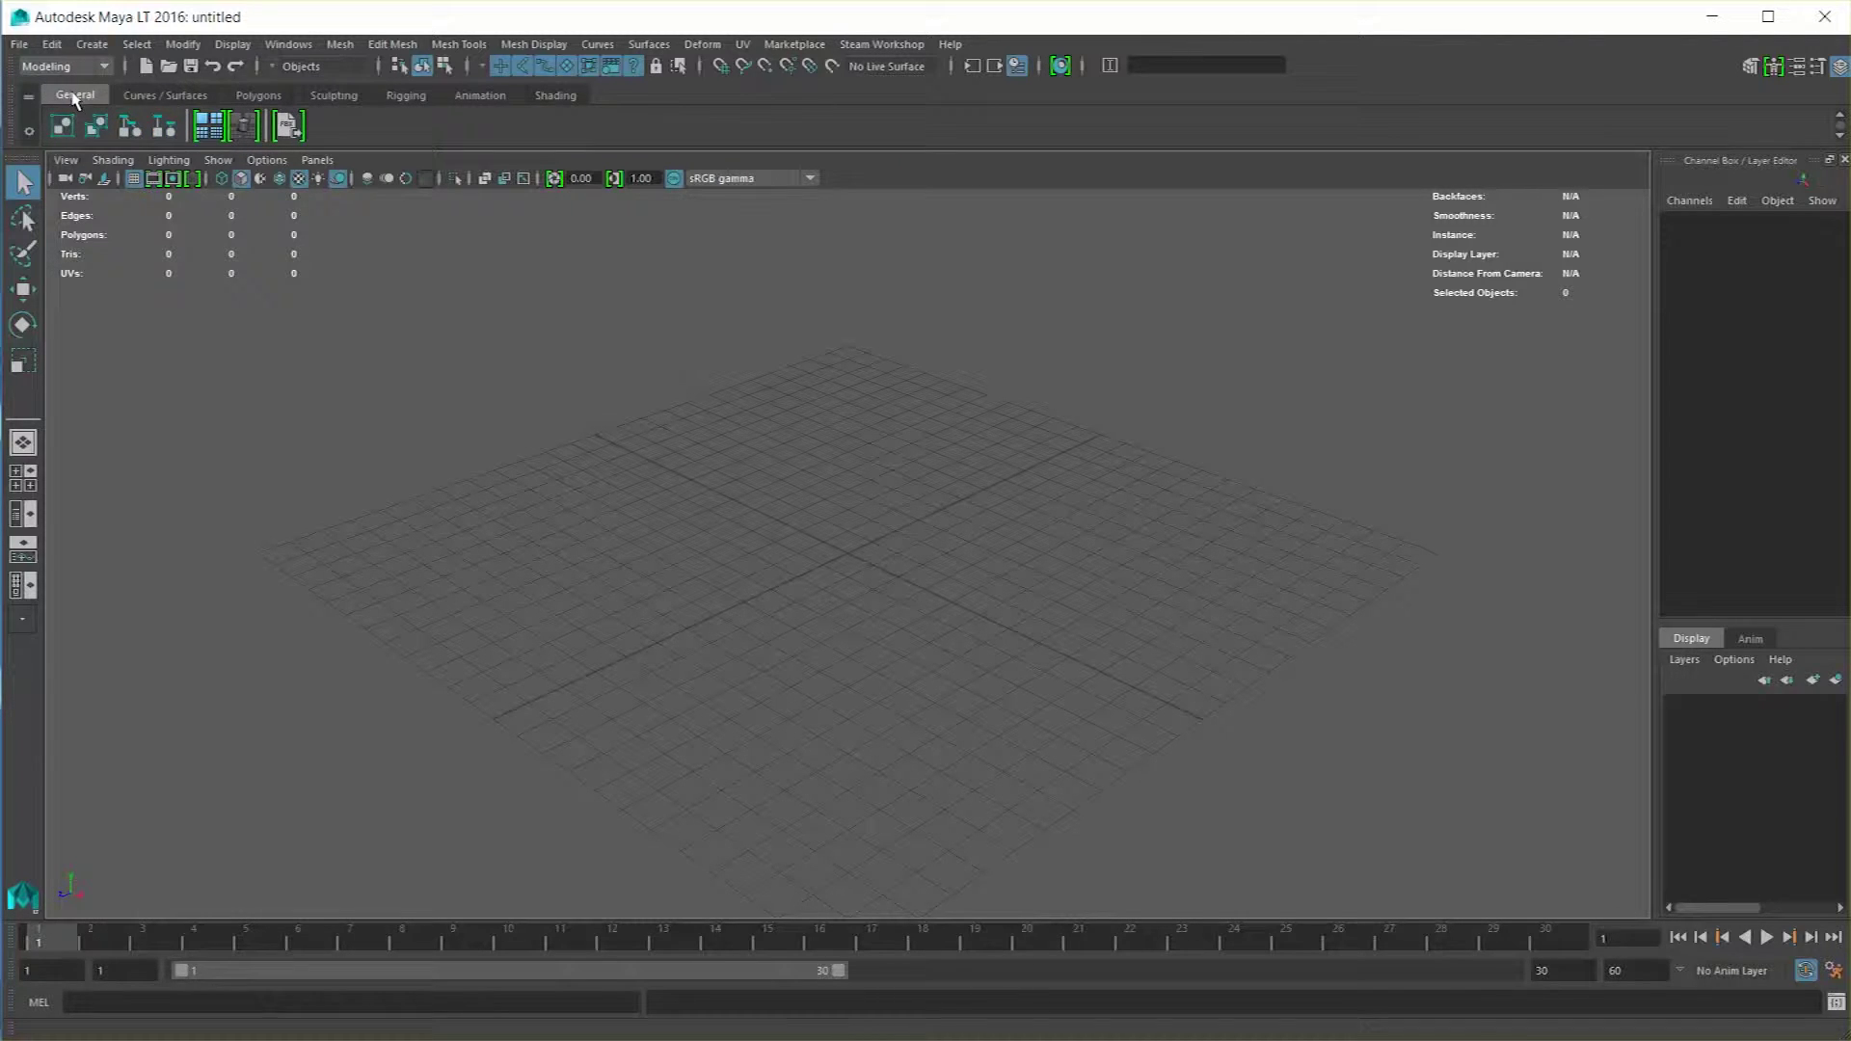
pyautogui.click(141, 96)
pyautogui.click(263, 97)
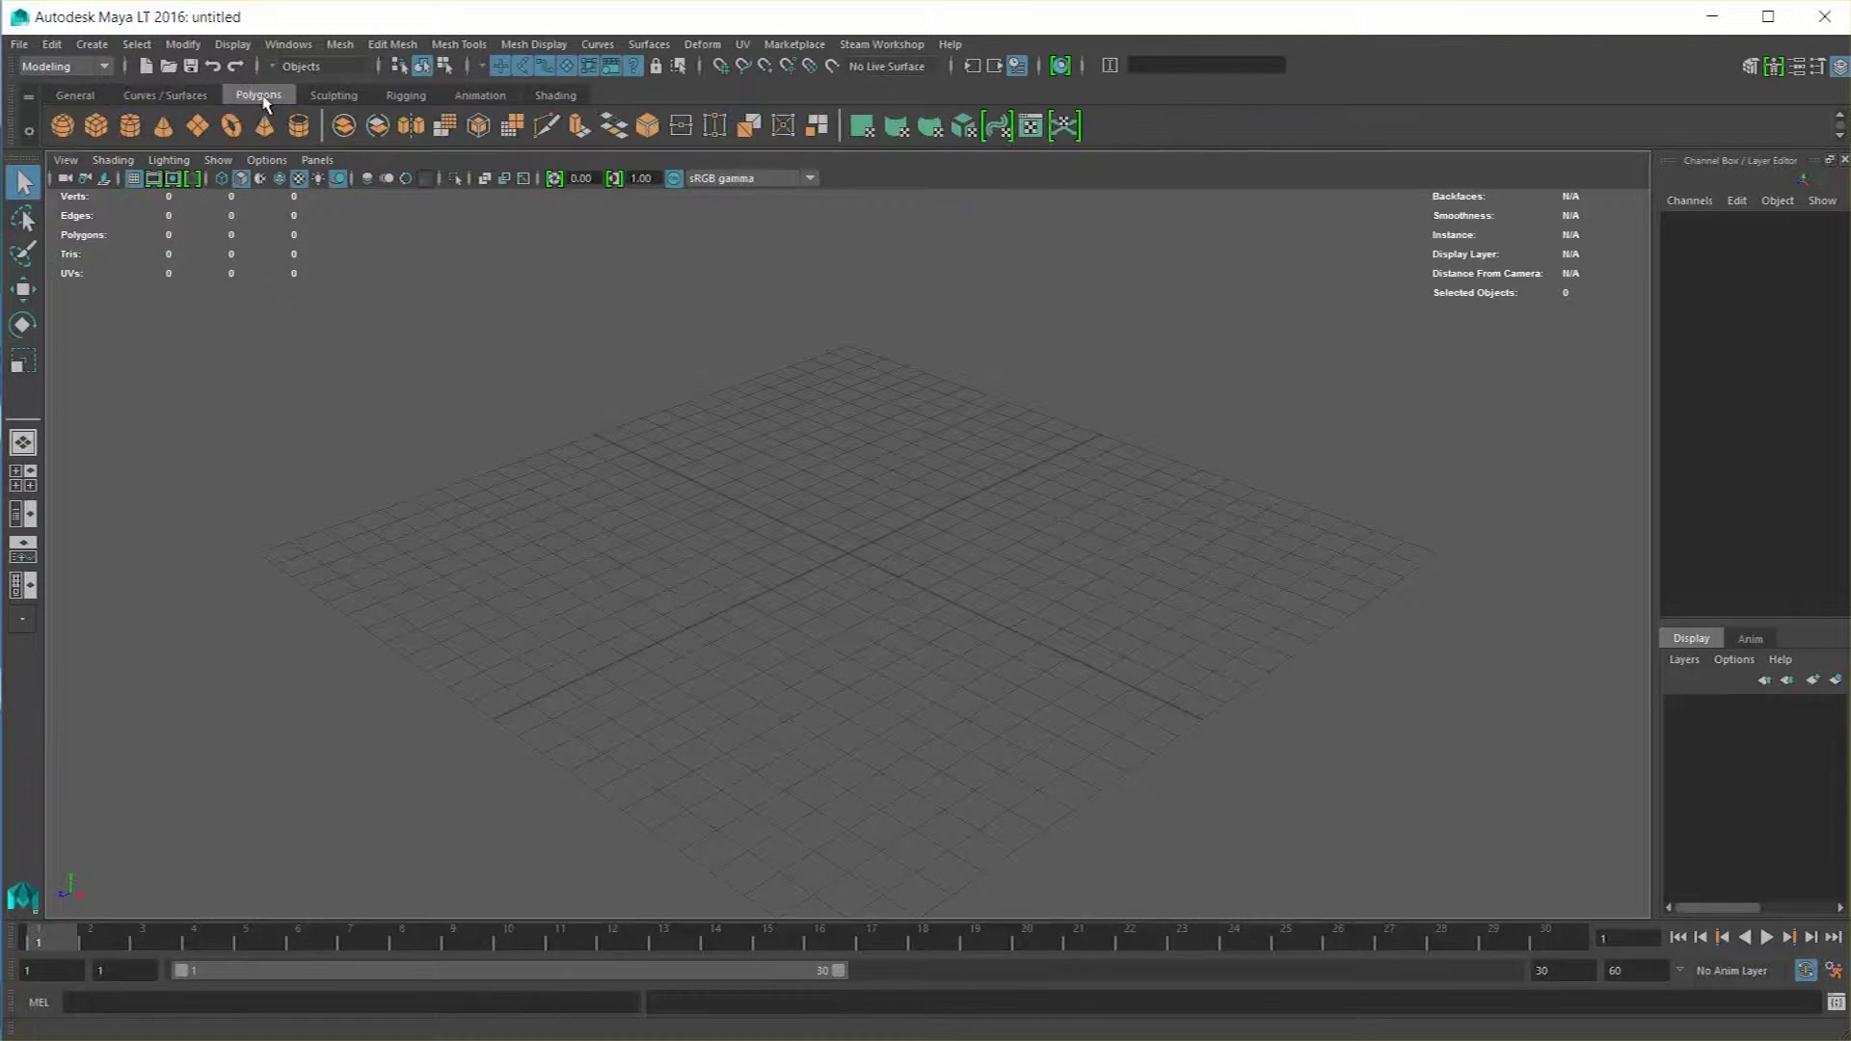
pyautogui.click(63, 125)
pyautogui.click(854, 561)
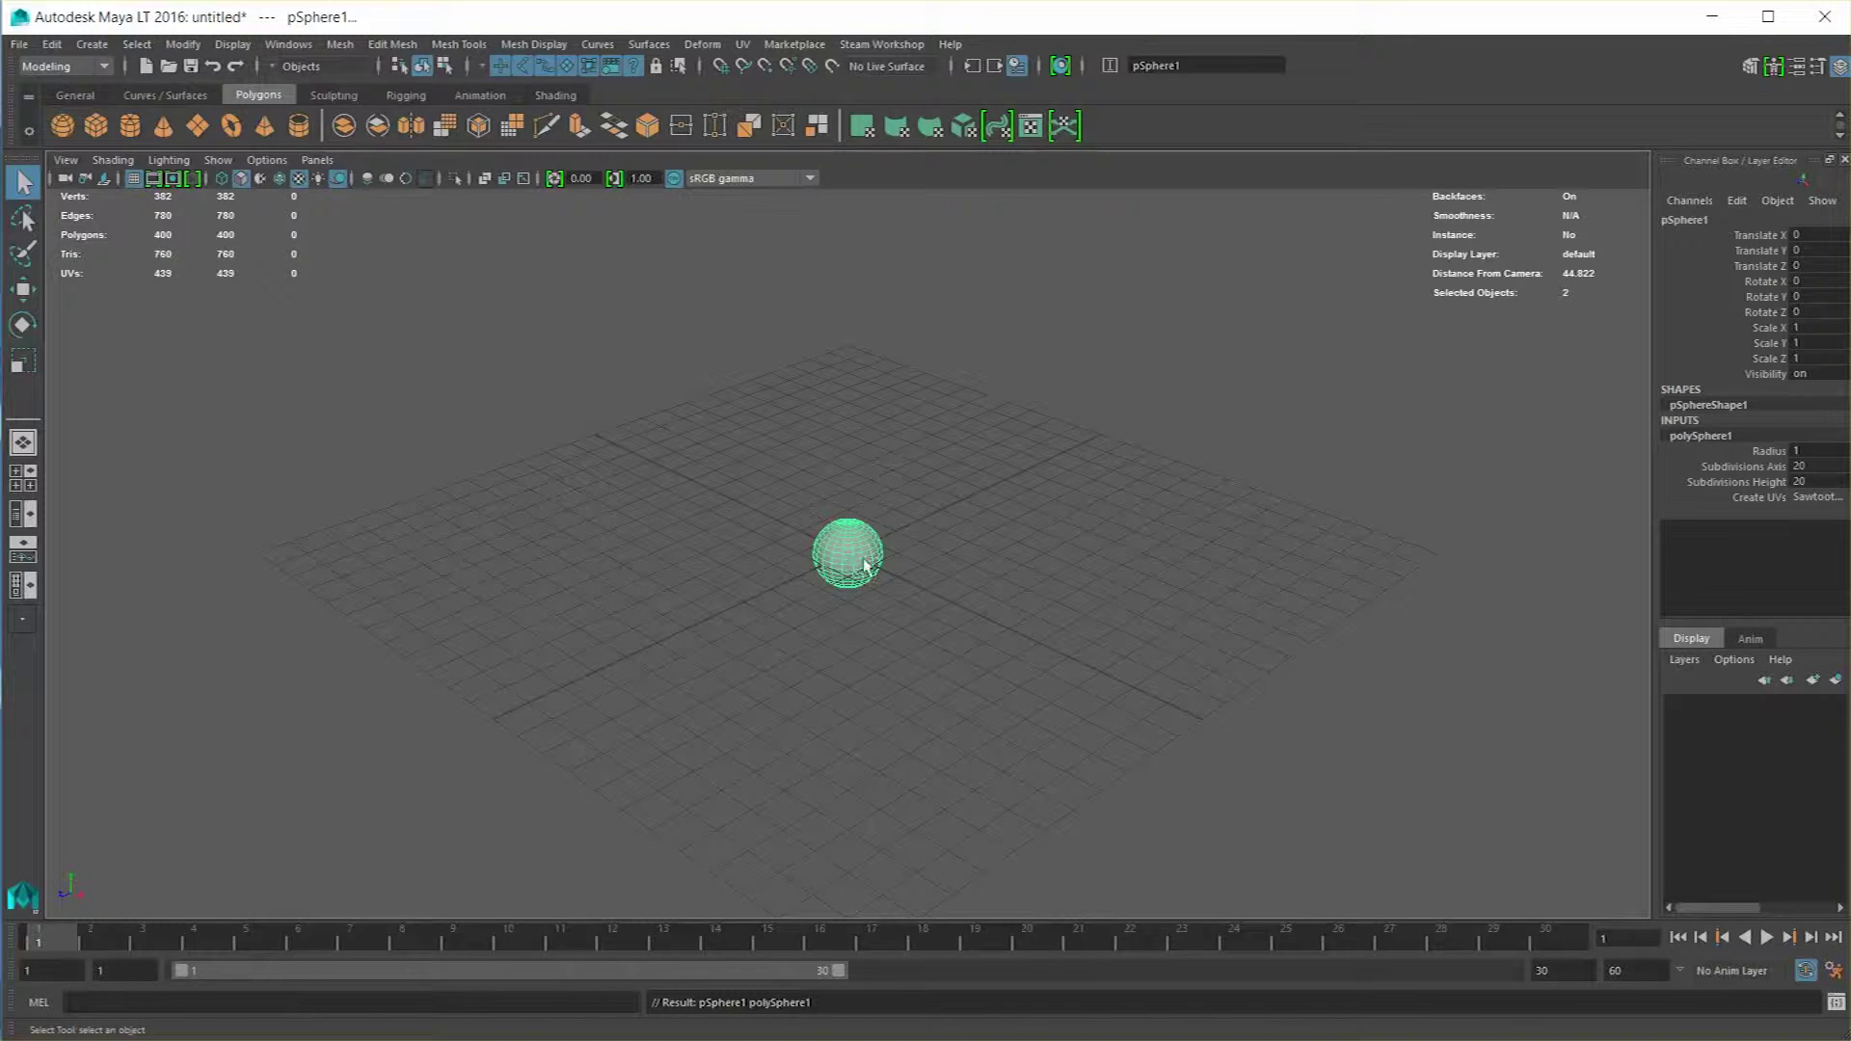
pyautogui.click(1841, 66)
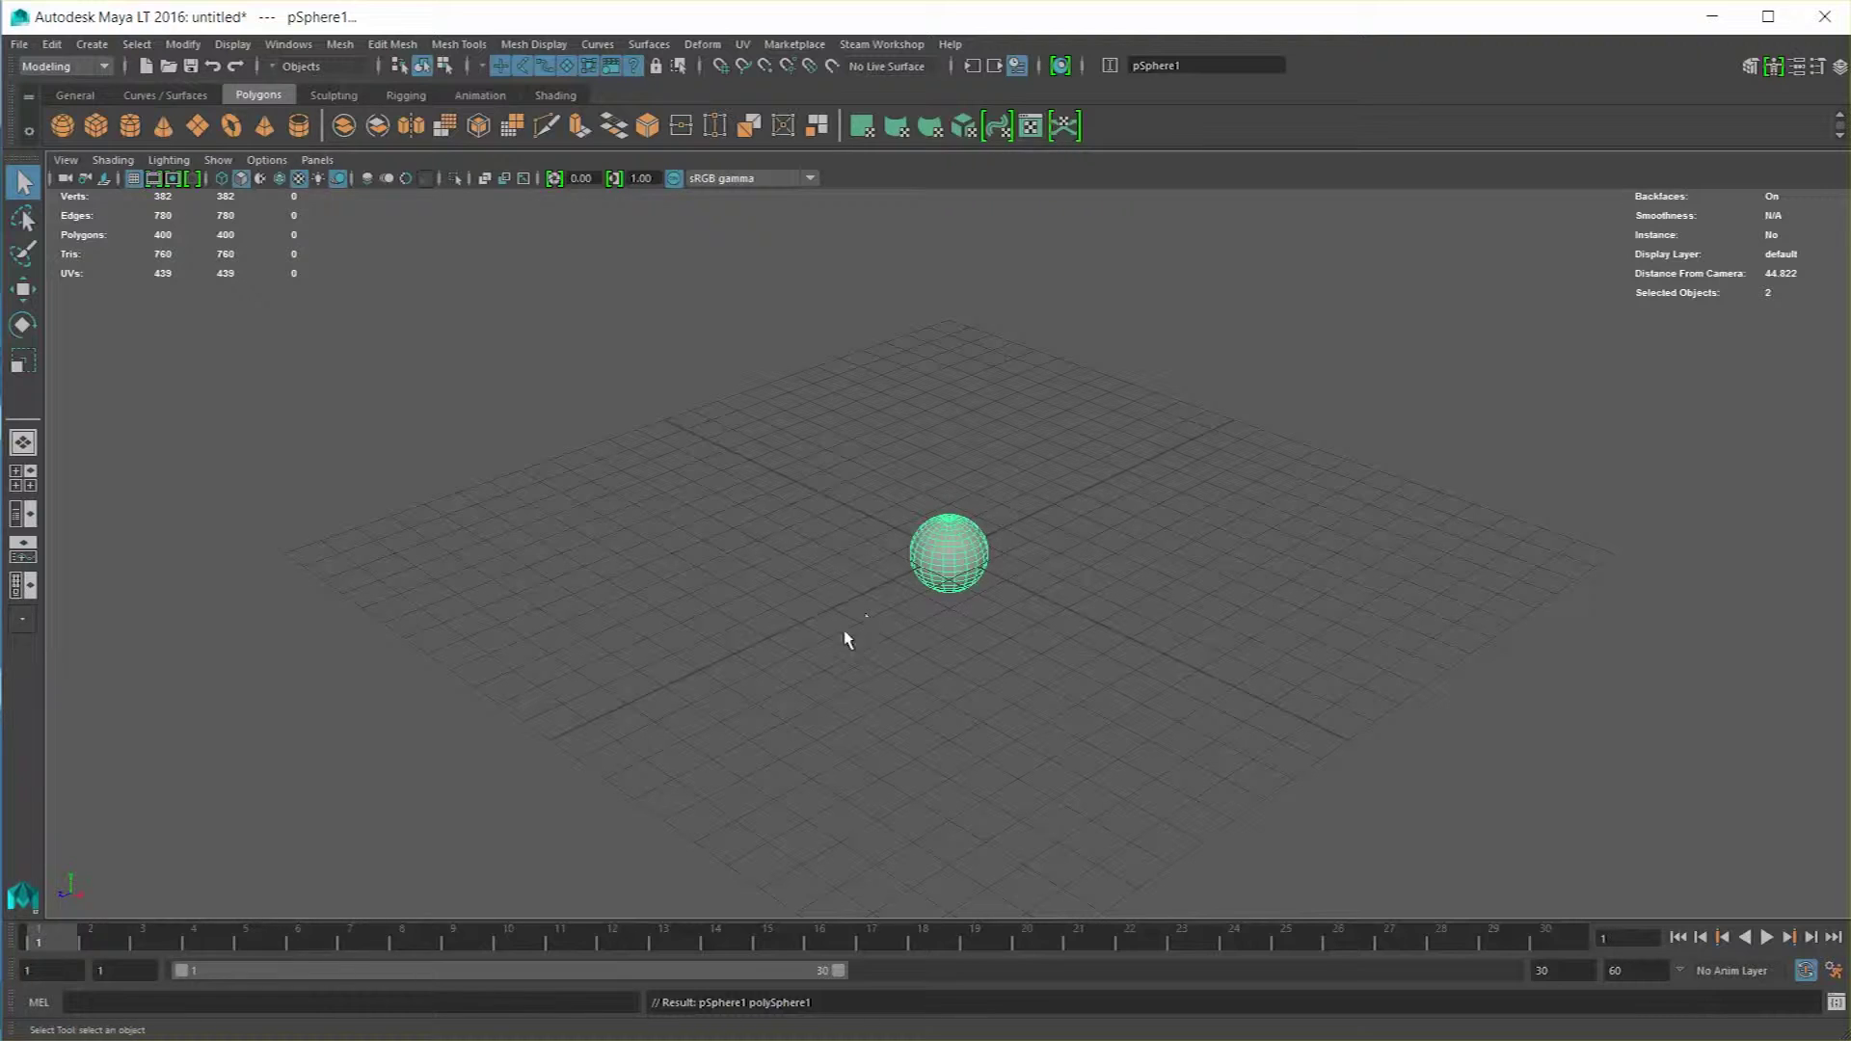
# Practise orbiting, zooming and panning around the sphere, and frame it in the perspective view.
pyautogui.keyDown('alt'); pyautogui.moveTo(840, 641); pyautogui.dragTo(980, 528); pyautogui.keyUp('alt')
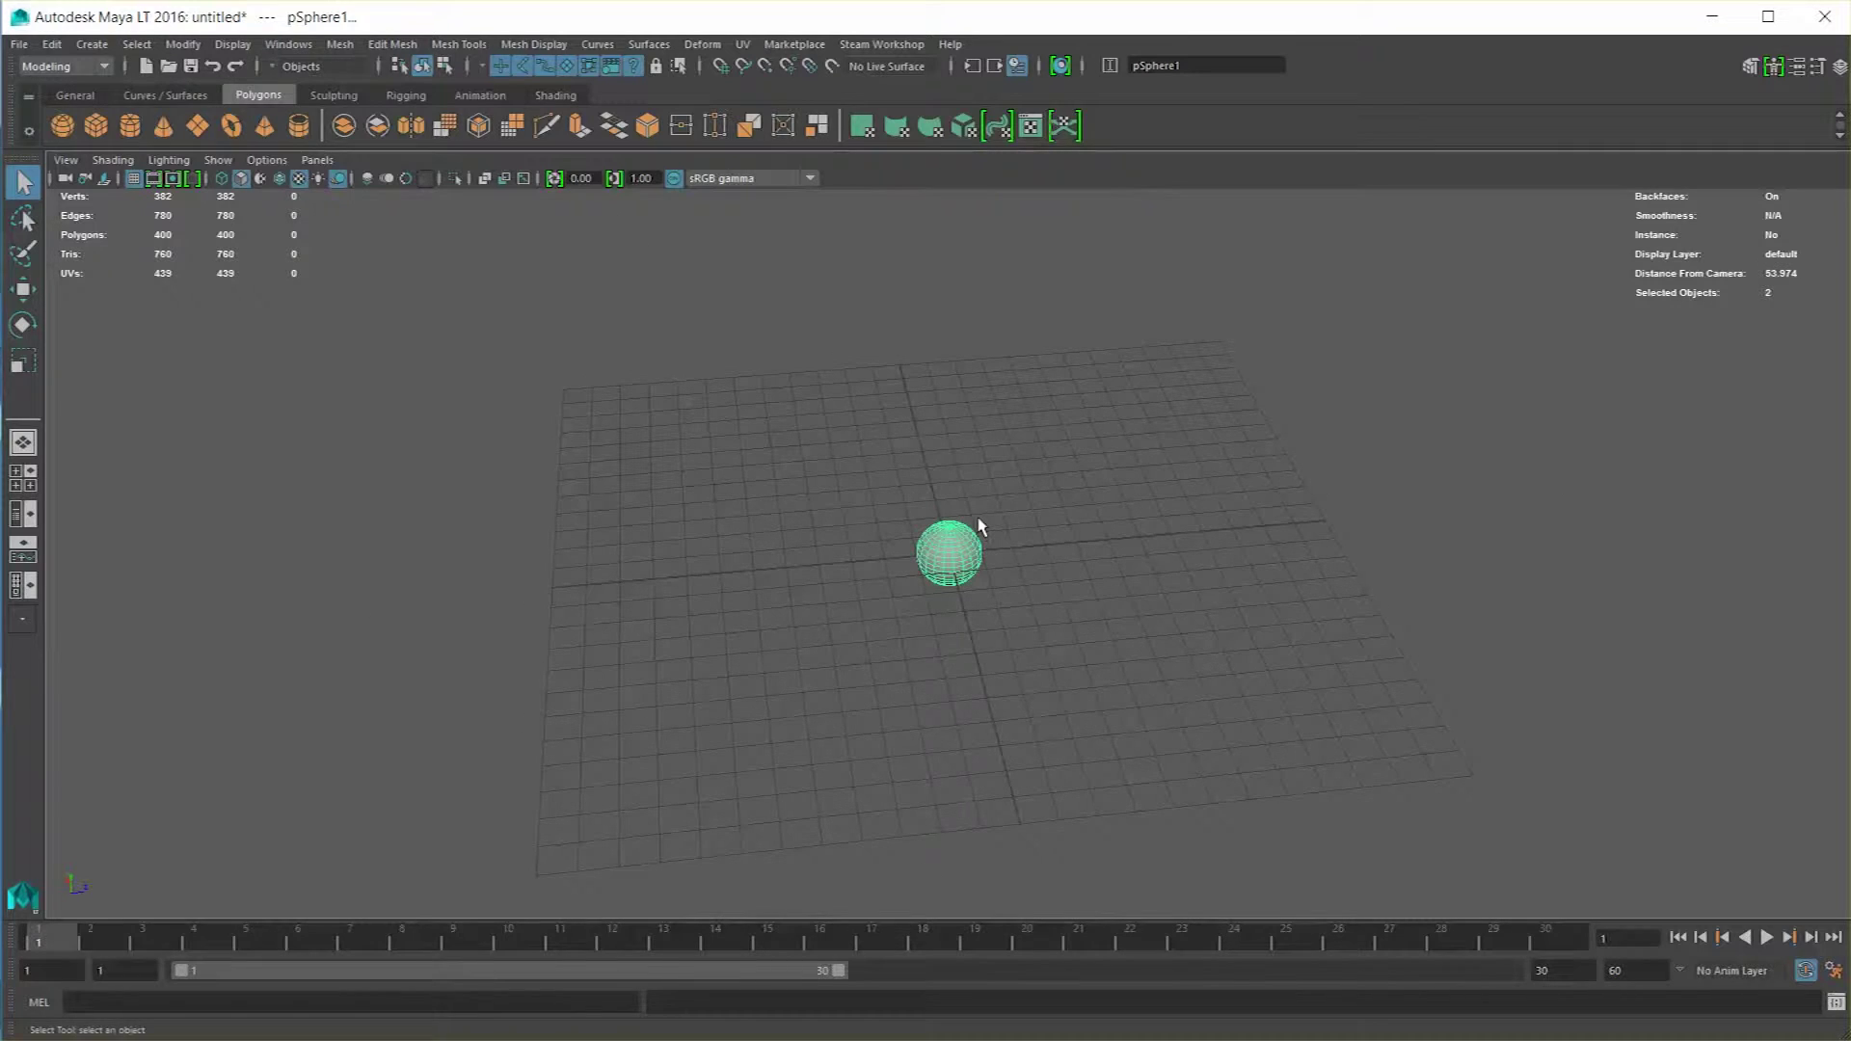
pyautogui.moveTo(973, 482)
pyautogui.keyDown('alt'); pyautogui.mouseDown(button='right')
pyautogui.moveTo(963, 414)
pyautogui.moveTo(954, 883)
pyautogui.moveTo(977, 300)
pyautogui.moveTo(952, 919)
pyautogui.moveTo(974, 296)
pyautogui.moveTo(954, 872)
pyautogui.moveTo(952, 501)
pyautogui.mouseUp(button='right'); pyautogui.keyUp('alt')
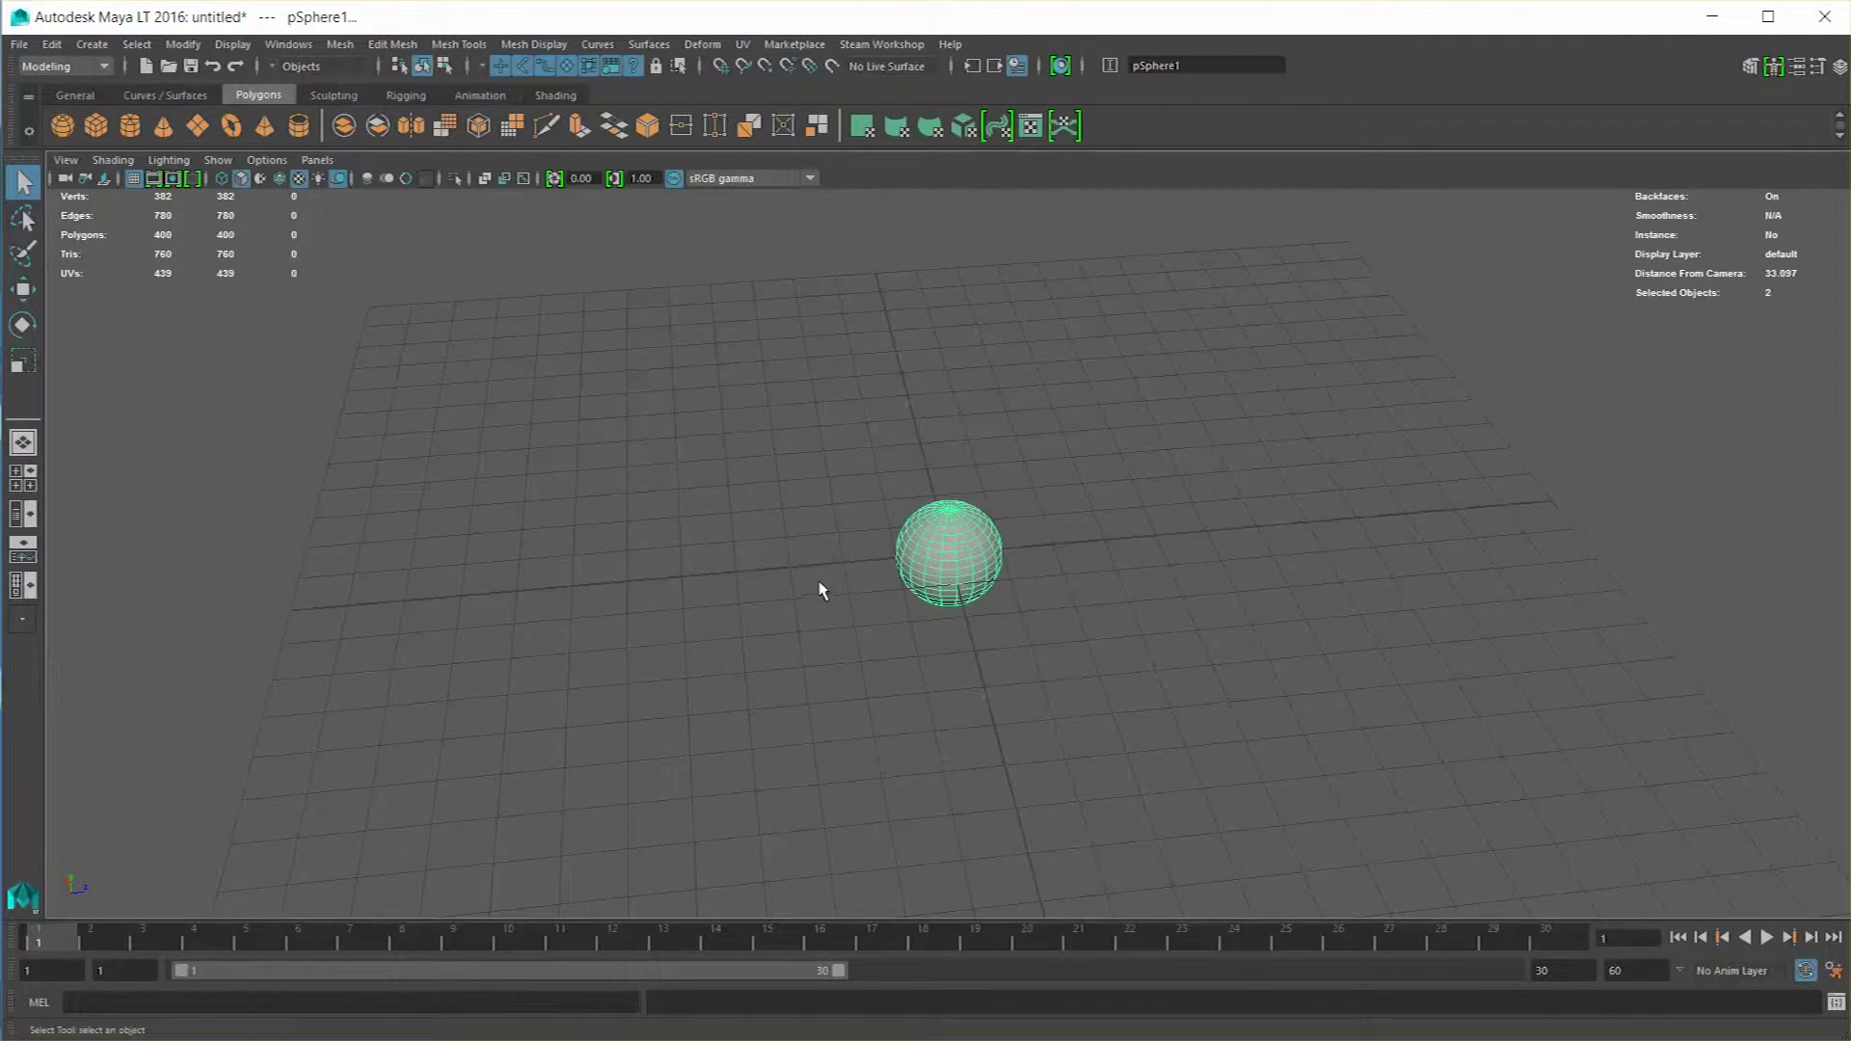
pyautogui.keyDown('alt'); pyautogui.moveTo(997, 587); pyautogui.dragTo(1149, 501, button='middle'); pyautogui.keyUp('alt')
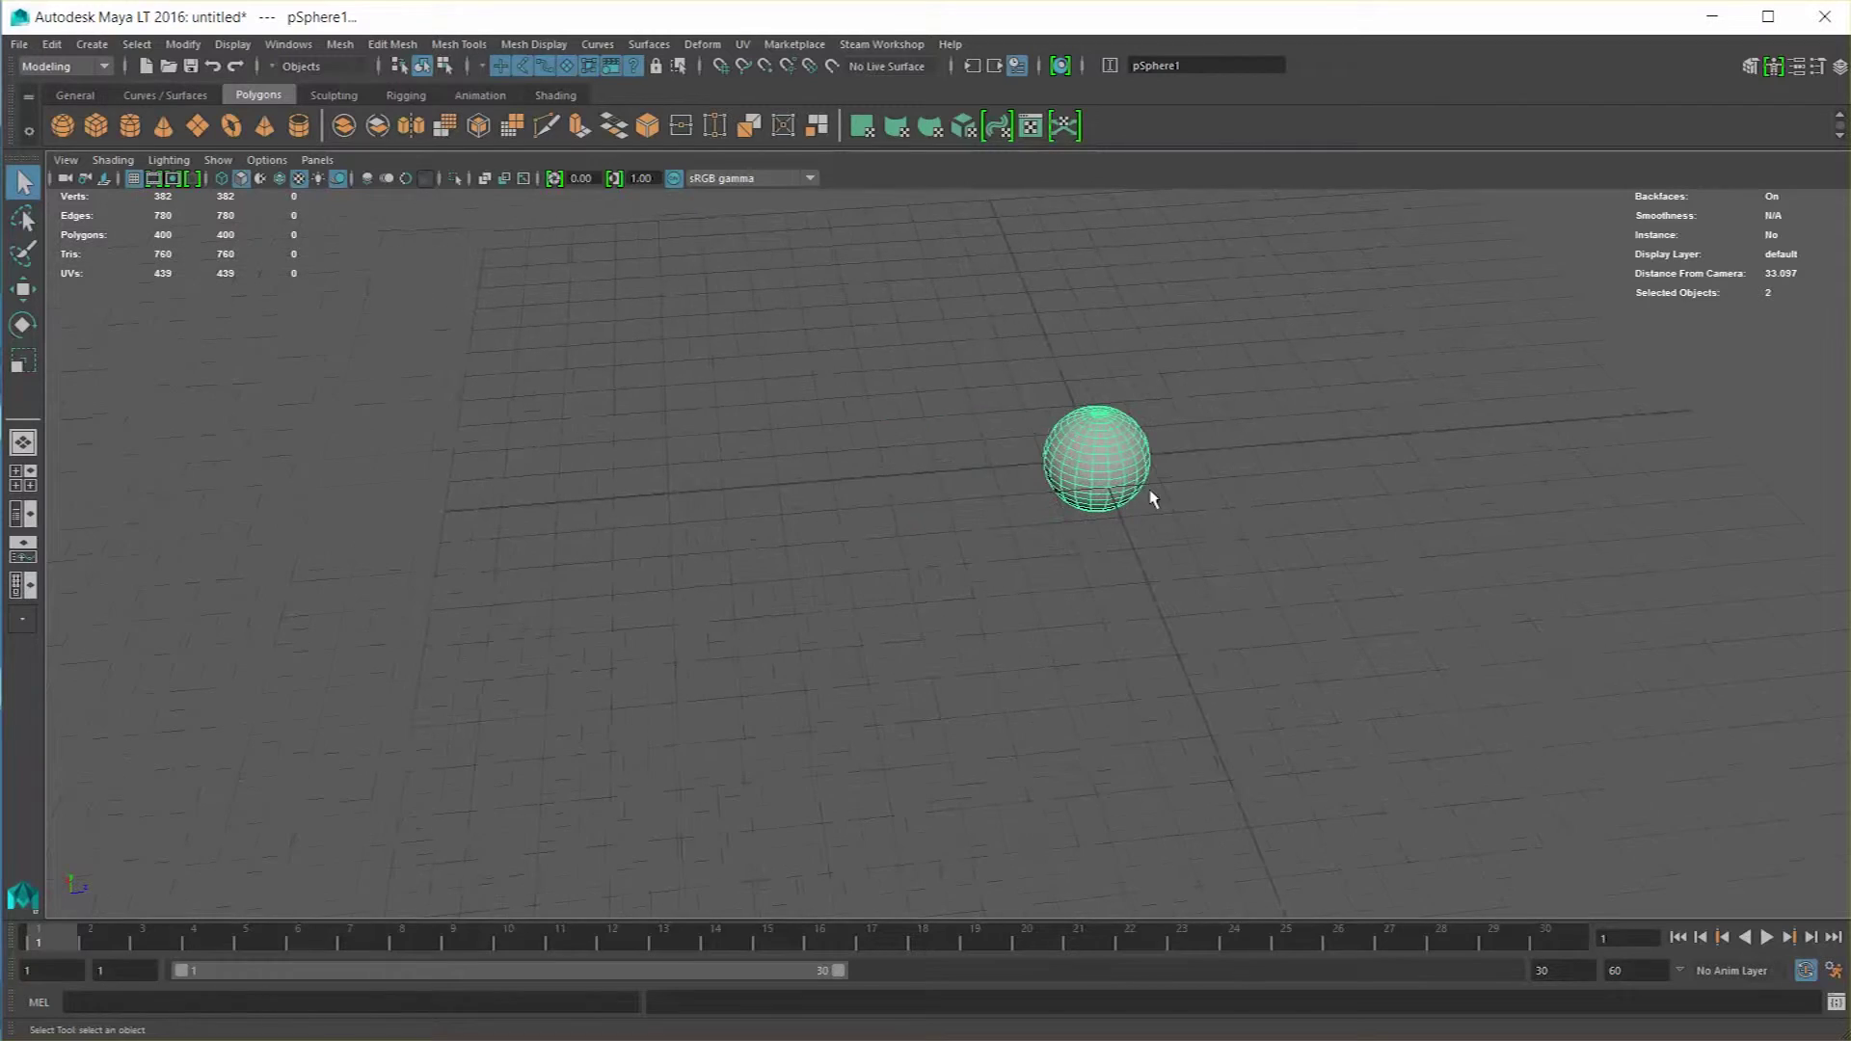
pyautogui.keyDown('alt'); pyautogui.moveTo(1298, 517); pyautogui.dragTo(653, 502, button='middle'); pyautogui.keyUp('alt')
pyautogui.keyDown('alt'); pyautogui.moveTo(1298, 540); pyautogui.dragTo(712, 592, button='middle'); pyautogui.keyUp('alt')
pyautogui.keyDown('alt'); pyautogui.moveTo(1119, 608); pyautogui.dragTo(1285, 470); pyautogui.keyUp('alt')
pyautogui.press('f')
pyautogui.keyDown('alt'); pyautogui.moveTo(1124, 384); pyautogui.dragTo(1008, 393); pyautogui.keyUp('alt')
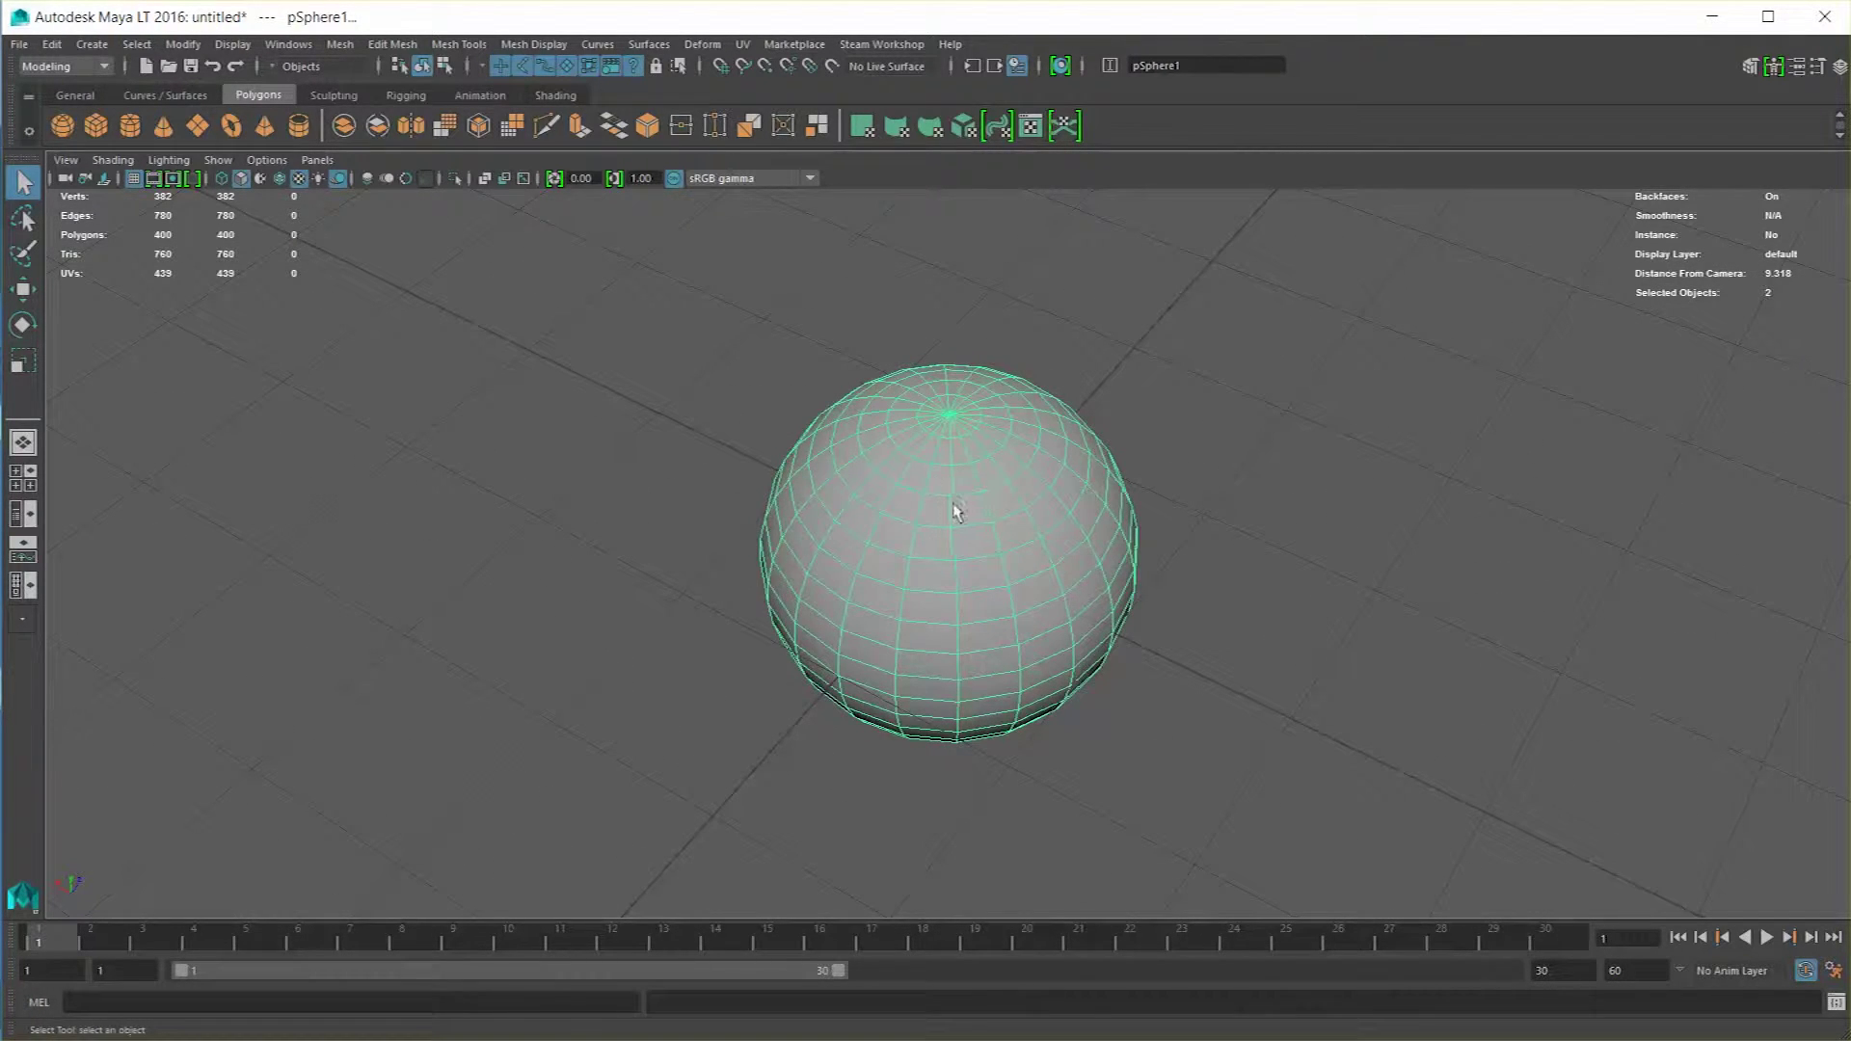
# Deselect the sphere, orbit around it and zoom the perspective view far out from the grid.
pyautogui.press('Delete')
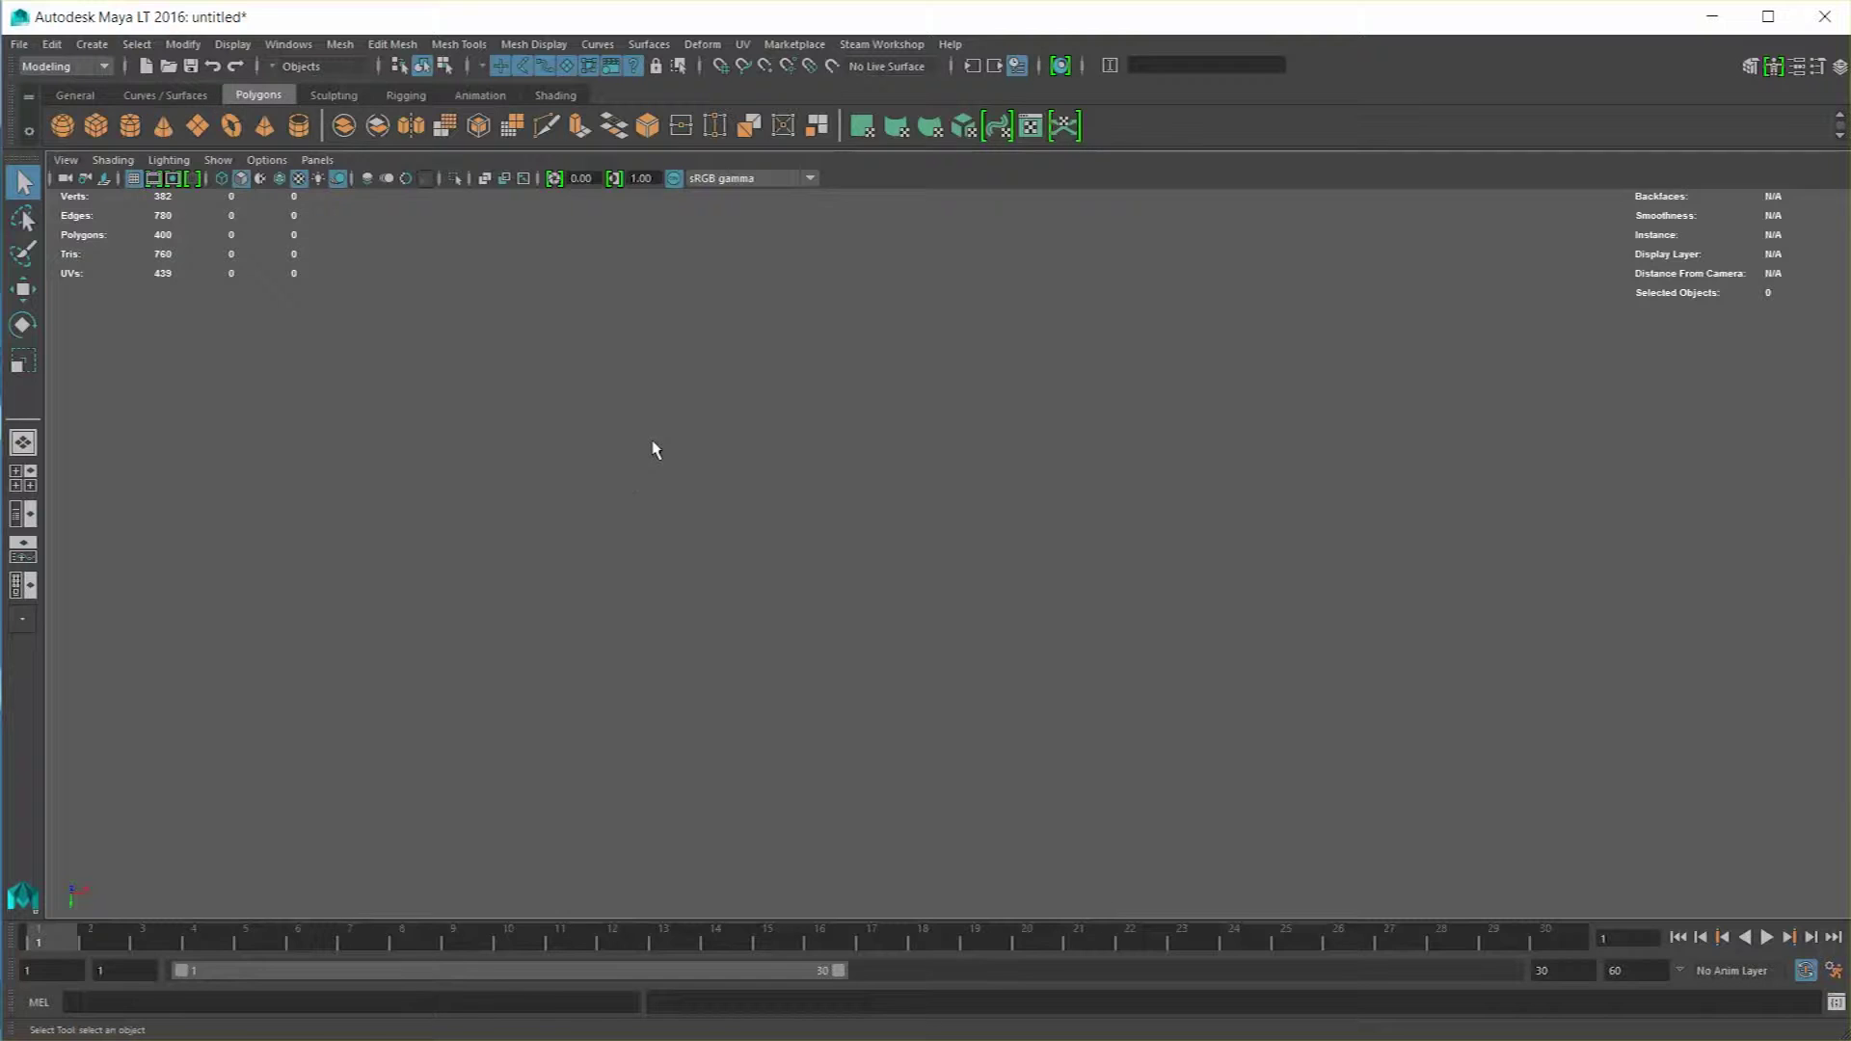
pyautogui.hotkey('ctrl', 'z')
pyautogui.keyDown('alt'); pyautogui.moveTo(652, 447); pyautogui.dragTo(1105, 460); pyautogui.keyUp('alt')
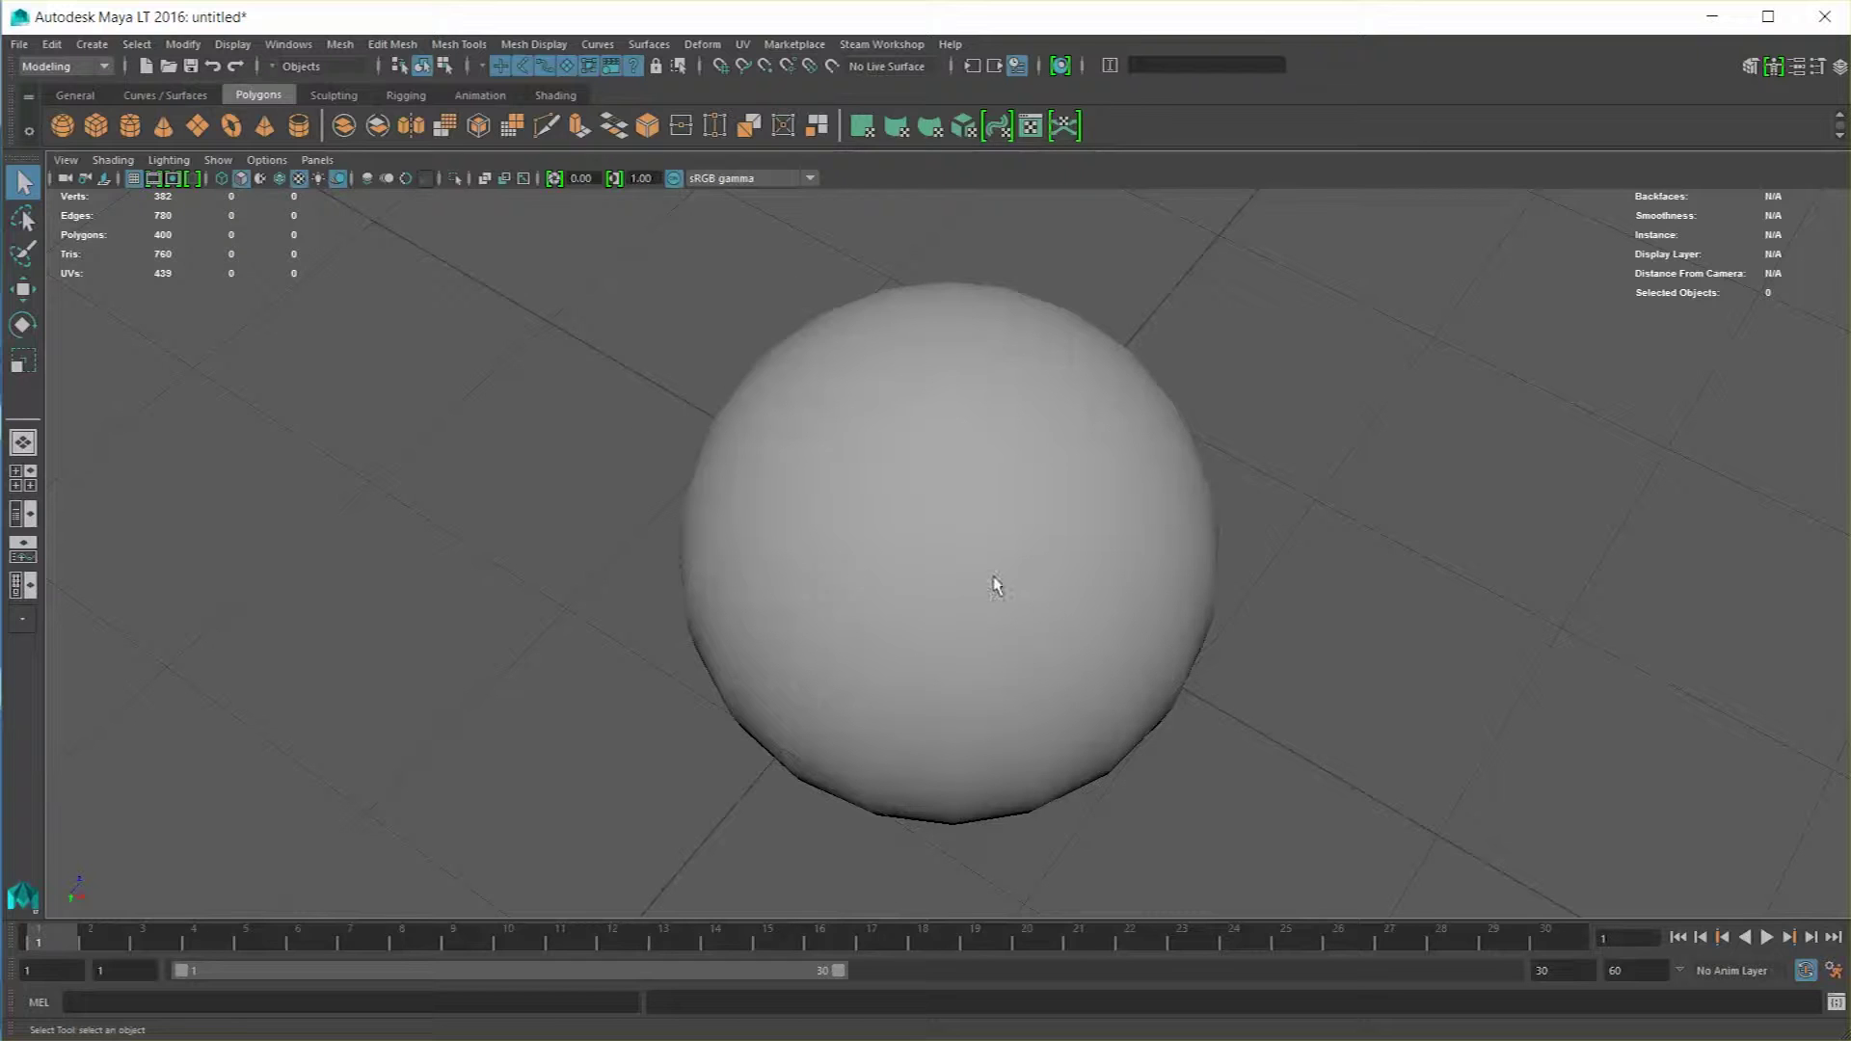
pyautogui.keyDown('alt'); pyautogui.moveTo(1189, 603); pyautogui.dragTo(1138, 586); pyautogui.keyUp('alt')
pyautogui.scroll(-10, 1137, 586)
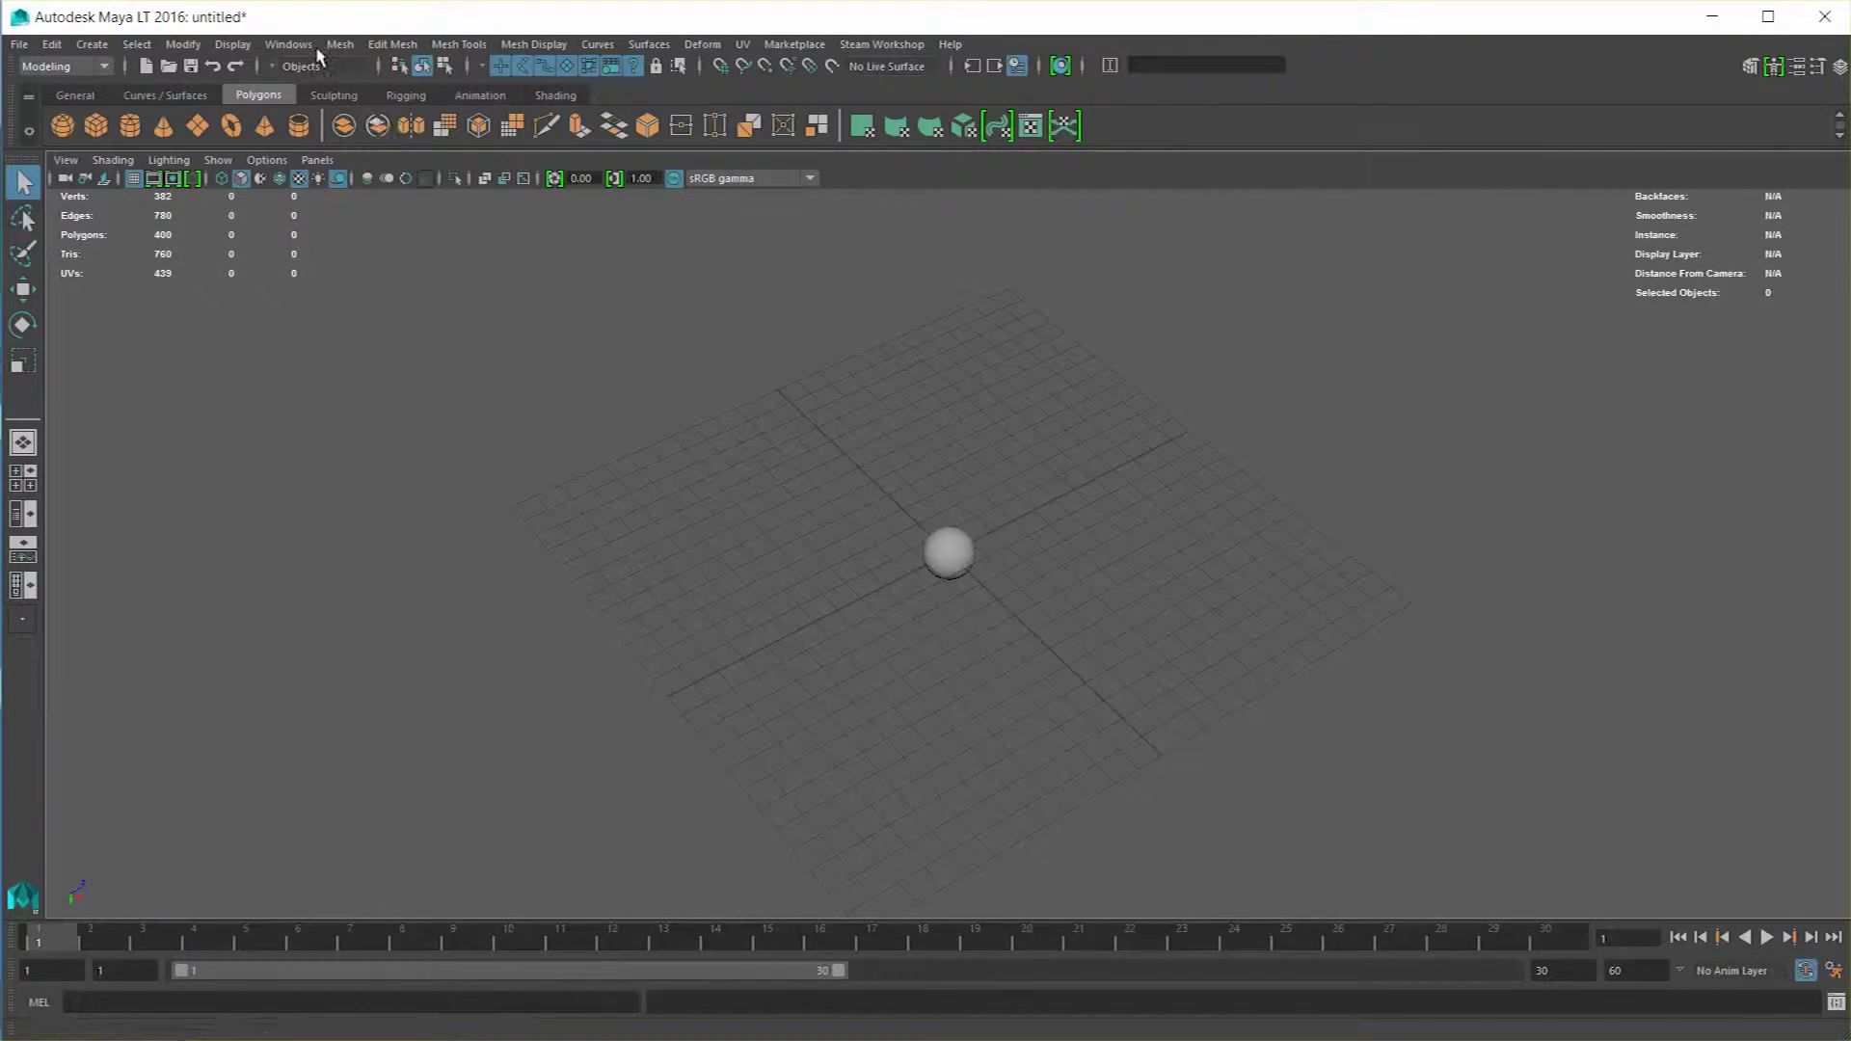
pyautogui.moveTo(808, 424); pyautogui.dragTo(1093, 691)
pyautogui.click(777, 453)
pyautogui.moveTo(776, 453); pyautogui.dragTo(1116, 756)
pyautogui.click(765, 414)
pyautogui.moveTo(765, 413); pyautogui.dragTo(1074, 736)
pyautogui.scroll(-5, 1078, 735)
pyautogui.scroll(-8, 1078, 736)
pyautogui.click(1081, 736)
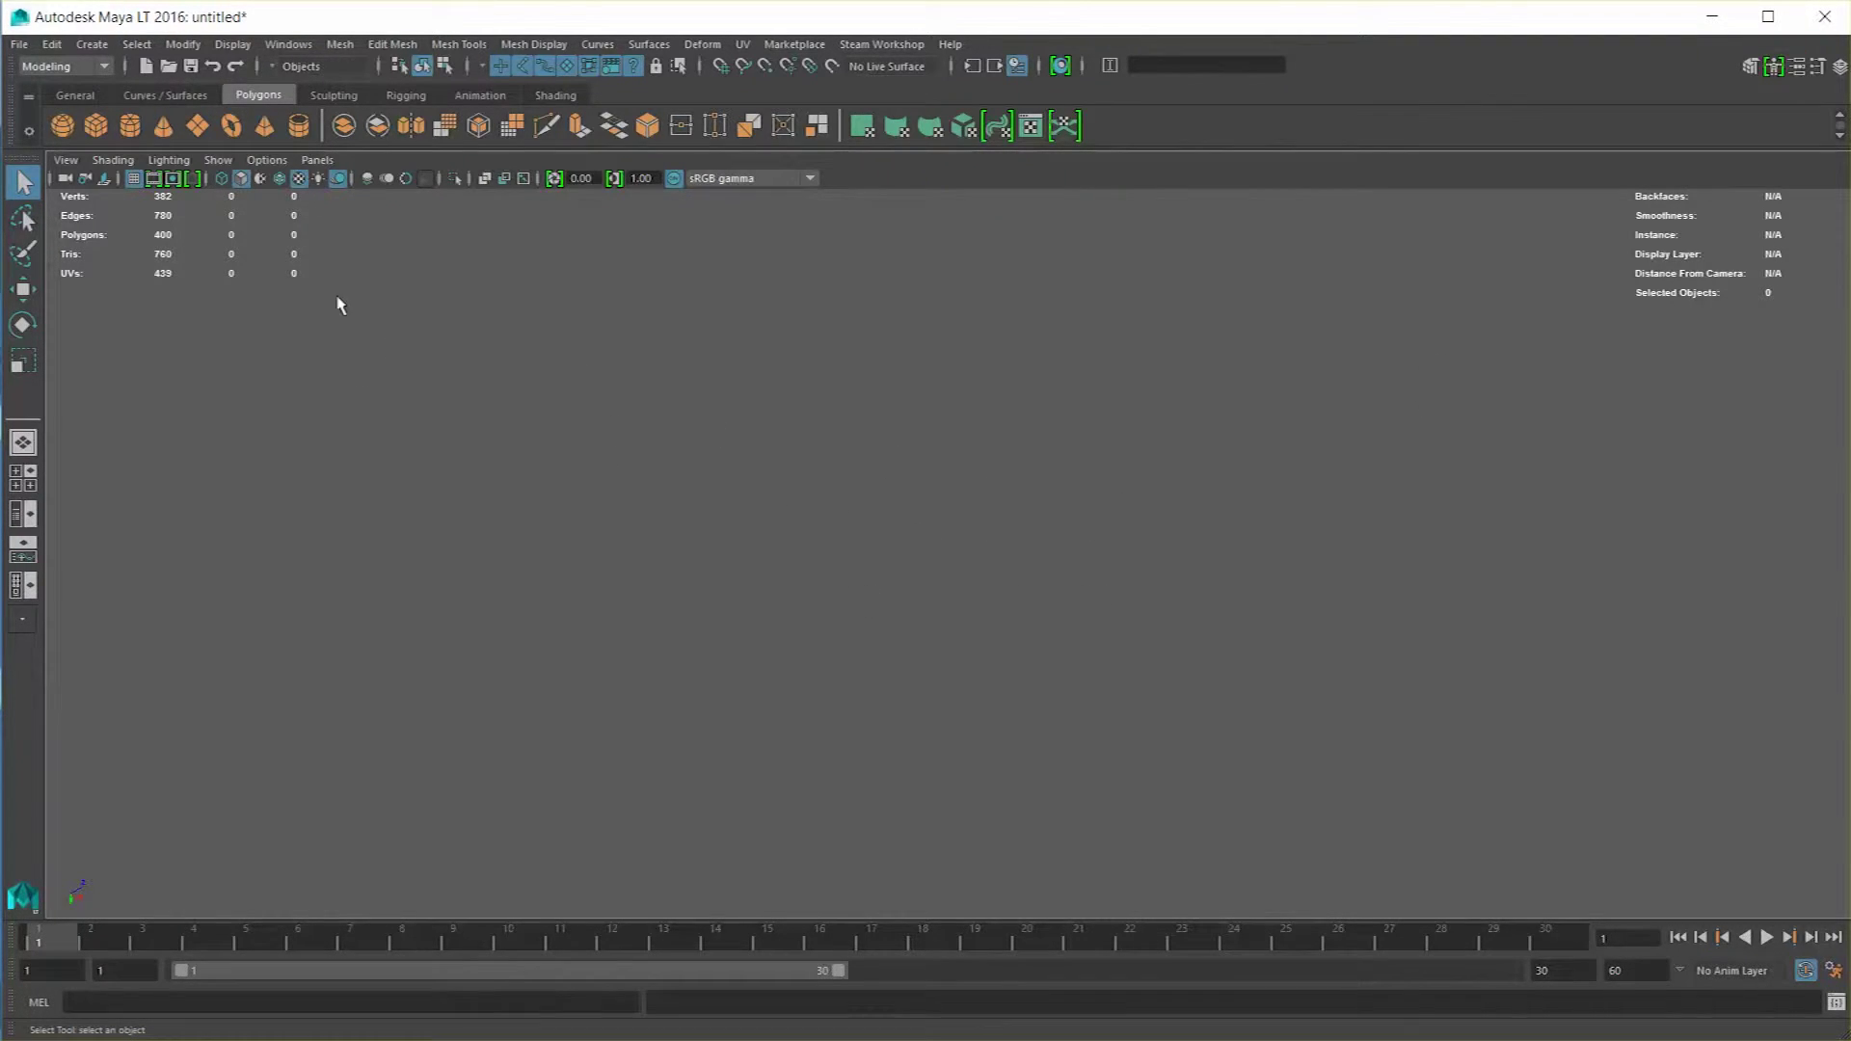
# Open the Outliner and select the persp, top, front and side cameras in it.
pyautogui.click(289, 45)
pyautogui.click(288, 45)
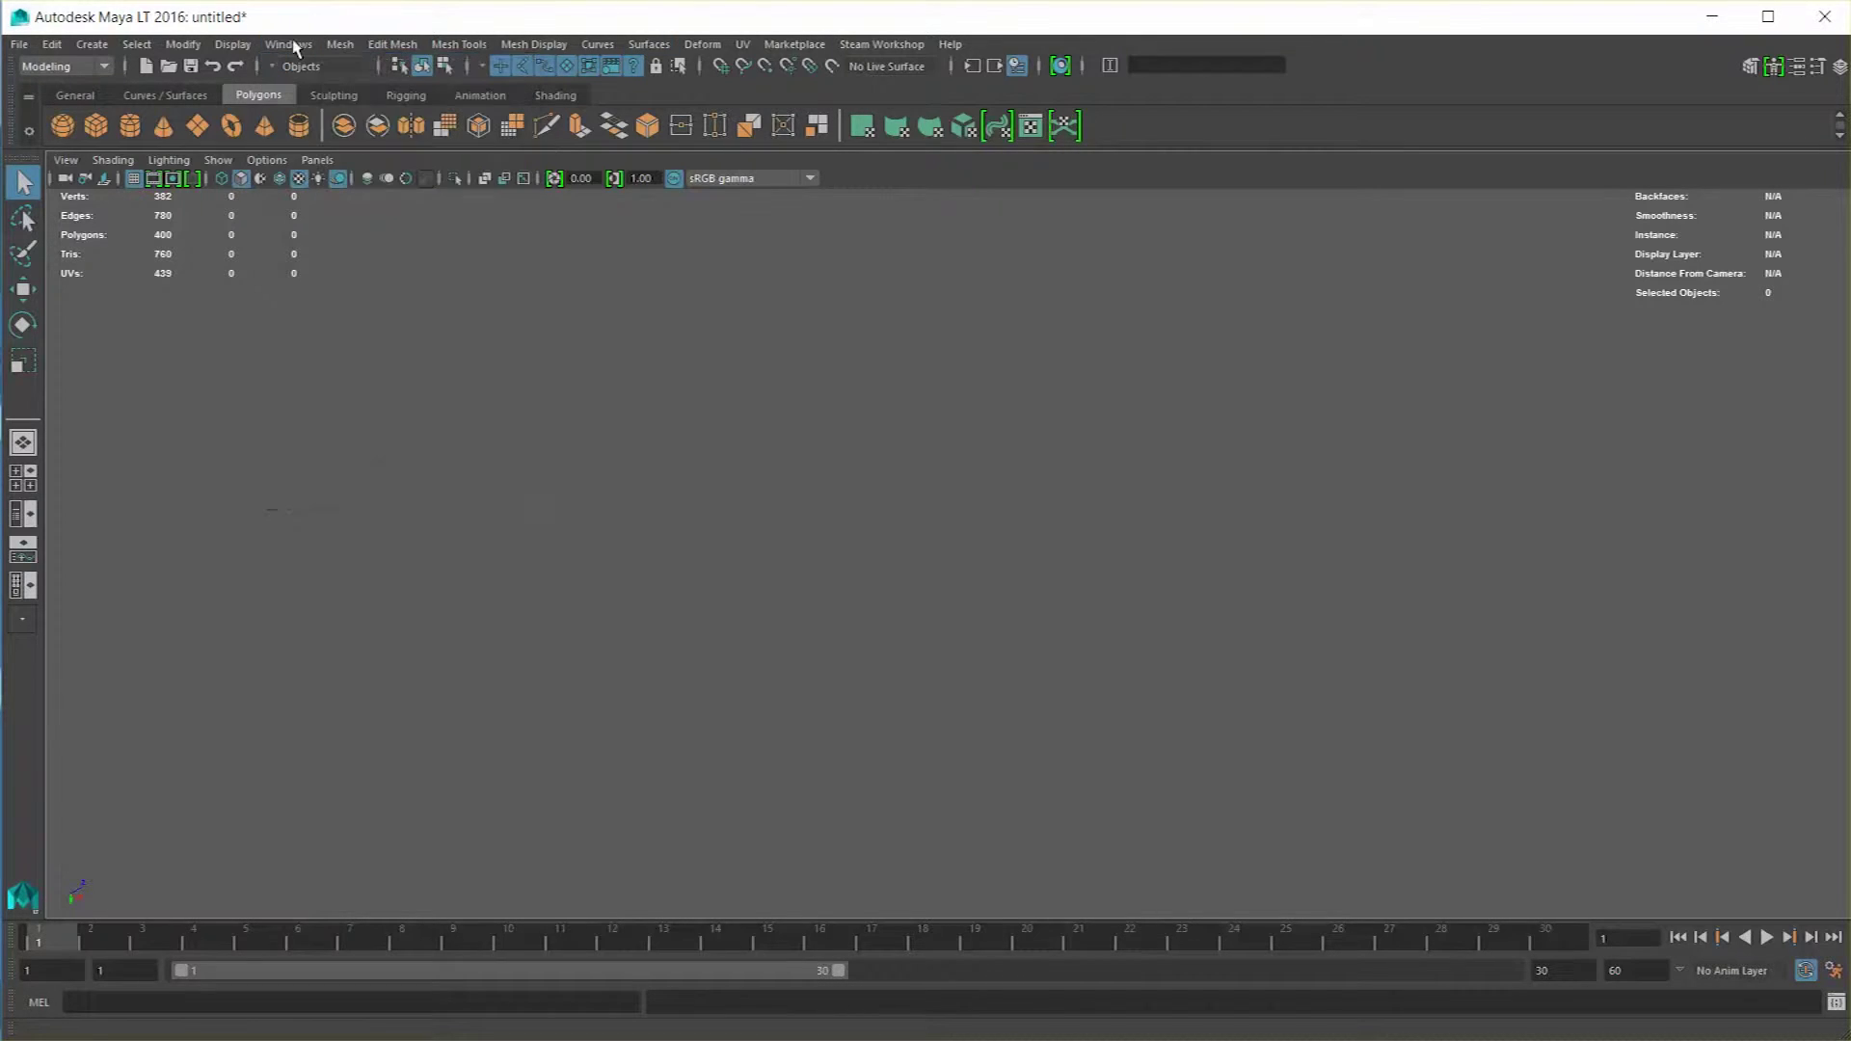
pyautogui.click(289, 44)
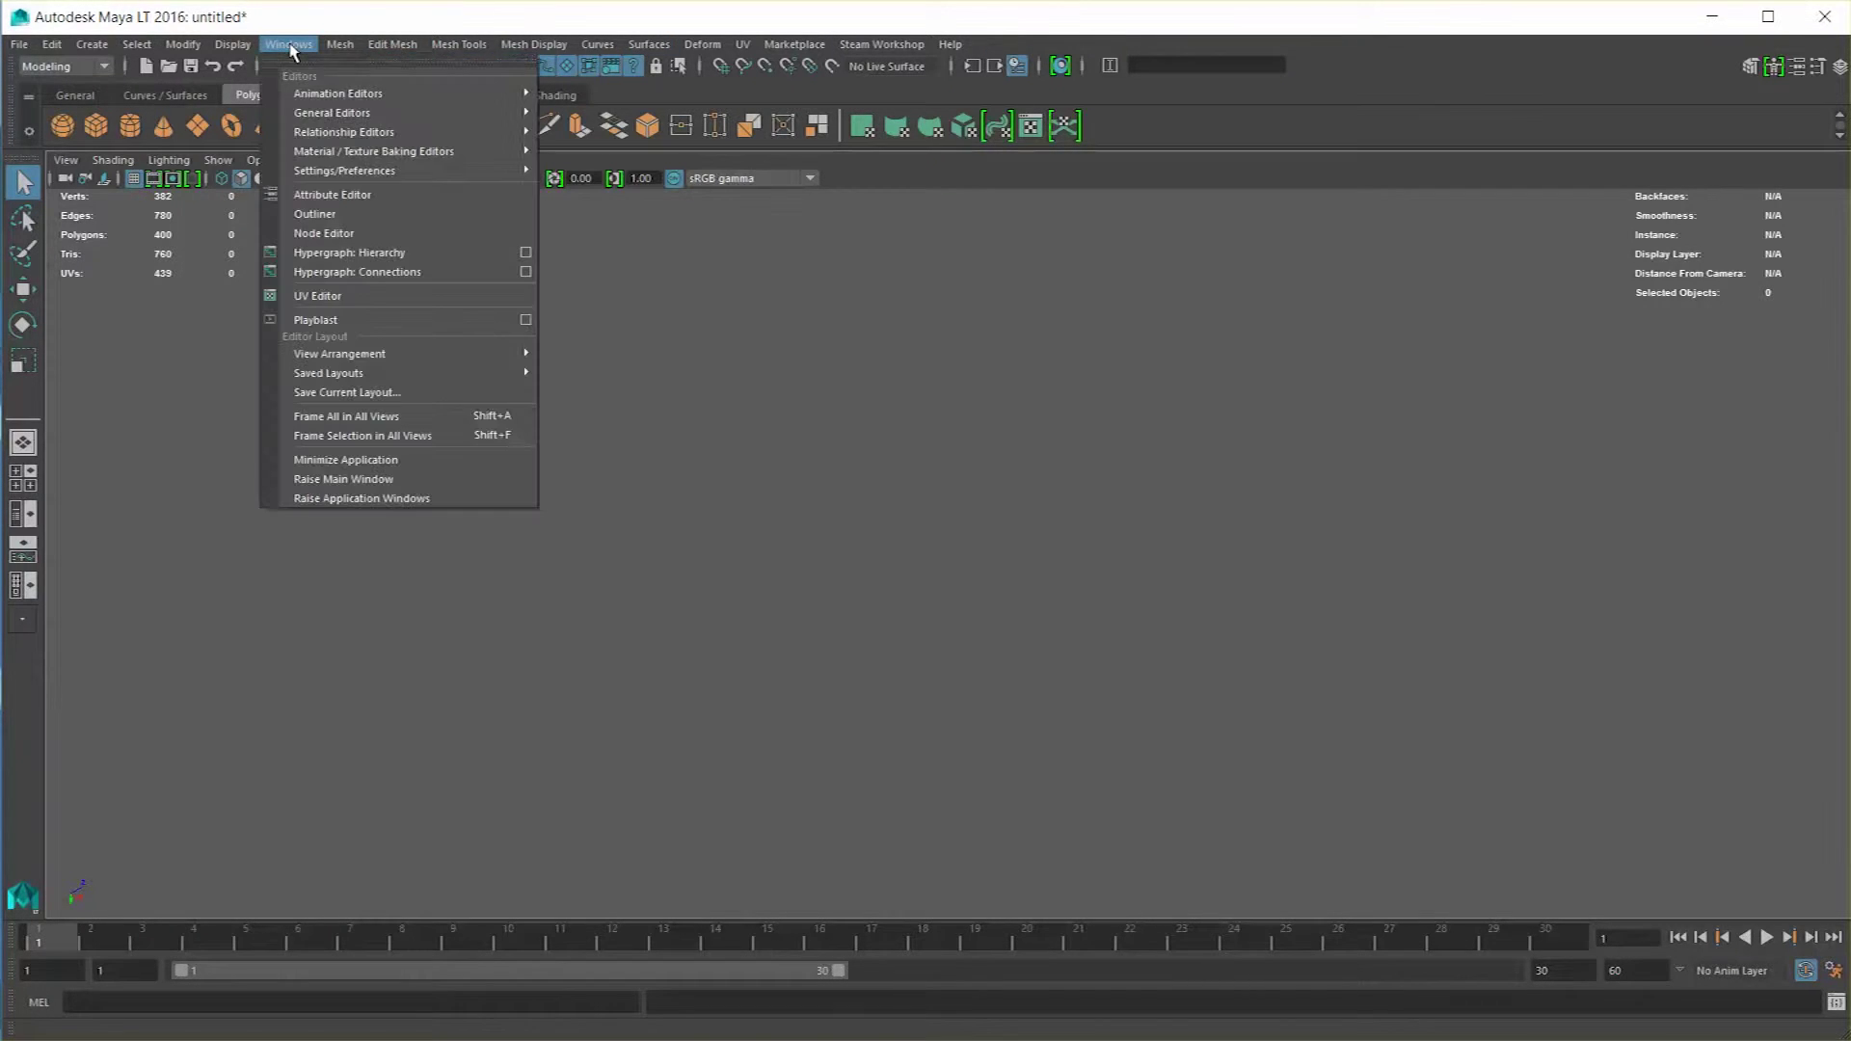
pyautogui.click(315, 215)
pyautogui.moveTo(0, 231); pyautogui.dragTo(332, 80)
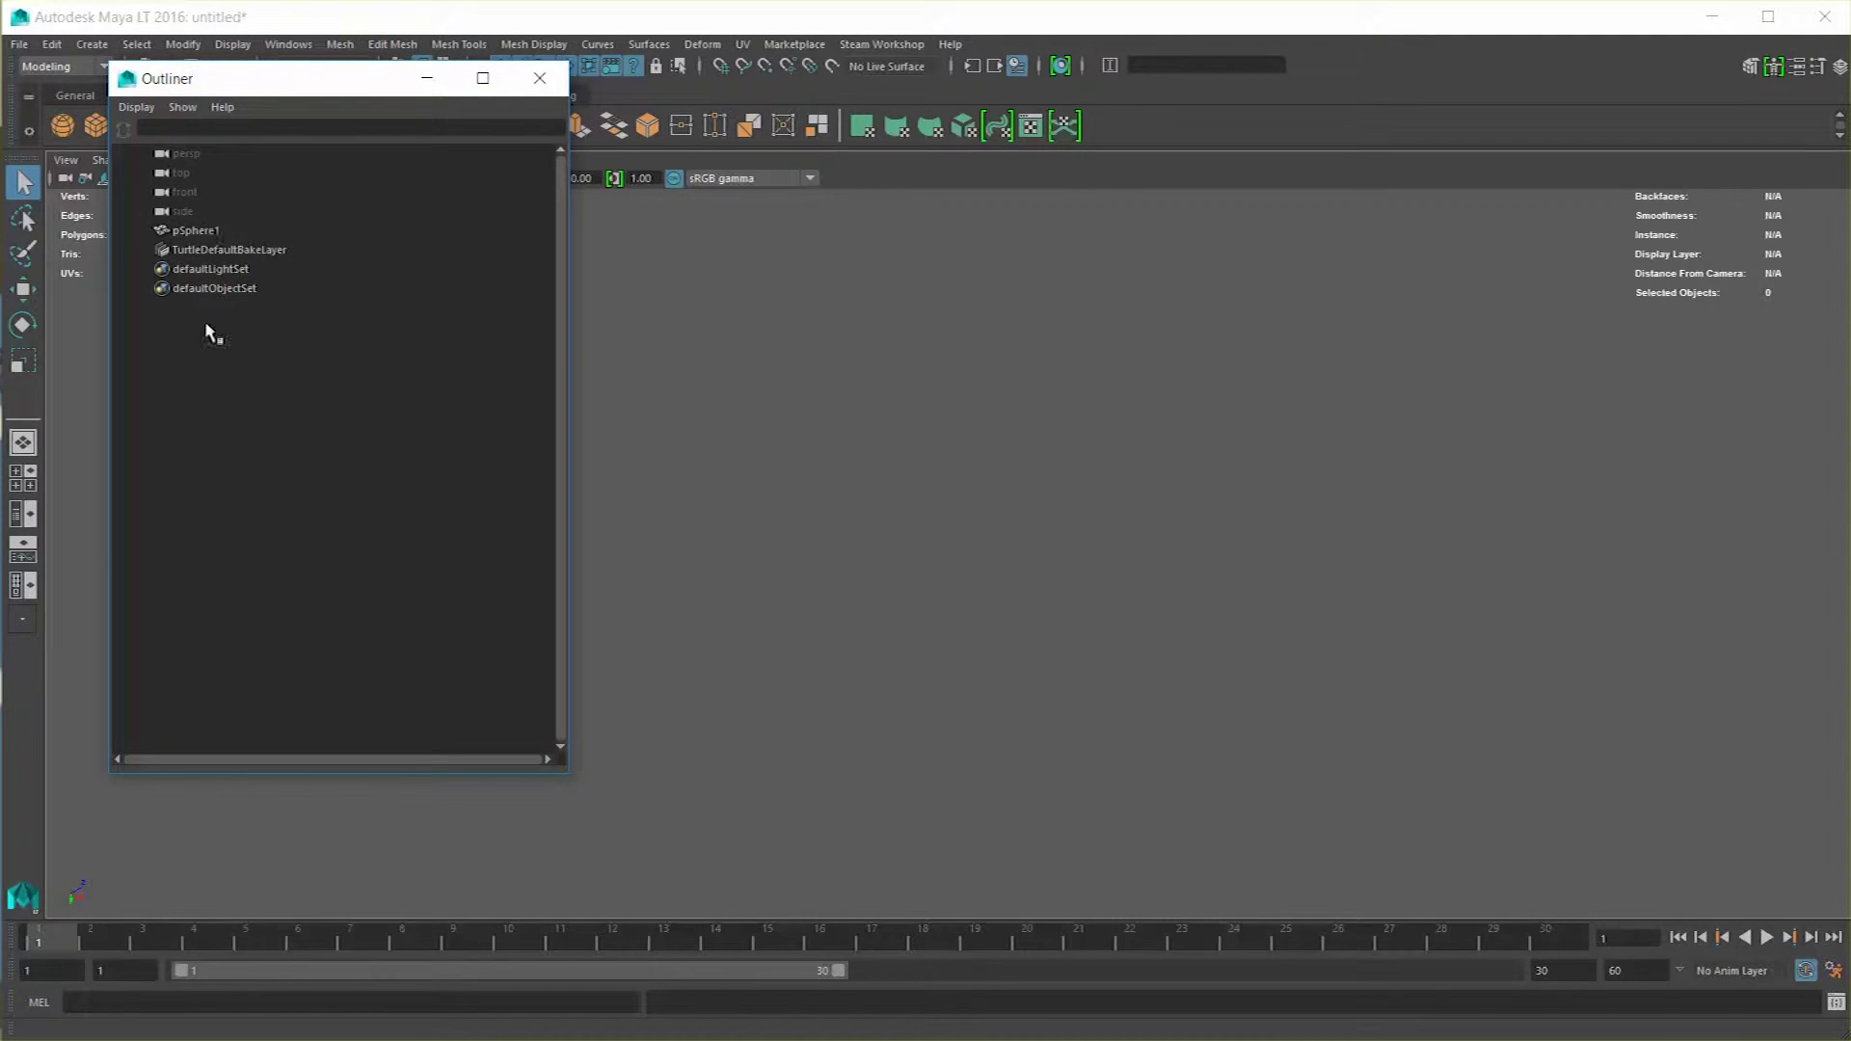
pyautogui.click(188, 165)
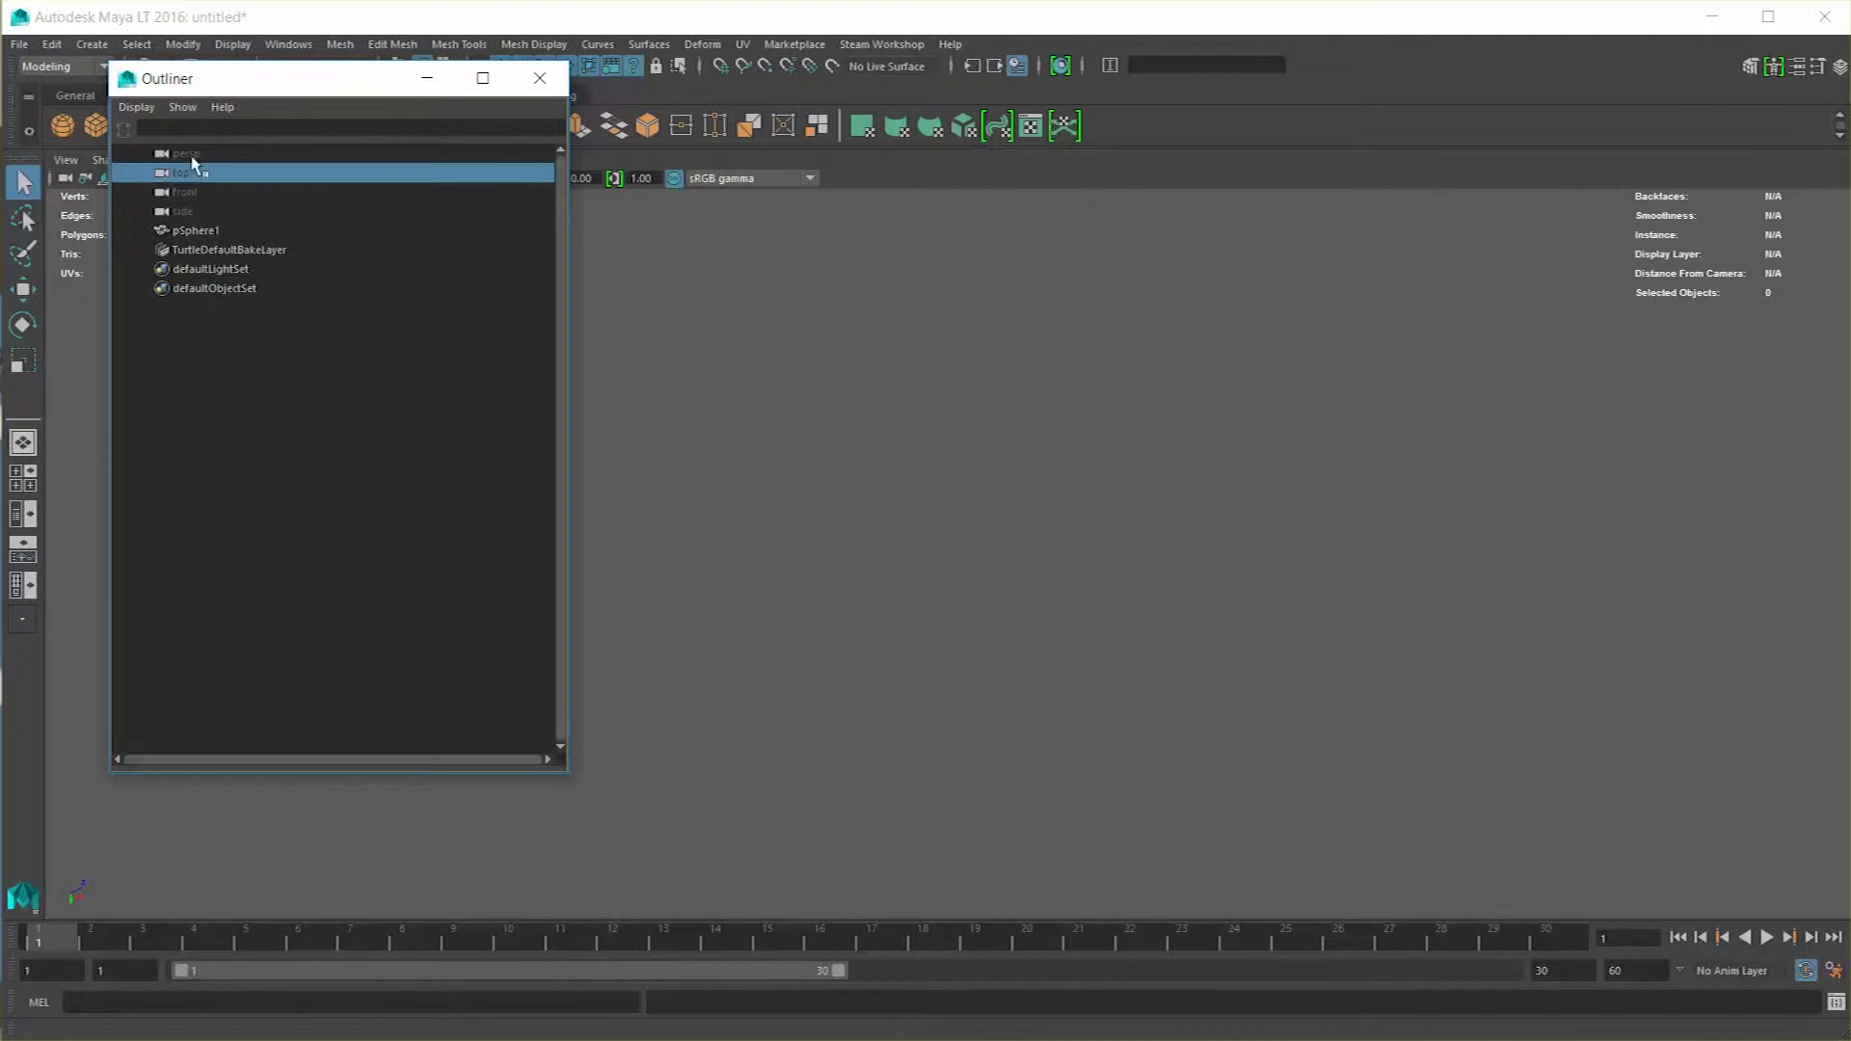
pyautogui.click(189, 156)
pyautogui.keyDown('shift'); pyautogui.click(183, 211); pyautogui.keyUp('shift')
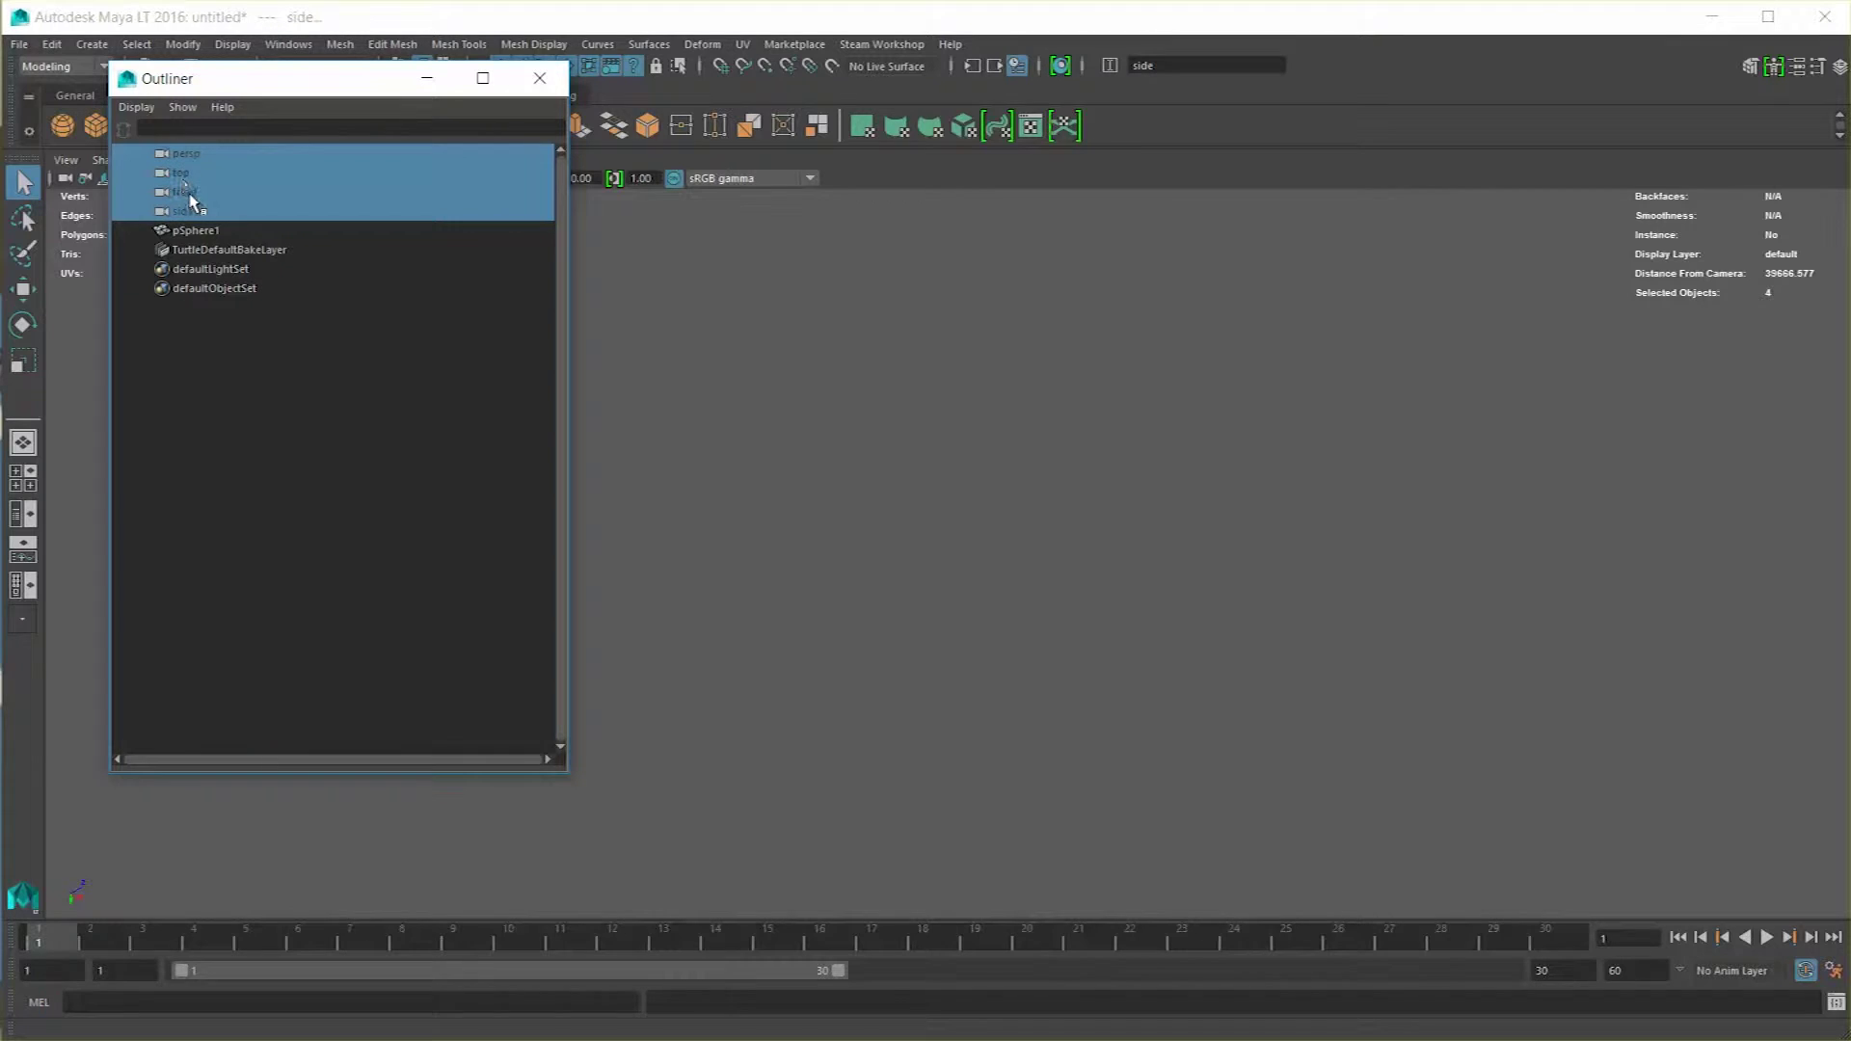
# Select pSphere1 from the Outliner and frame it in the perspective view, closing the Outliner.
pyautogui.click(206, 230)
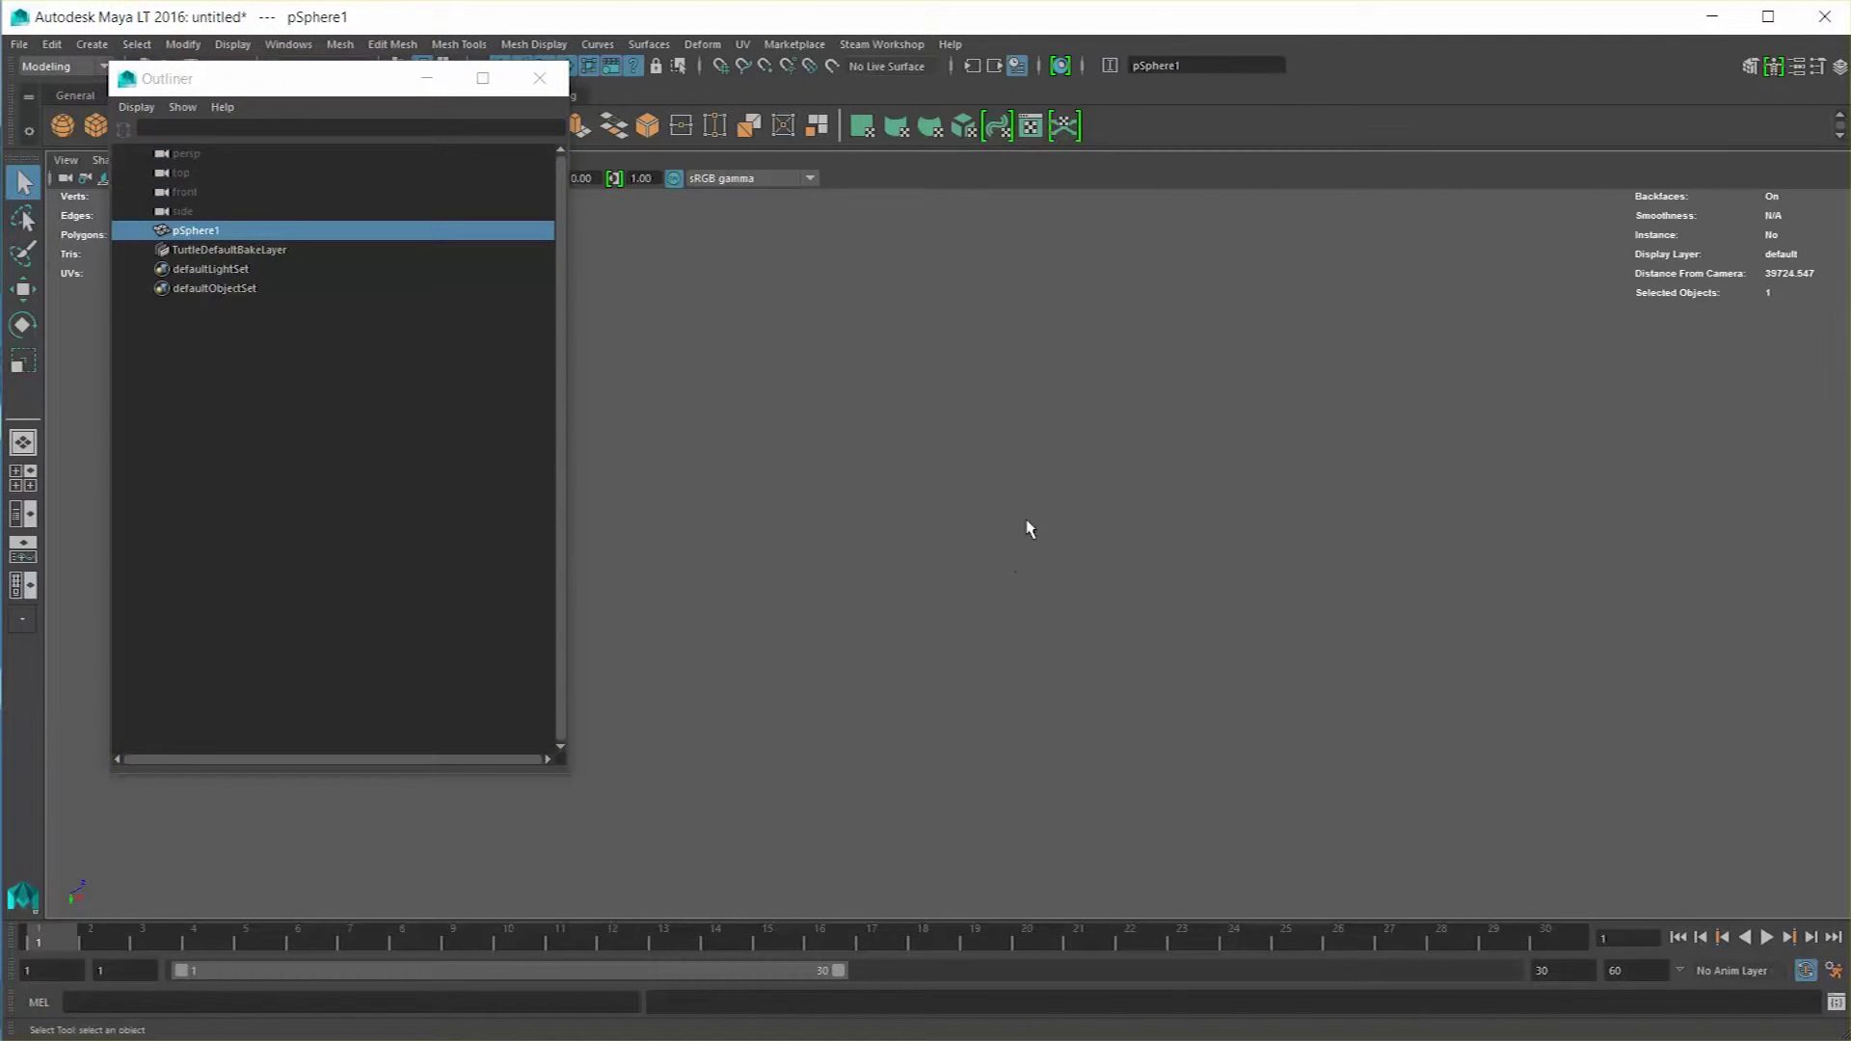
pyautogui.press('f')
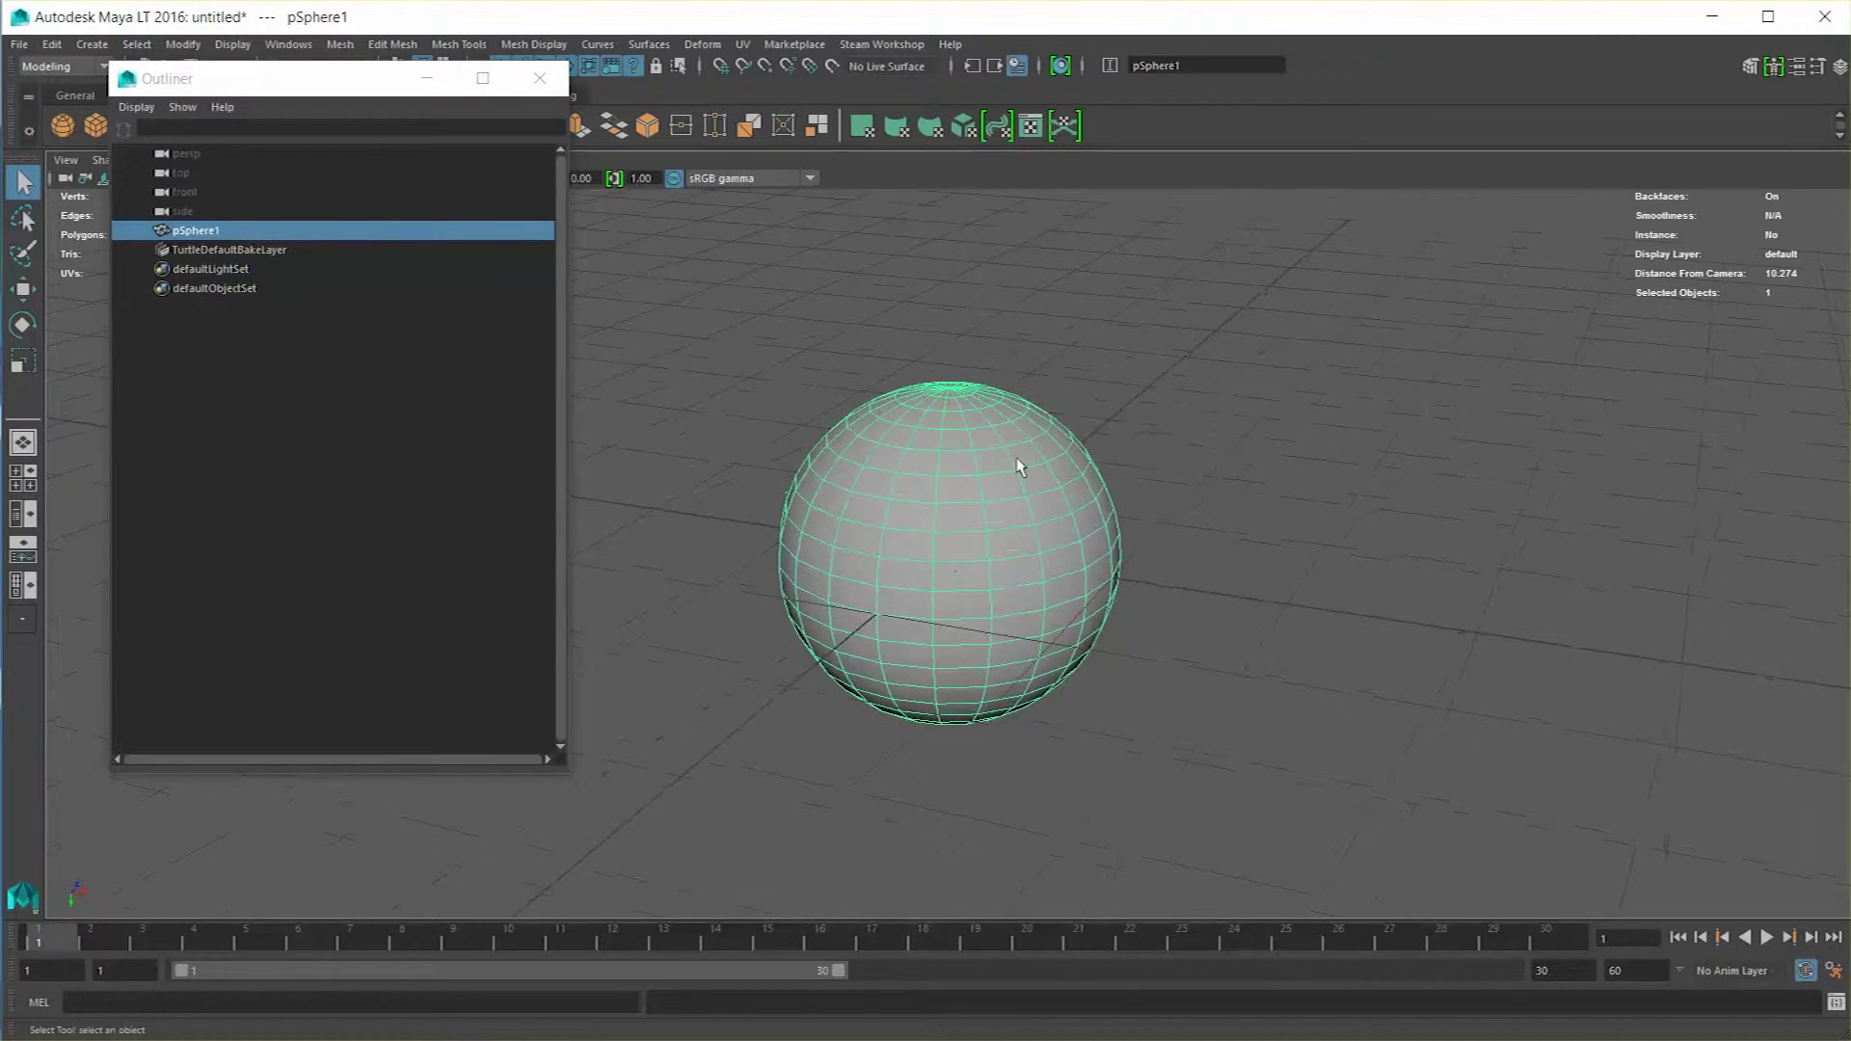
pyautogui.click(539, 79)
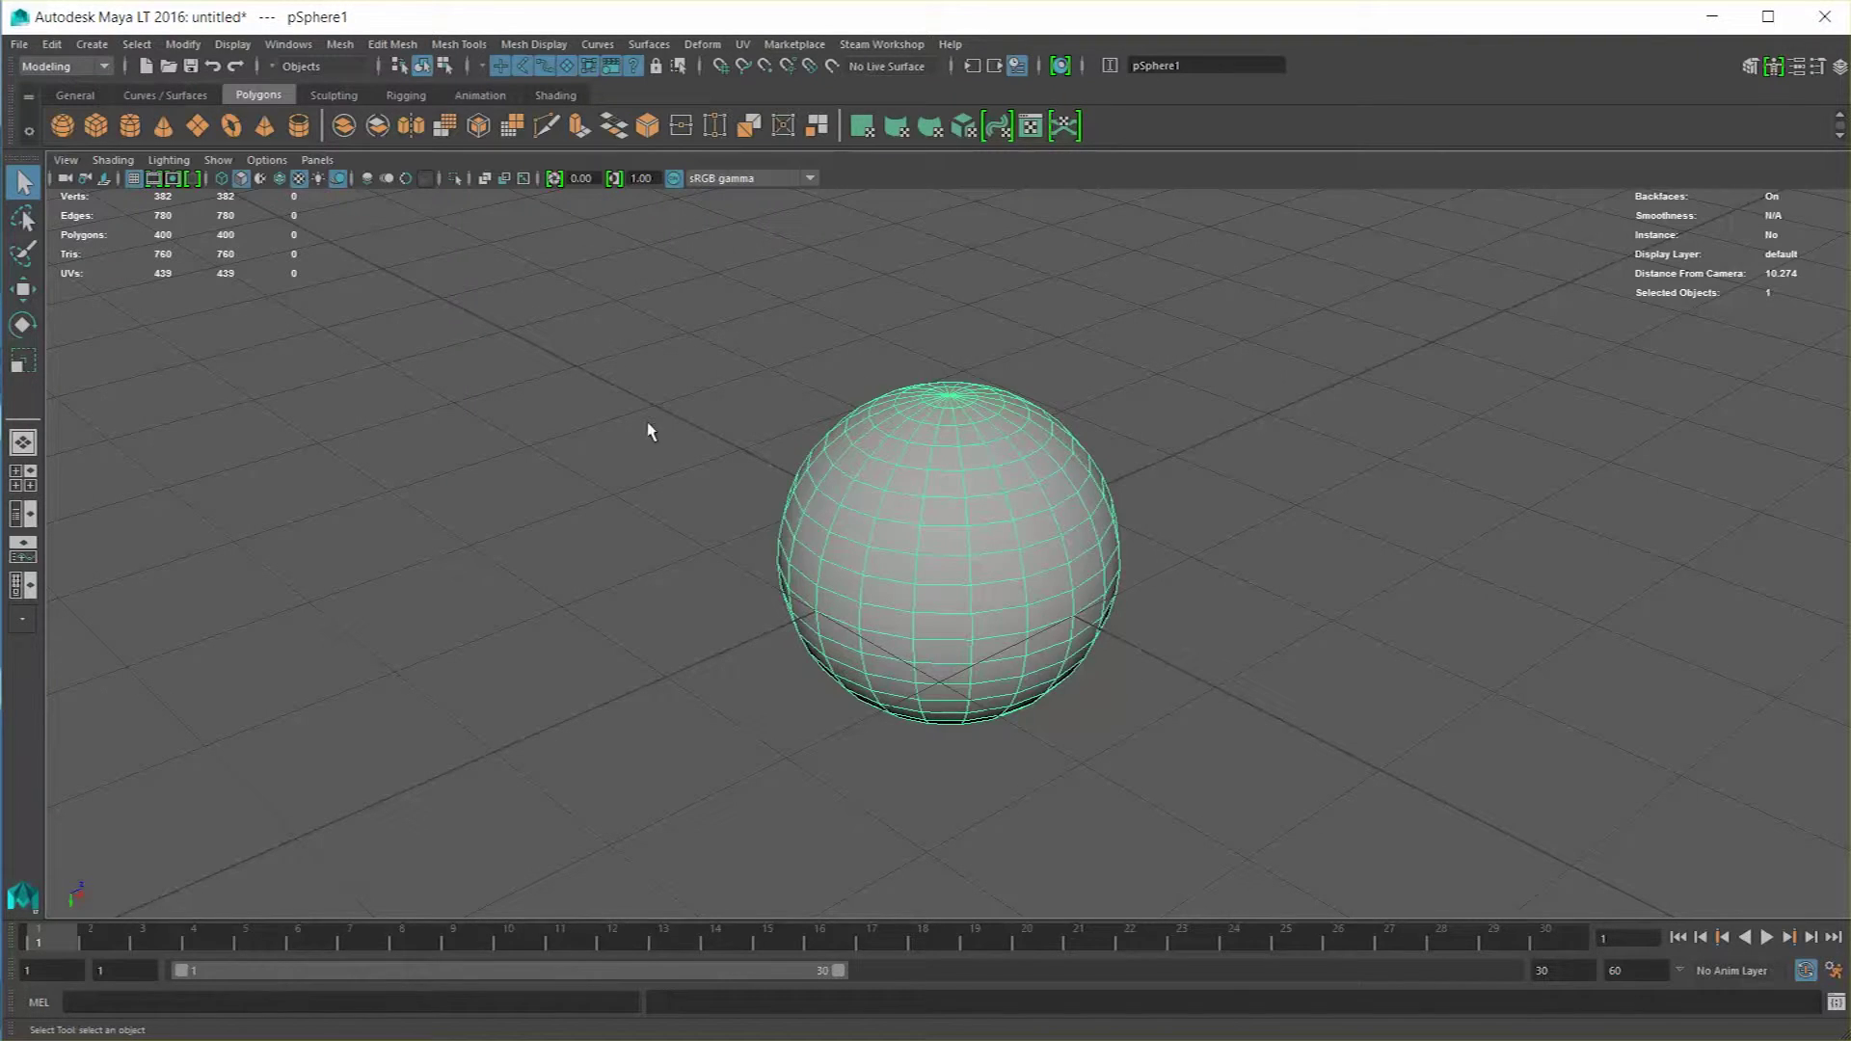
# Deselect the sphere and cycle through the Move, Rotate and Scale tools, ending on the Select tool.
pyautogui.click(431, 388)
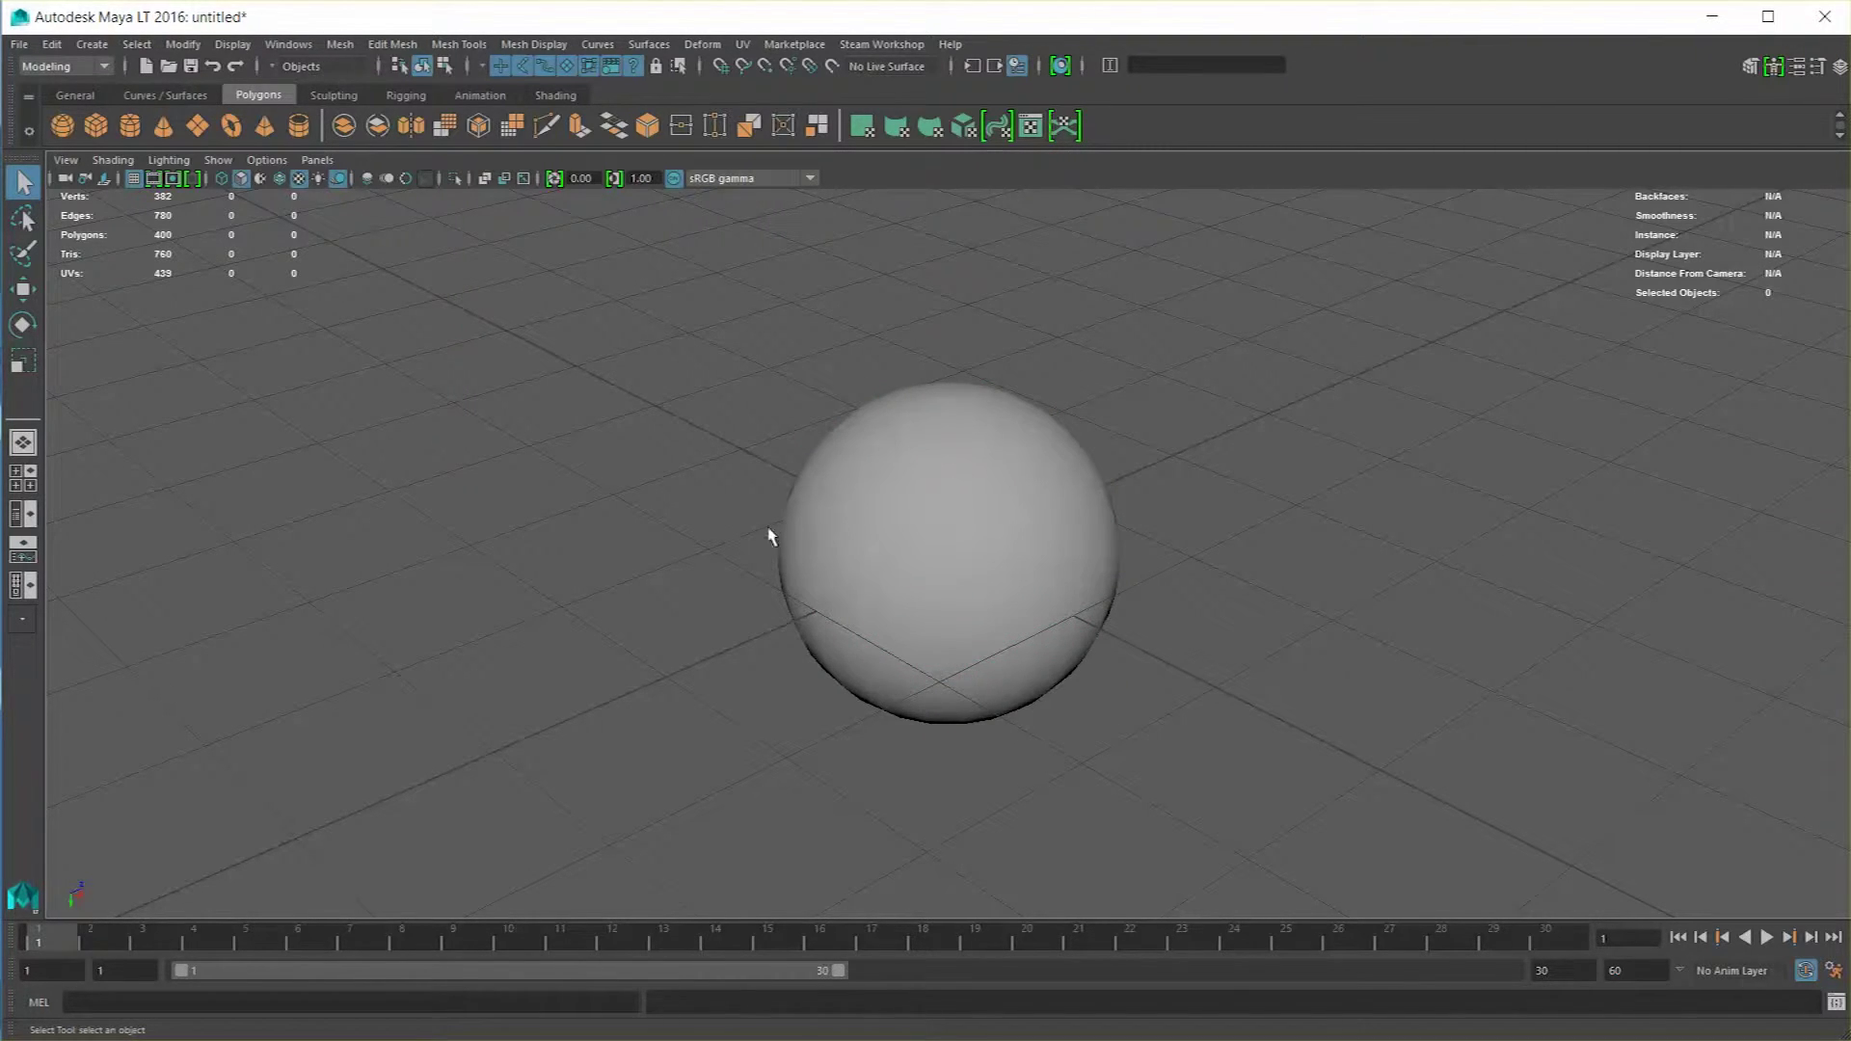
pyautogui.press('w')
pyautogui.press('e')
pyautogui.press('r')
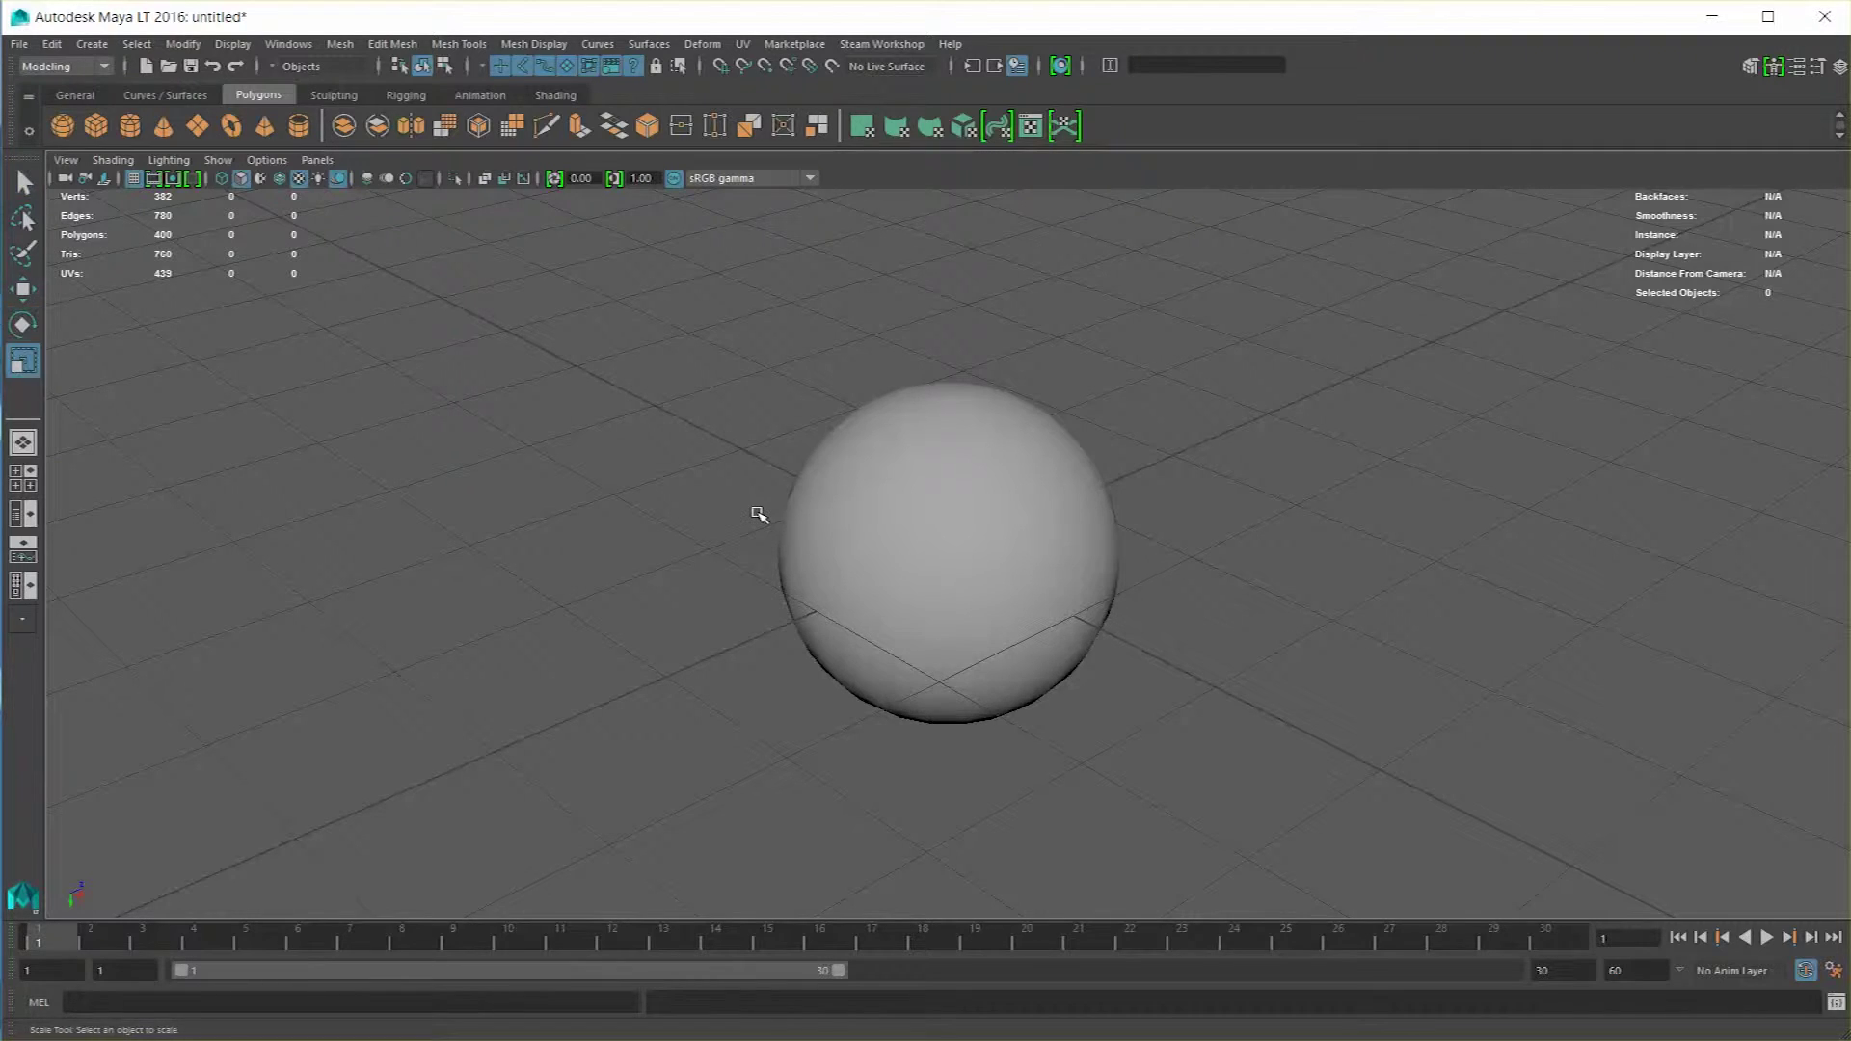
pyautogui.press('w')
pyautogui.press('r')
pyautogui.press('e')
pyautogui.press('r')
pyautogui.press('q')
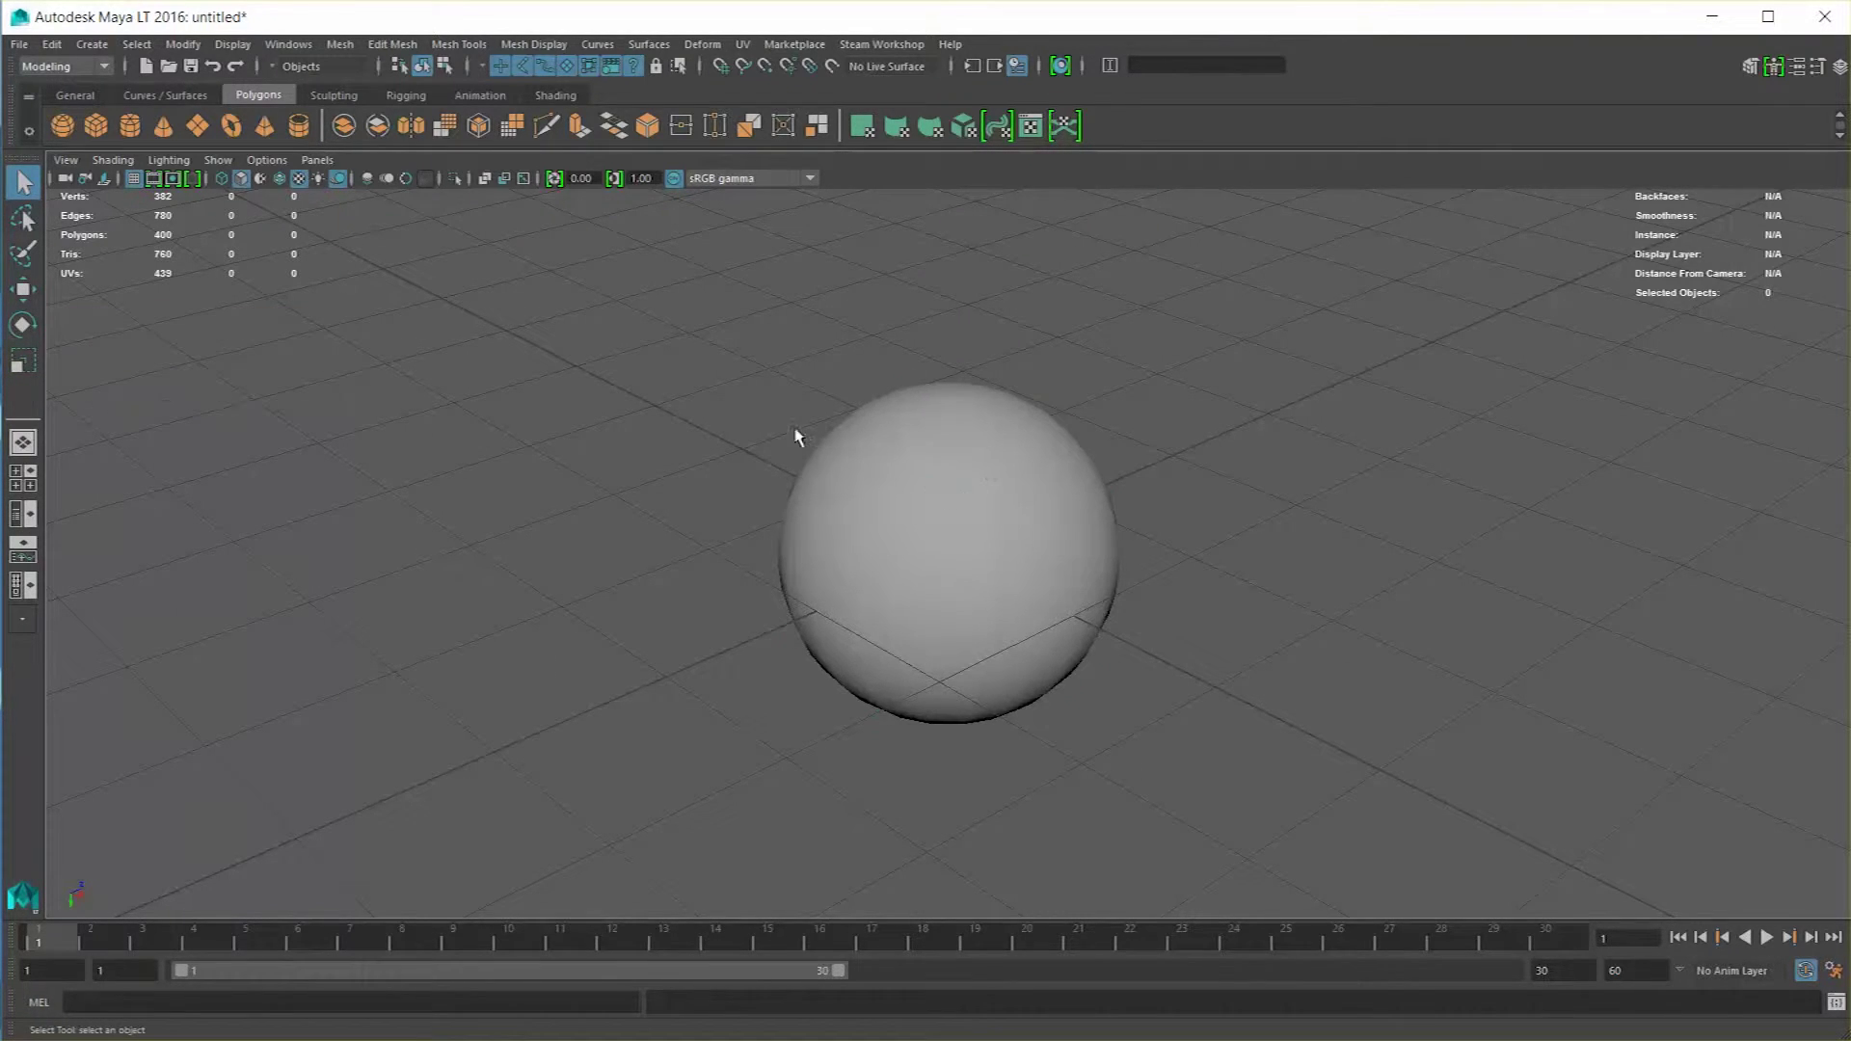
# Marquee-select around the sphere and clear the selection.
pyautogui.moveTo(794, 432); pyautogui.dragTo(1058, 639)
pyautogui.moveTo(494, 280); pyautogui.dragTo(1357, 853)
pyautogui.click(185, 323)
# Activate the Move tool, select the sphere and make the manipulator's central free-move handle active.
pyautogui.click(23, 288)
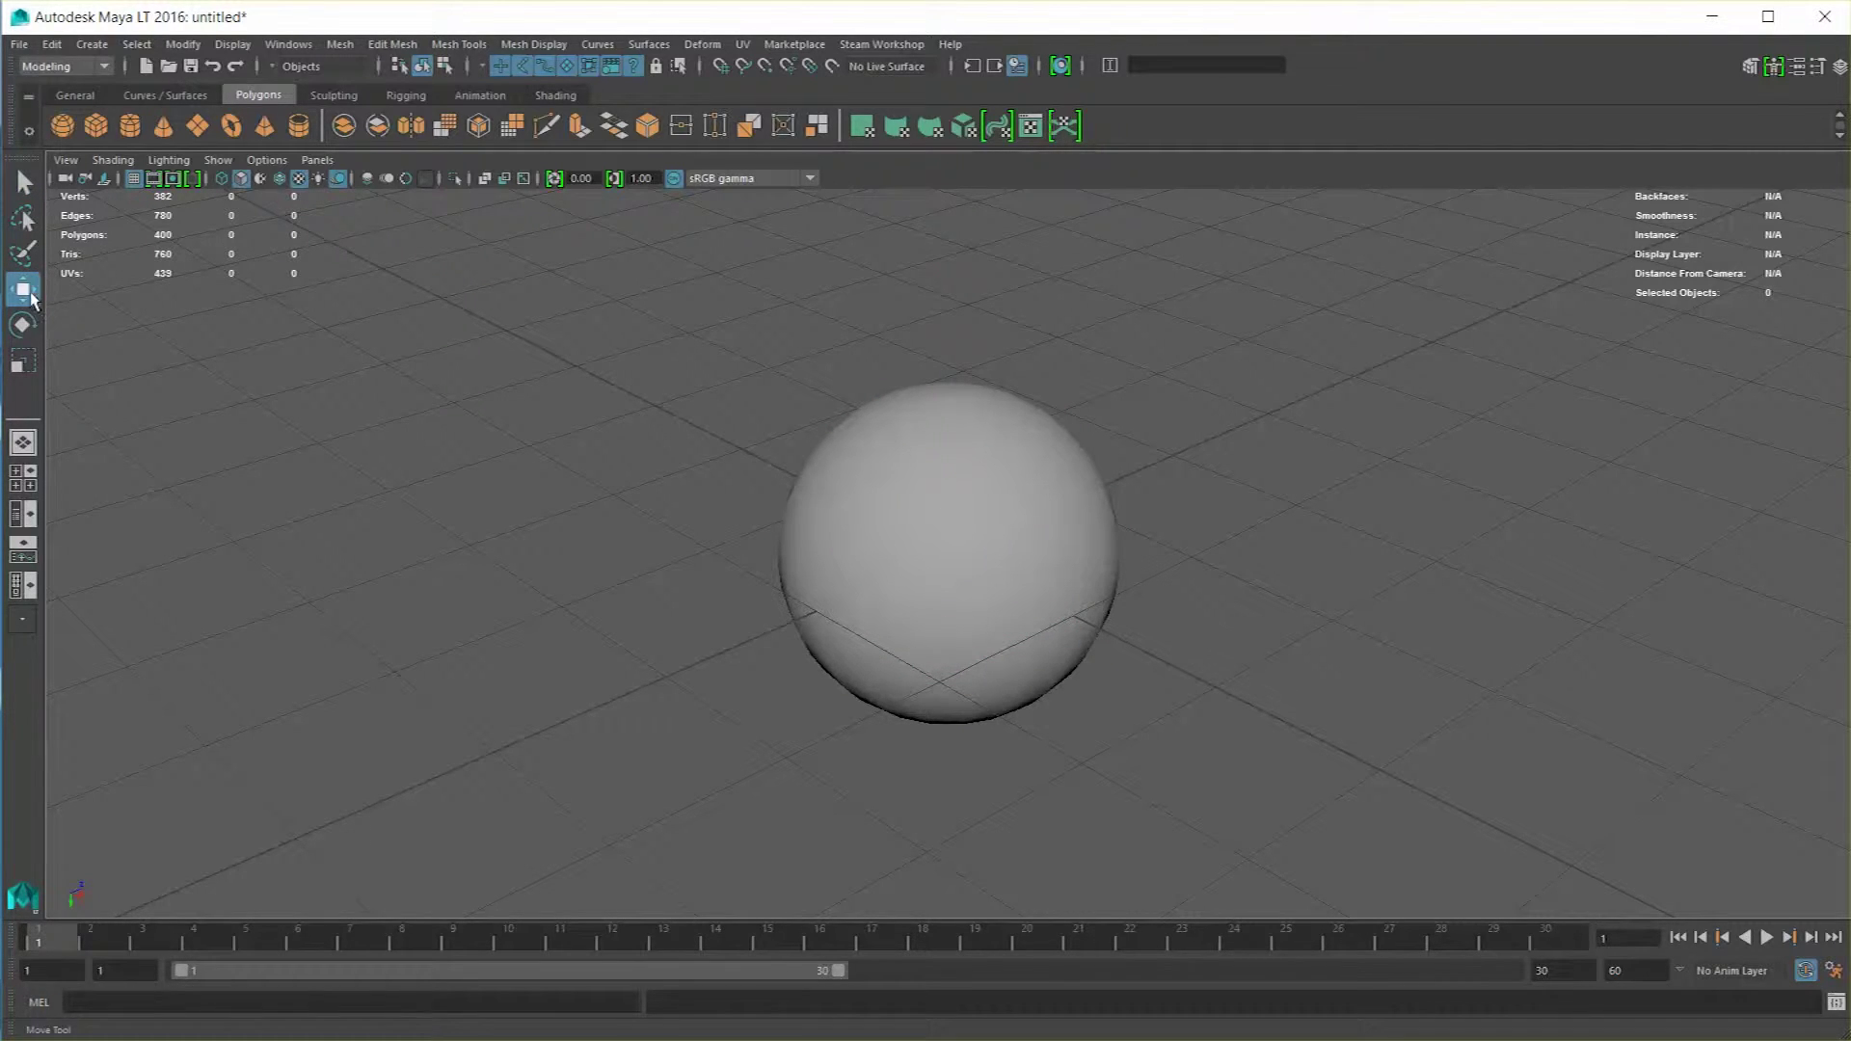
pyautogui.click(924, 511)
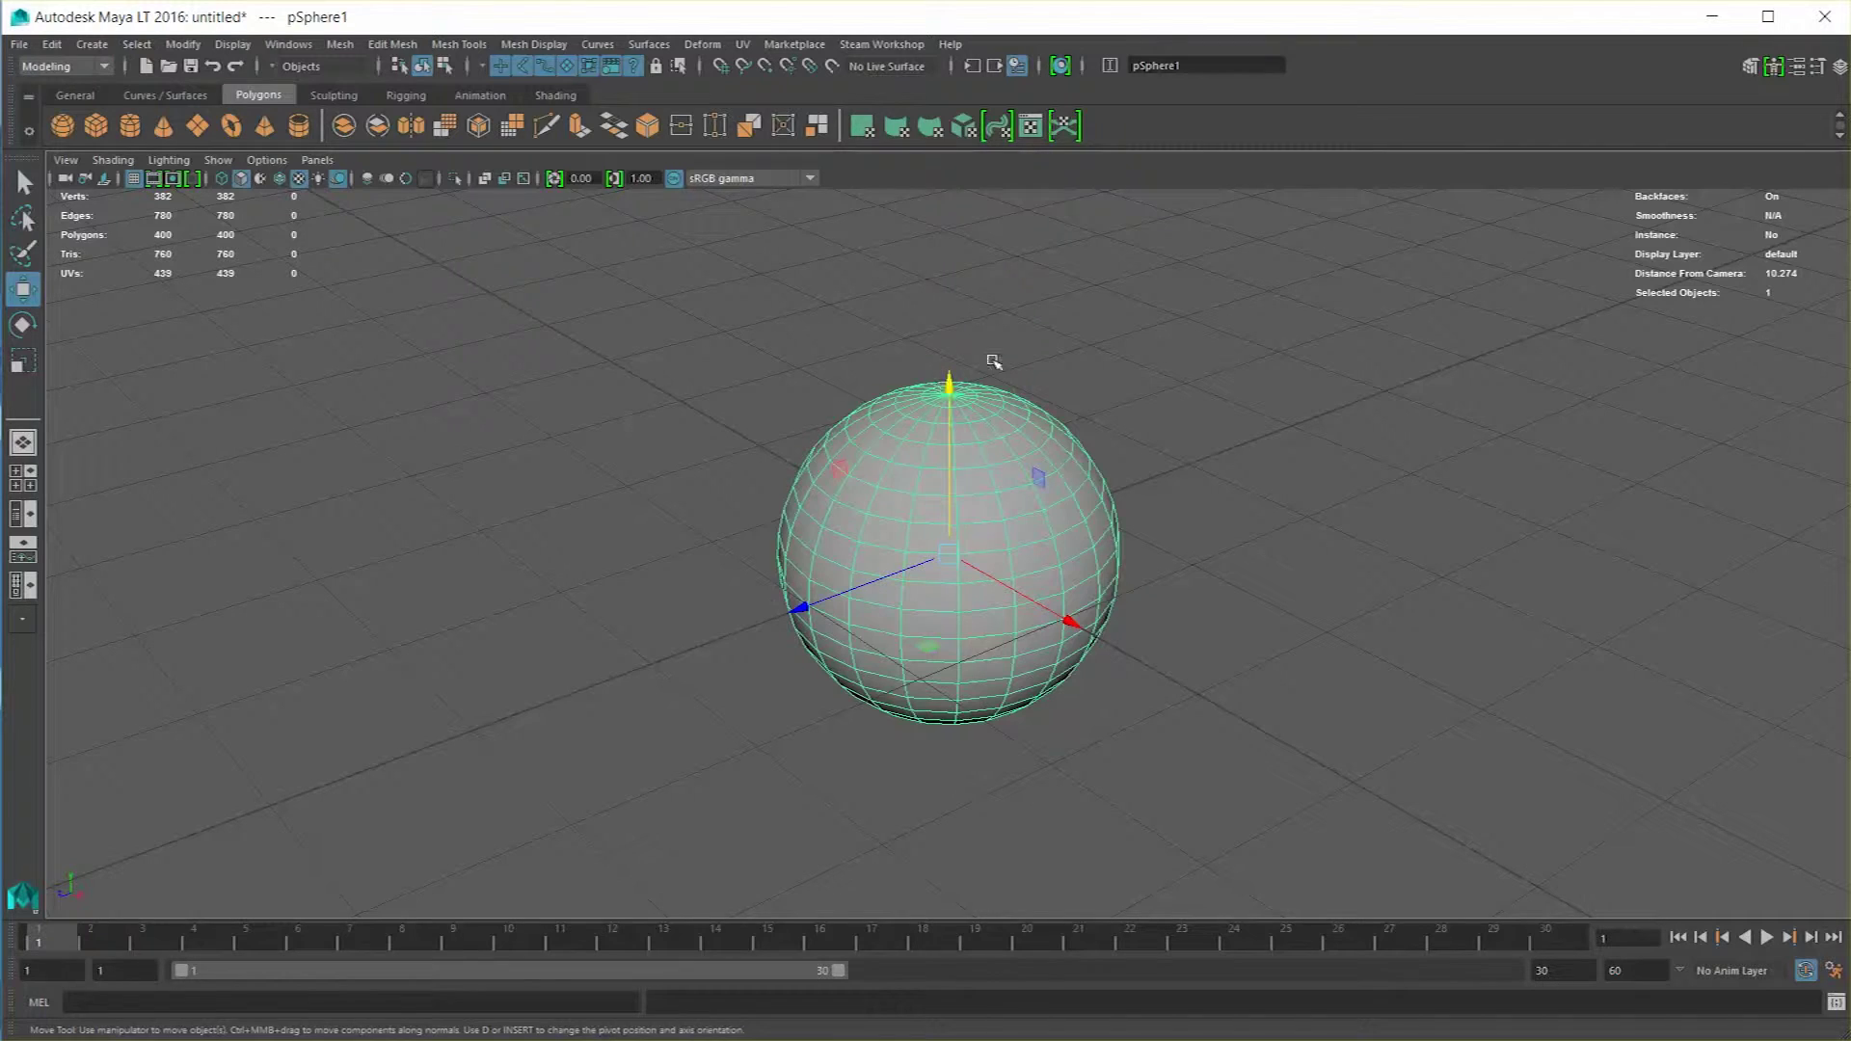
pyautogui.click(939, 561)
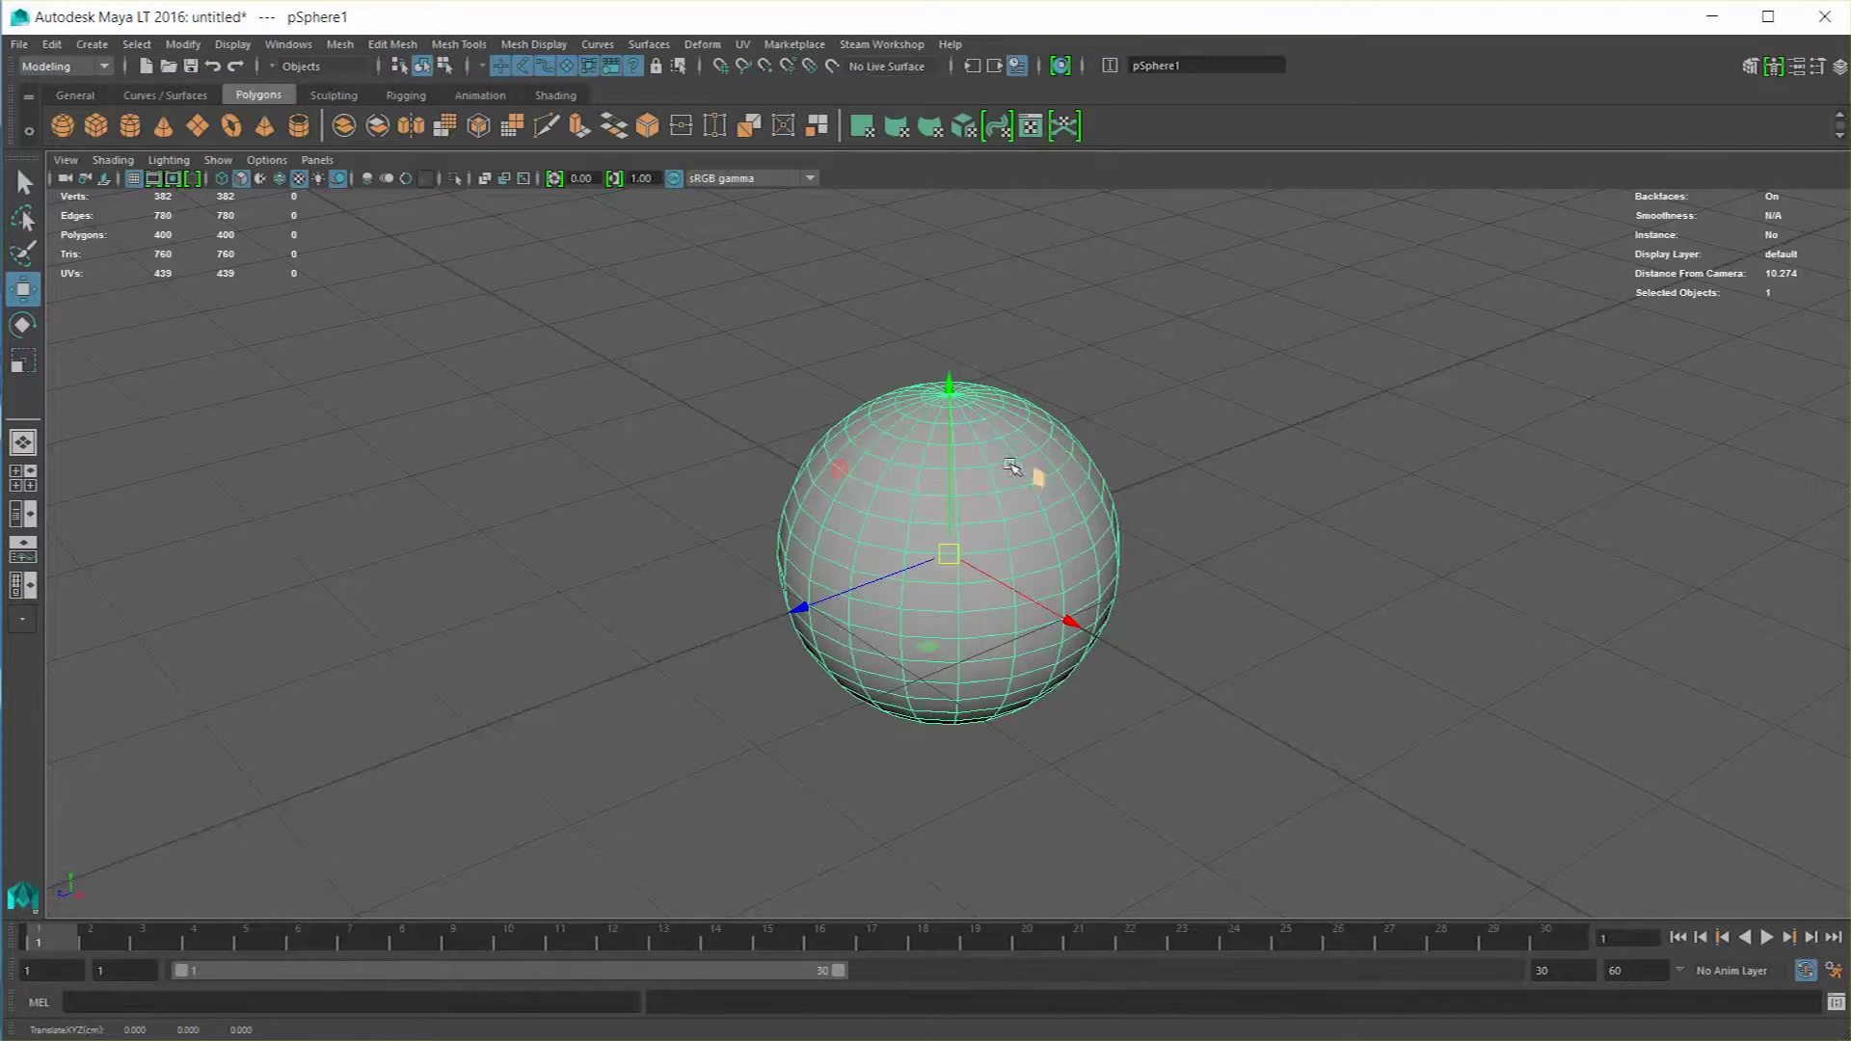
# Move the sphere along its Y and X axes, and across the ground plane with the XZ plane handle.
pyautogui.moveTo(963, 395); pyautogui.dragTo(557, 397)
pyautogui.moveTo(1069, 605); pyautogui.dragTo(942, 401)
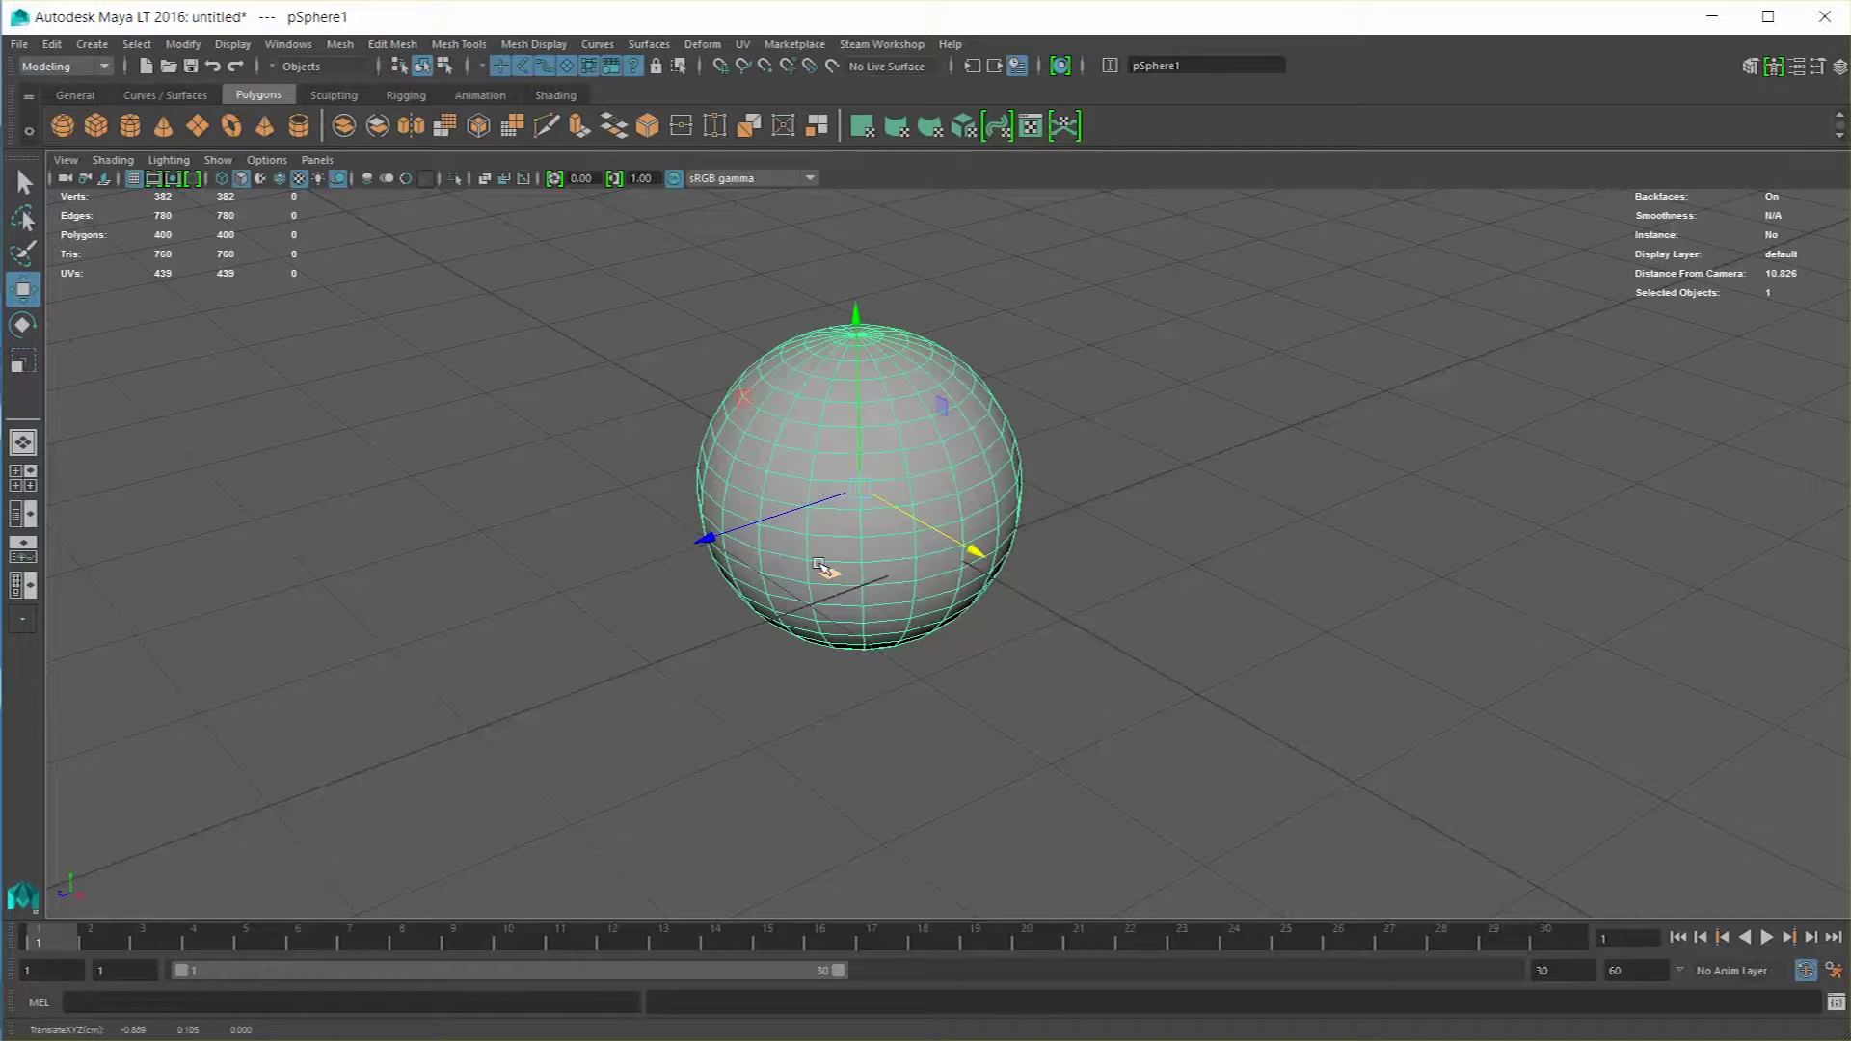
pyautogui.moveTo(821, 573); pyautogui.dragTo(786, 617)
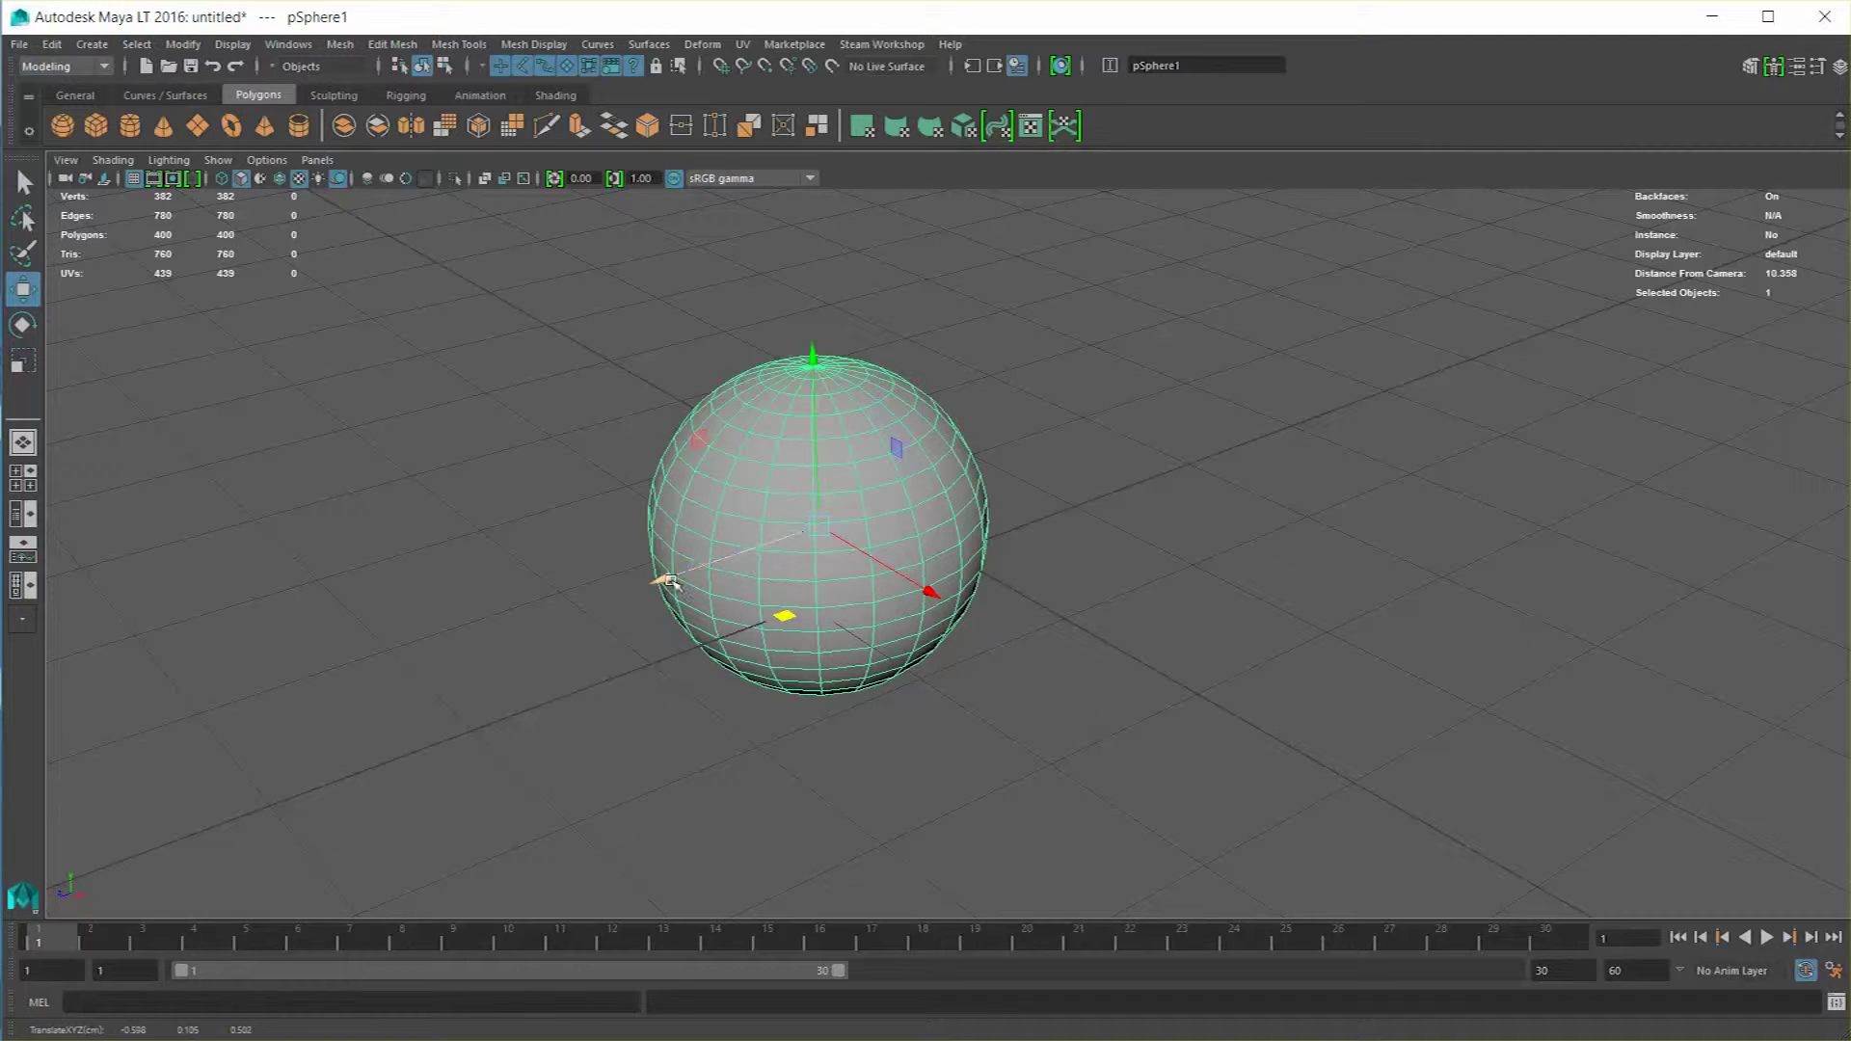
pyautogui.moveTo(785, 615); pyautogui.dragTo(955, 627)
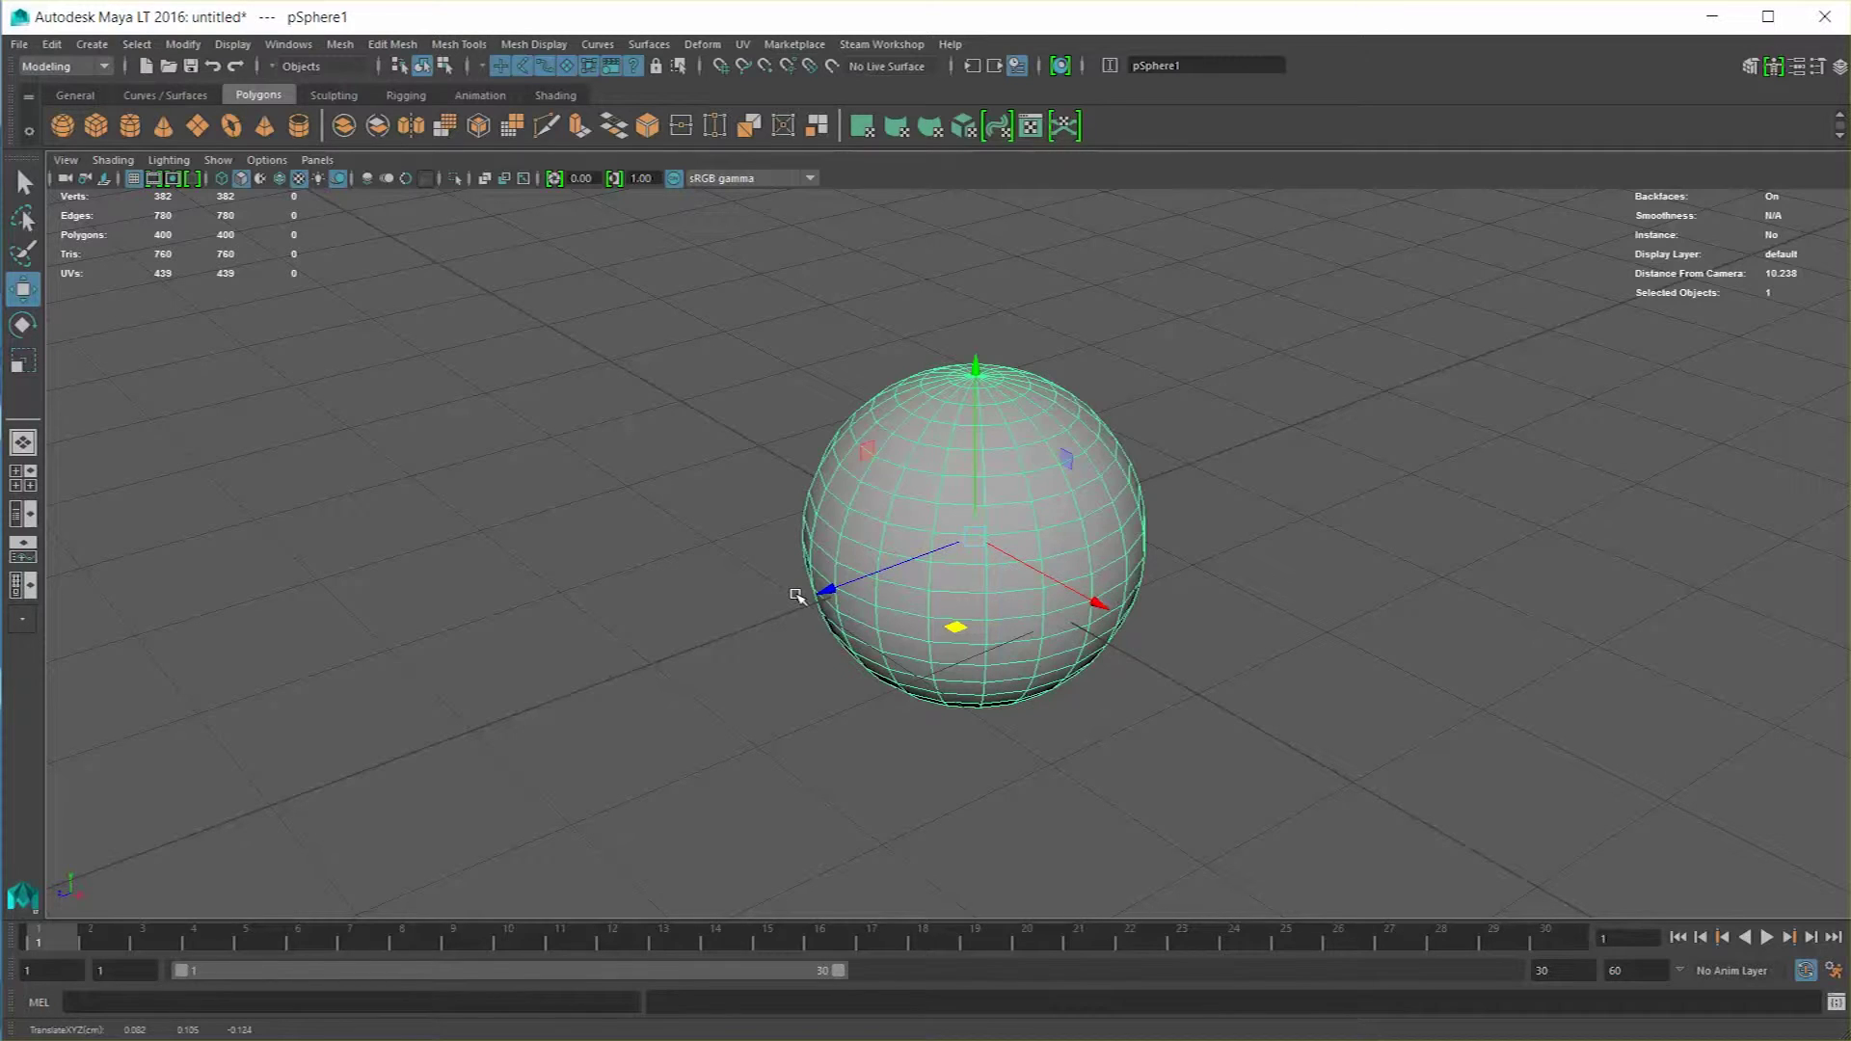
# Move the sphere freely off the grid with the central handle and reposition it from a different camera angle.
pyautogui.moveTo(972, 541); pyautogui.dragTo(532, 344)
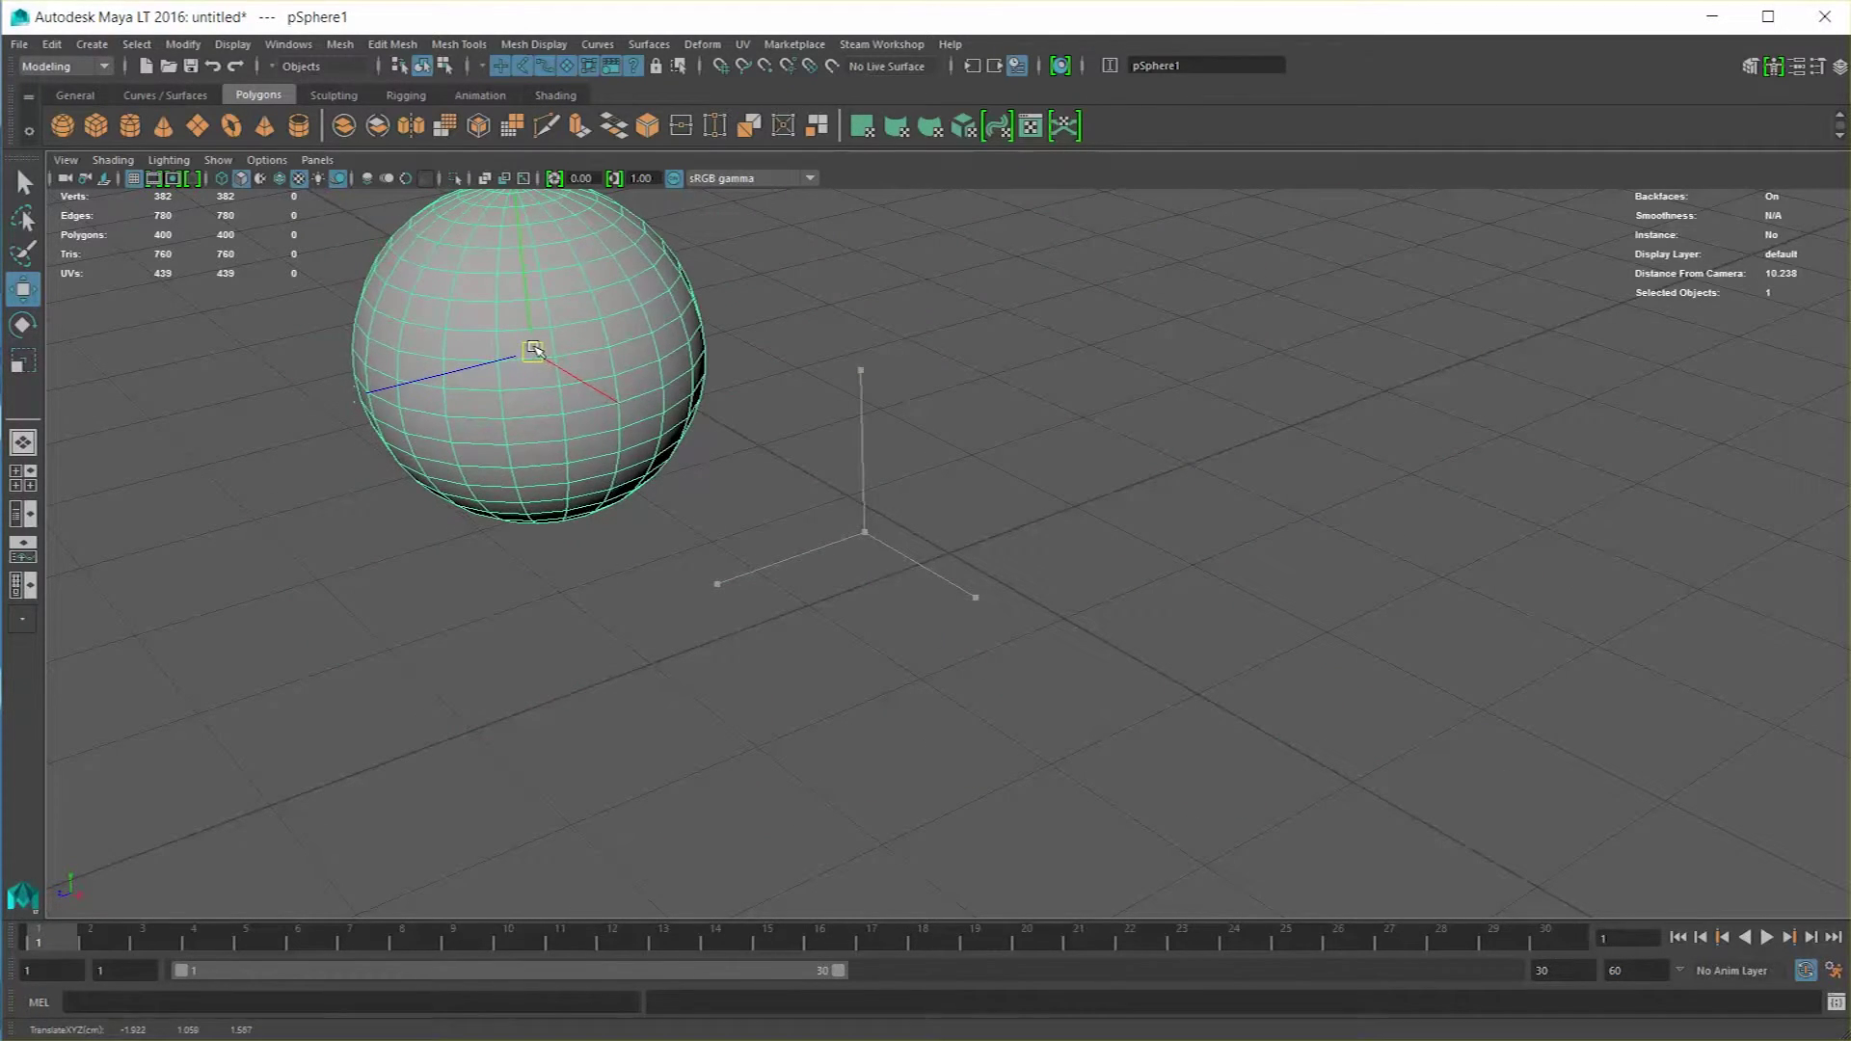
pyautogui.keyDown('alt'); pyautogui.moveTo(575, 611); pyautogui.dragTo(881, 547); pyautogui.keyUp('alt')
pyautogui.moveTo(802, 389); pyautogui.dragTo(955, 548)
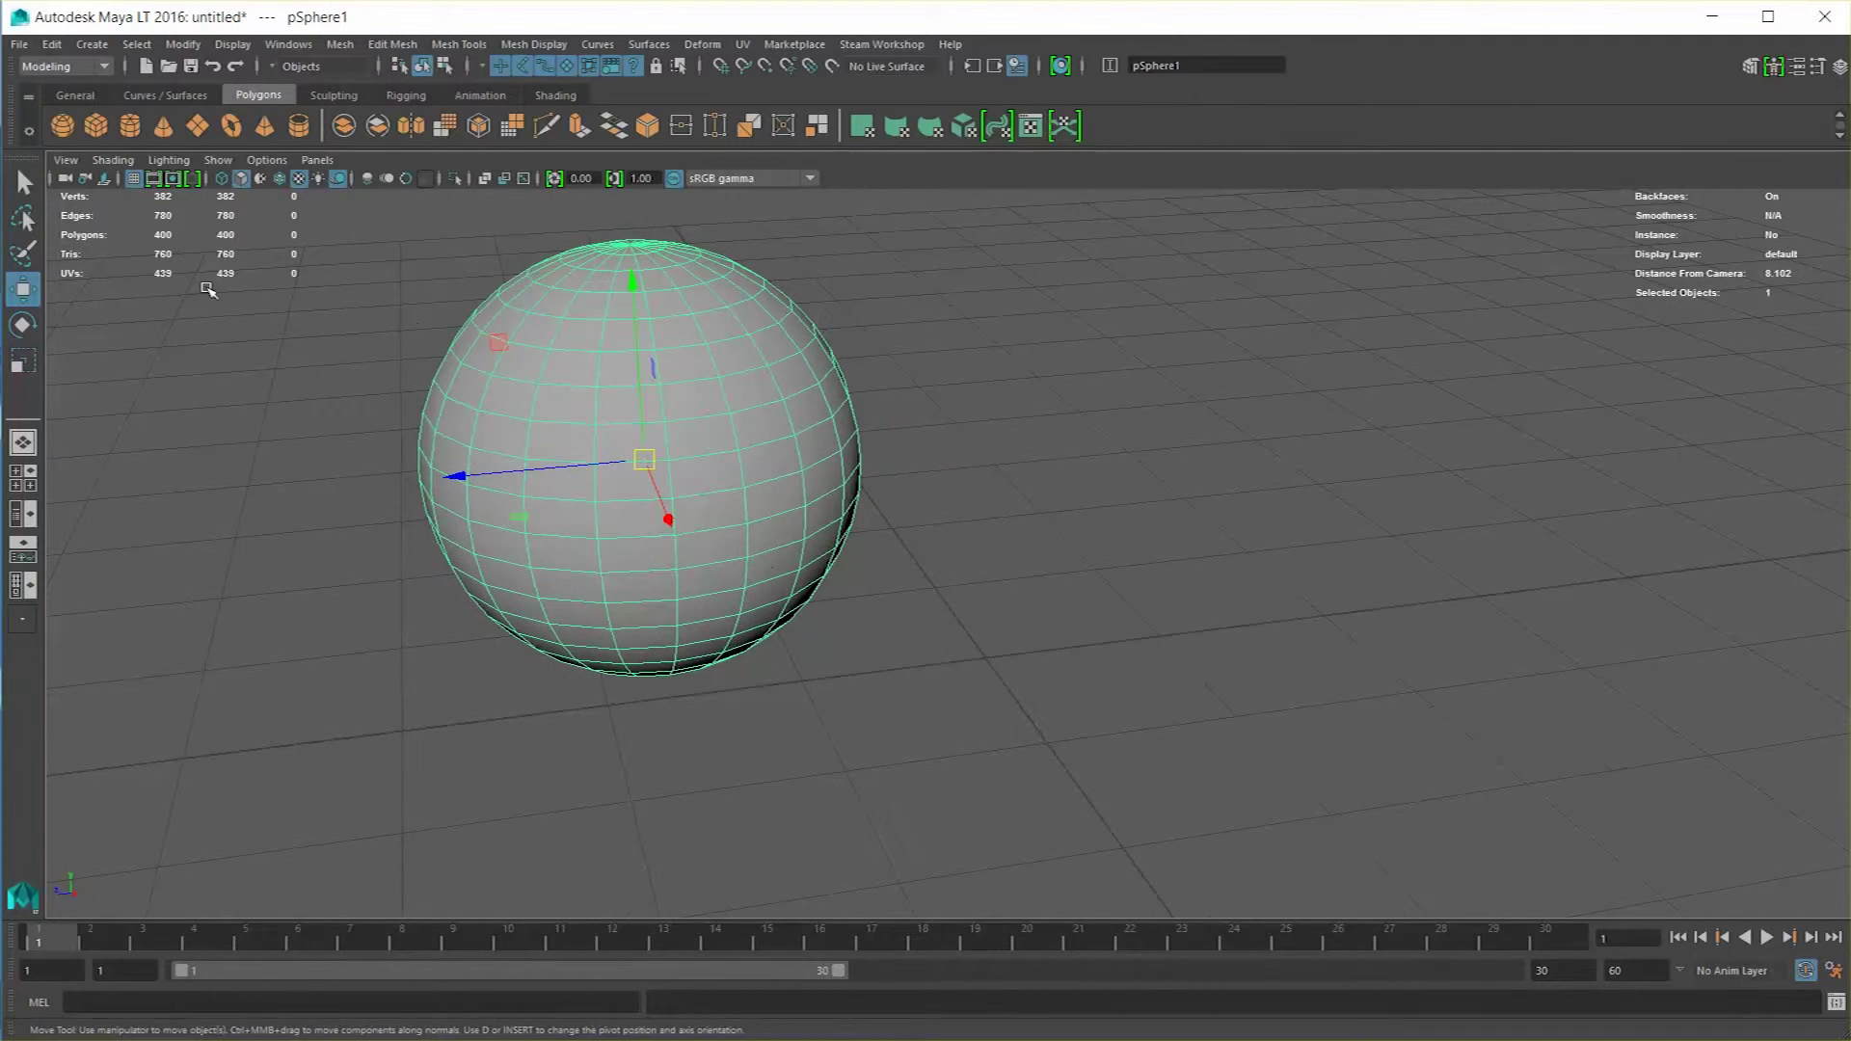
pyautogui.keyDown('alt'); pyautogui.moveTo(824, 524); pyautogui.dragTo(821, 522); pyautogui.keyUp('alt')
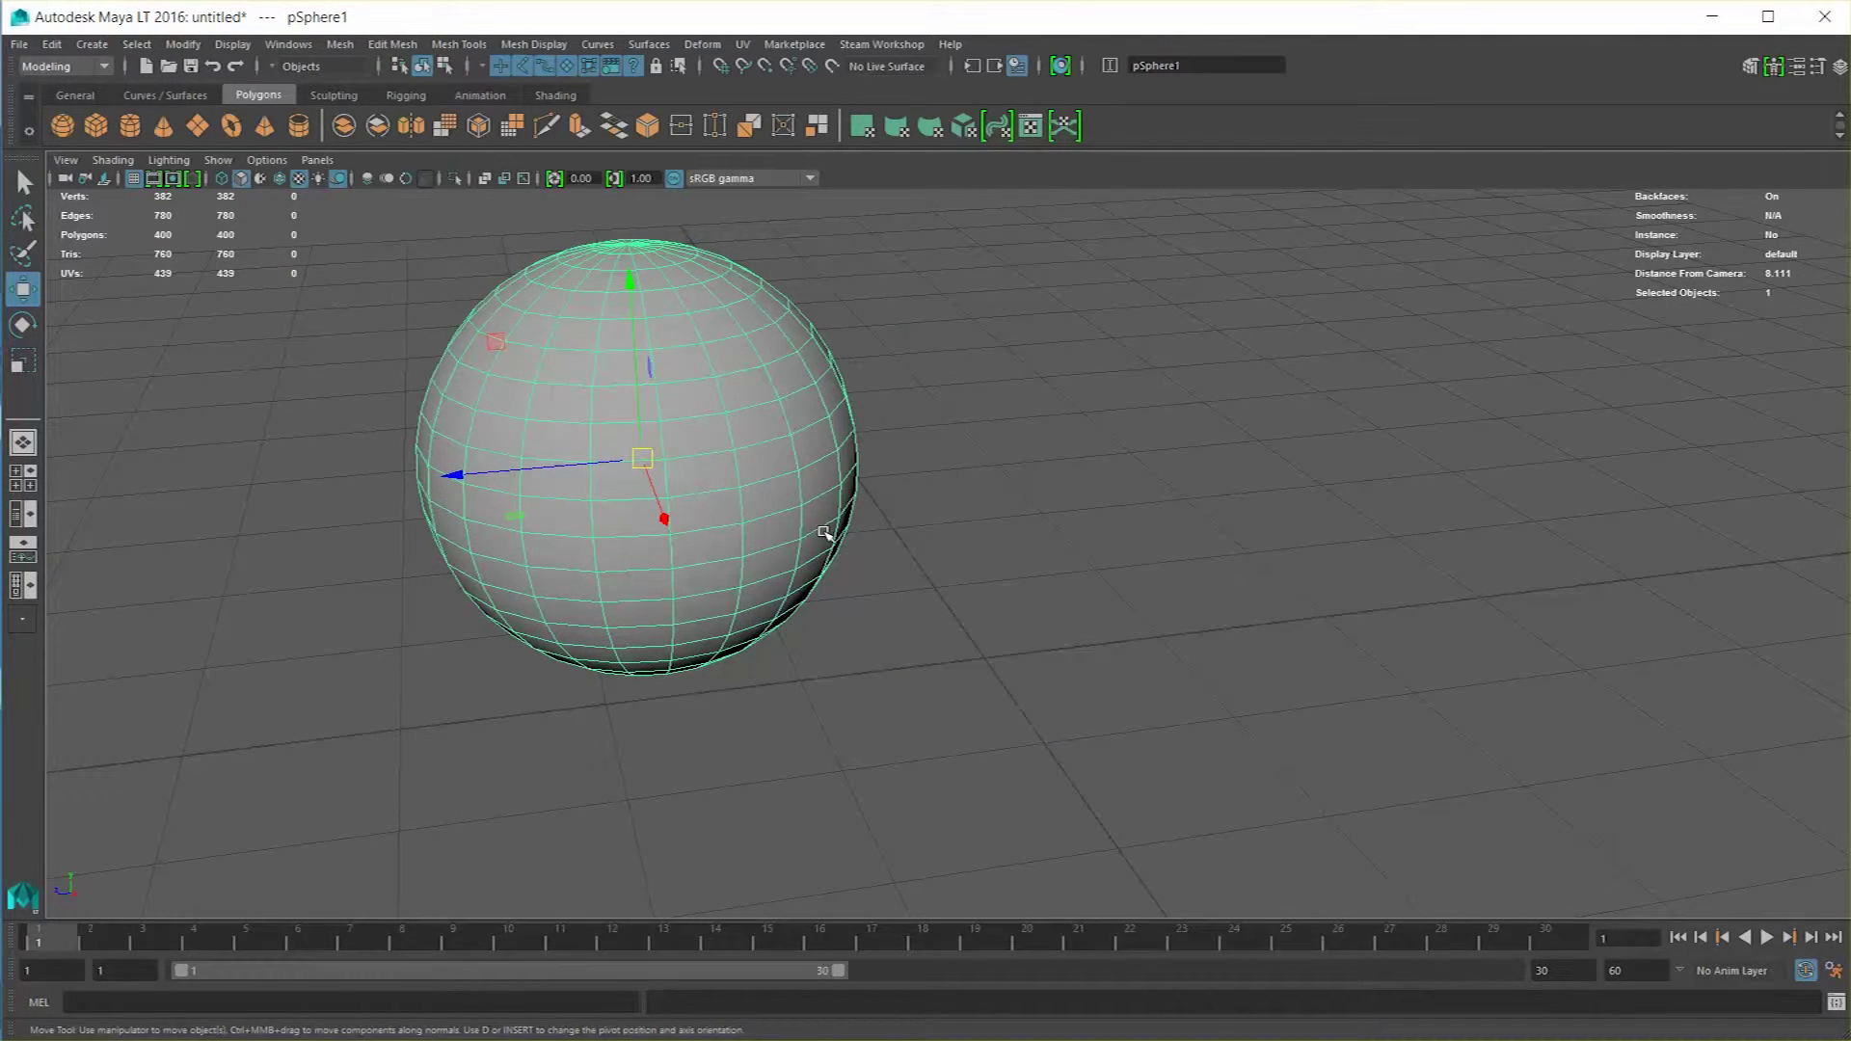
# Tilt the sphere's pole sideways with the Rotate tool.
pyautogui.press('e')
pyautogui.keyDown('alt'); pyautogui.moveTo(1124, 618); pyautogui.dragTo(1182, 633); pyautogui.keyUp('alt')
pyautogui.moveTo(844, 393); pyautogui.dragTo(949, 342)
pyautogui.keyDown('alt'); pyautogui.moveTo(1239, 511); pyautogui.dragTo(1220, 450); pyautogui.keyUp('alt')
pyautogui.scroll(-1, 1220, 451)
pyautogui.keyDown('alt'); pyautogui.moveTo(734, 296); pyautogui.dragTo(806, 274); pyautogui.keyUp('alt')
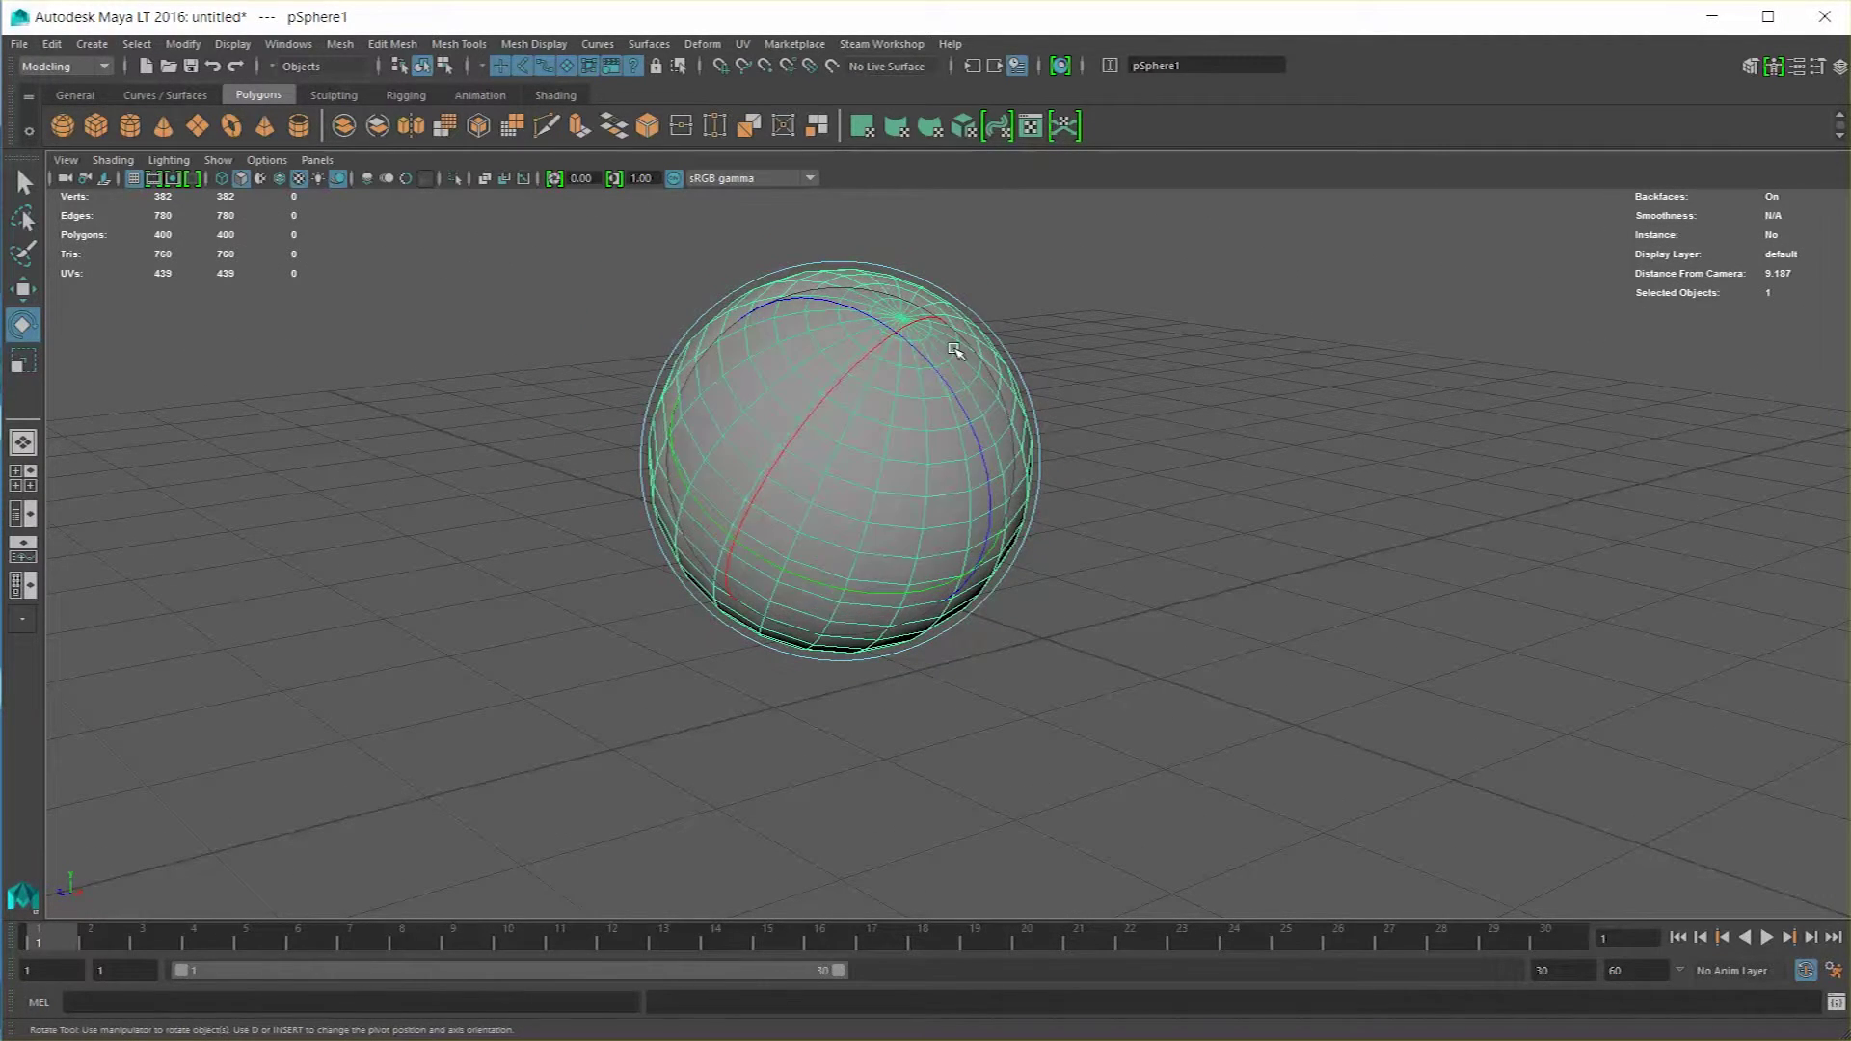
# Enlarge and shrink the rotate manipulator's display size, and turn the sphere further until its pole points sideways.
pyautogui.press('+')
pyautogui.scroll(-3, 958, 318)
pyautogui.keyDown('alt'); pyautogui.moveTo(958, 319); pyautogui.dragTo(953, 381); pyautogui.keyUp('alt')
pyautogui.press('-')
pyautogui.press('+')
pyautogui.press('-')
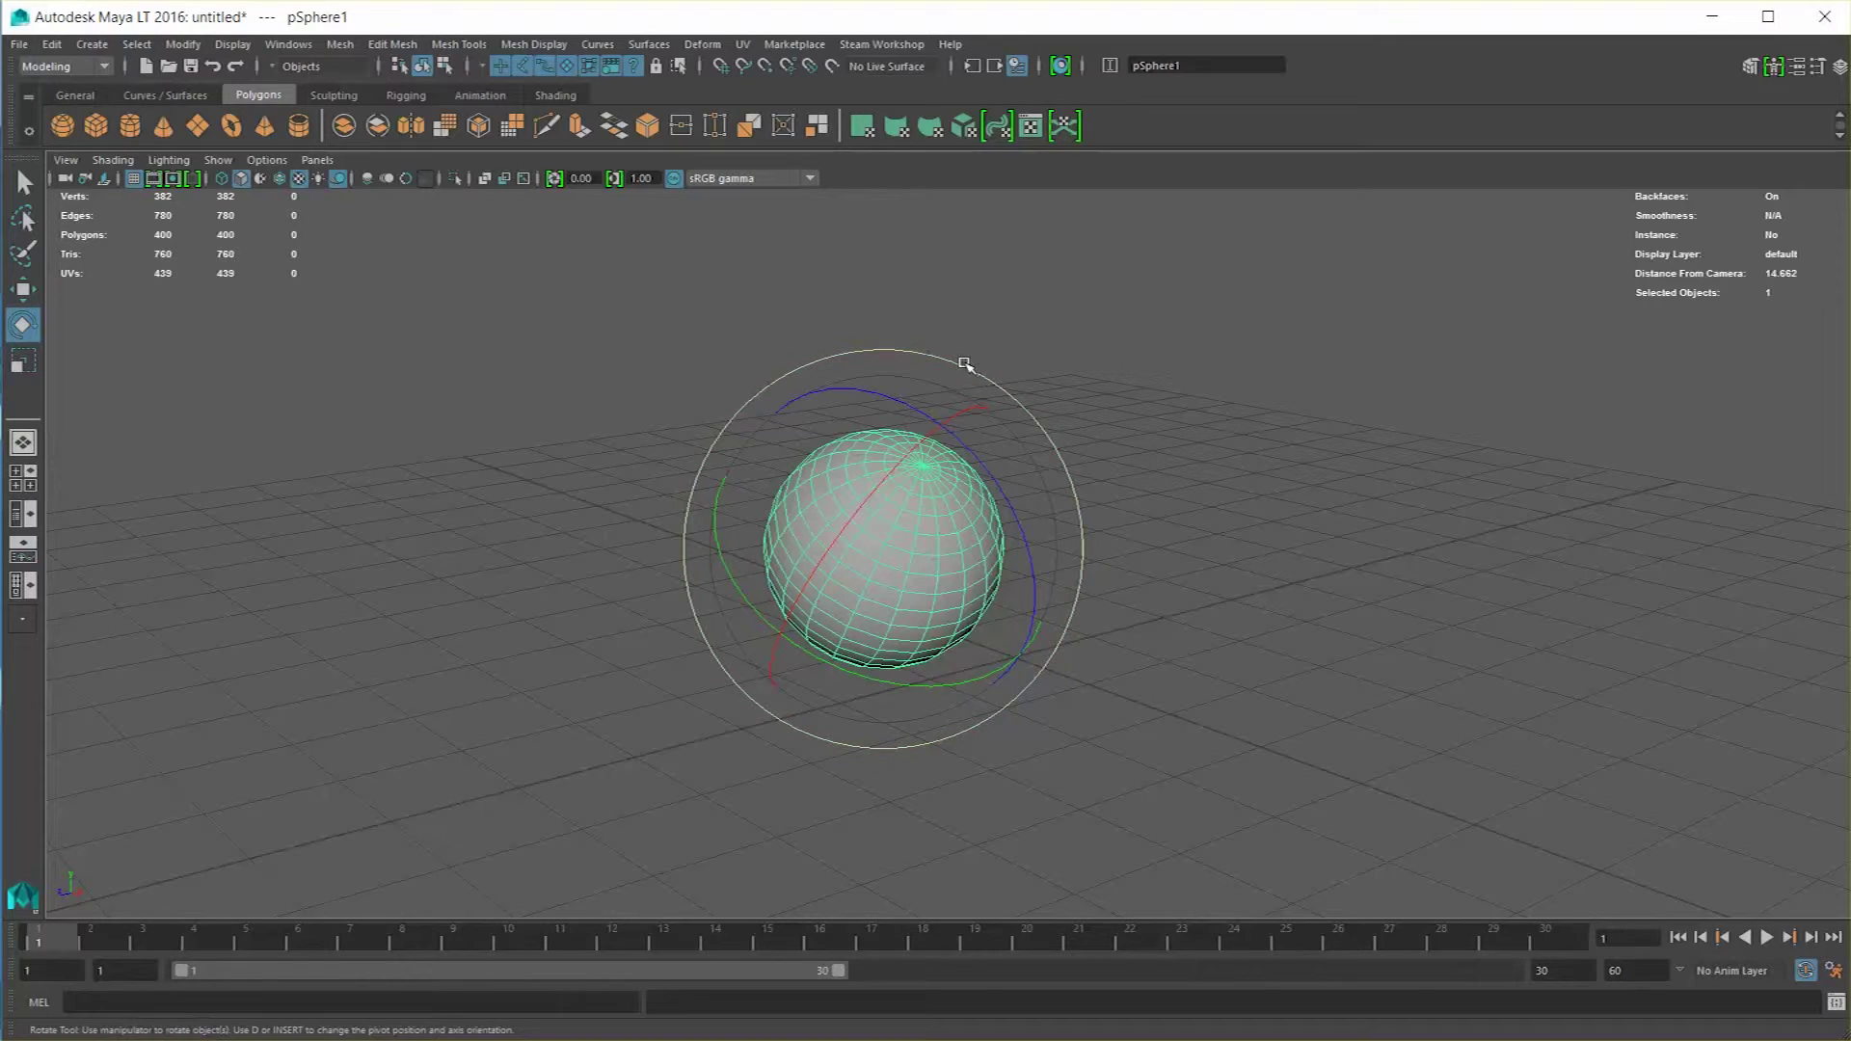
pyautogui.moveTo(879, 349); pyautogui.dragTo(857, 427)
pyautogui.moveTo(1167, 331); pyautogui.dragTo(912, 743)
# Scale the sphere uniformly to about 1.017 and stretch it along its Y axis into an elongated ellipsoid.
pyautogui.click(23, 363)
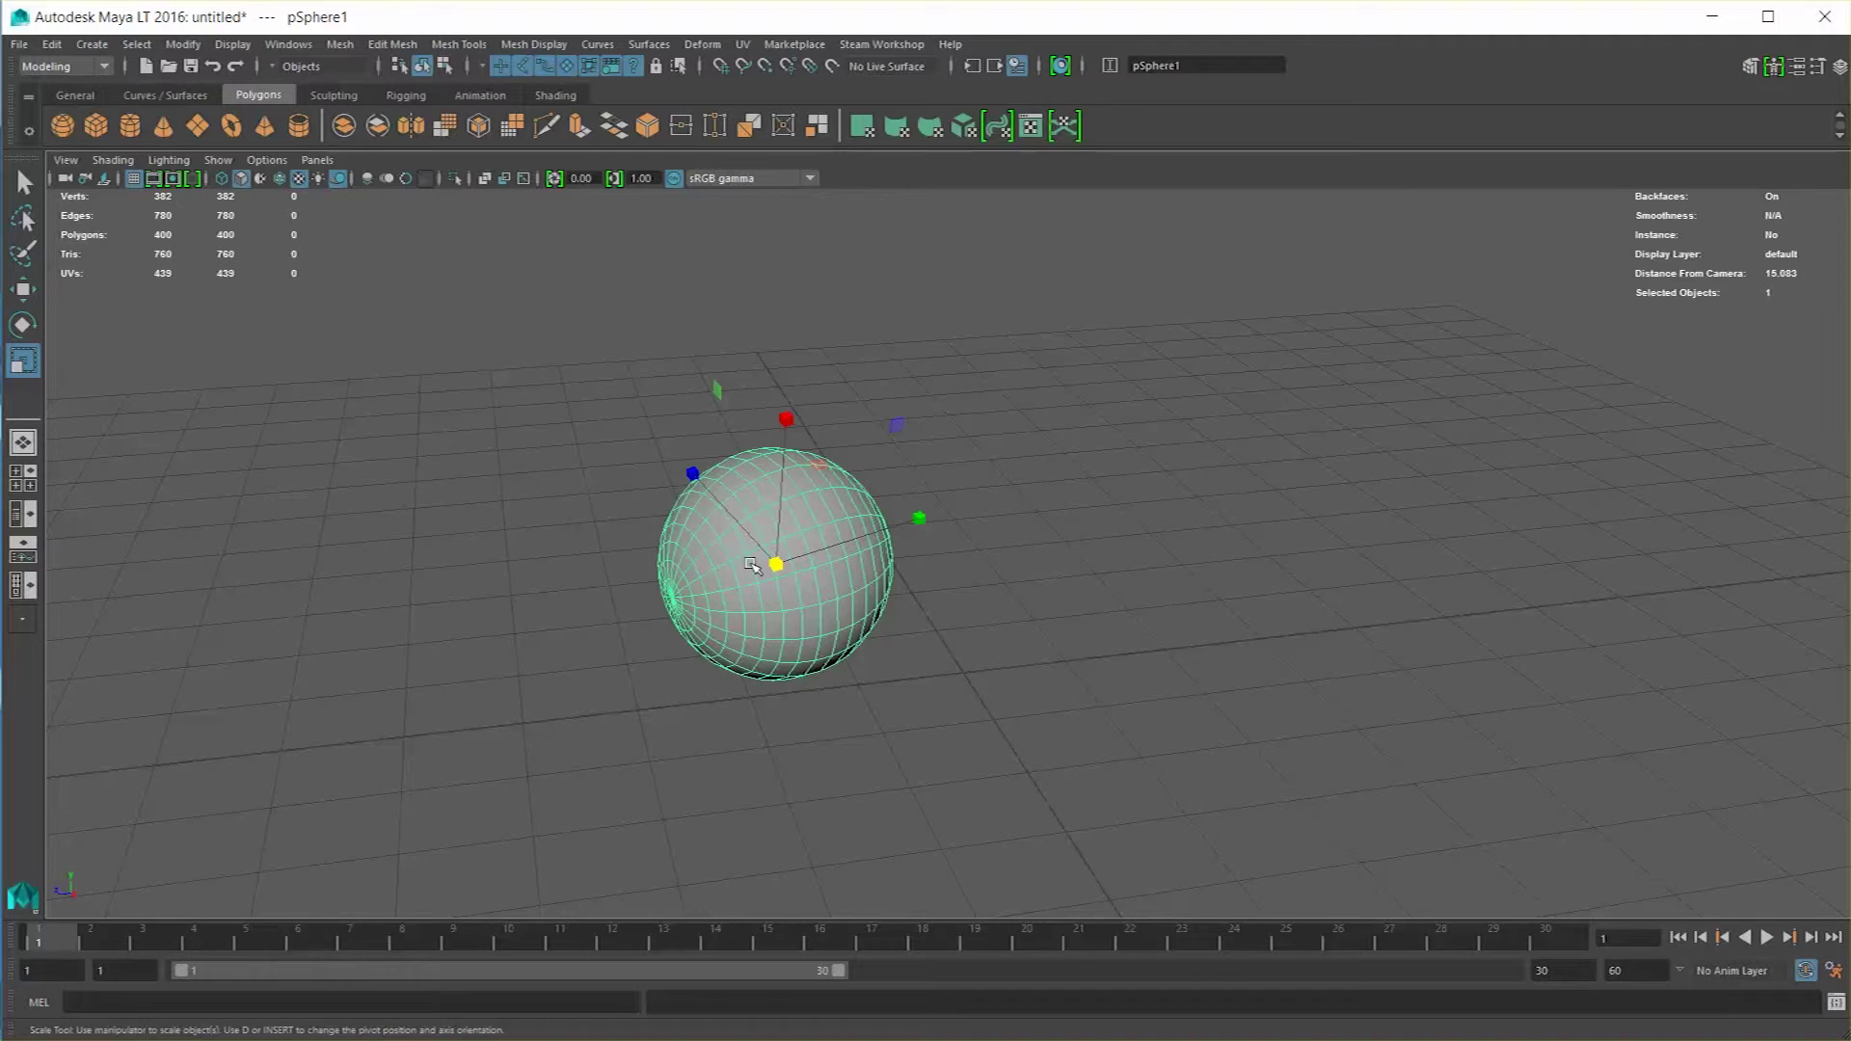
pyautogui.moveTo(777, 566); pyautogui.dragTo(784, 604)
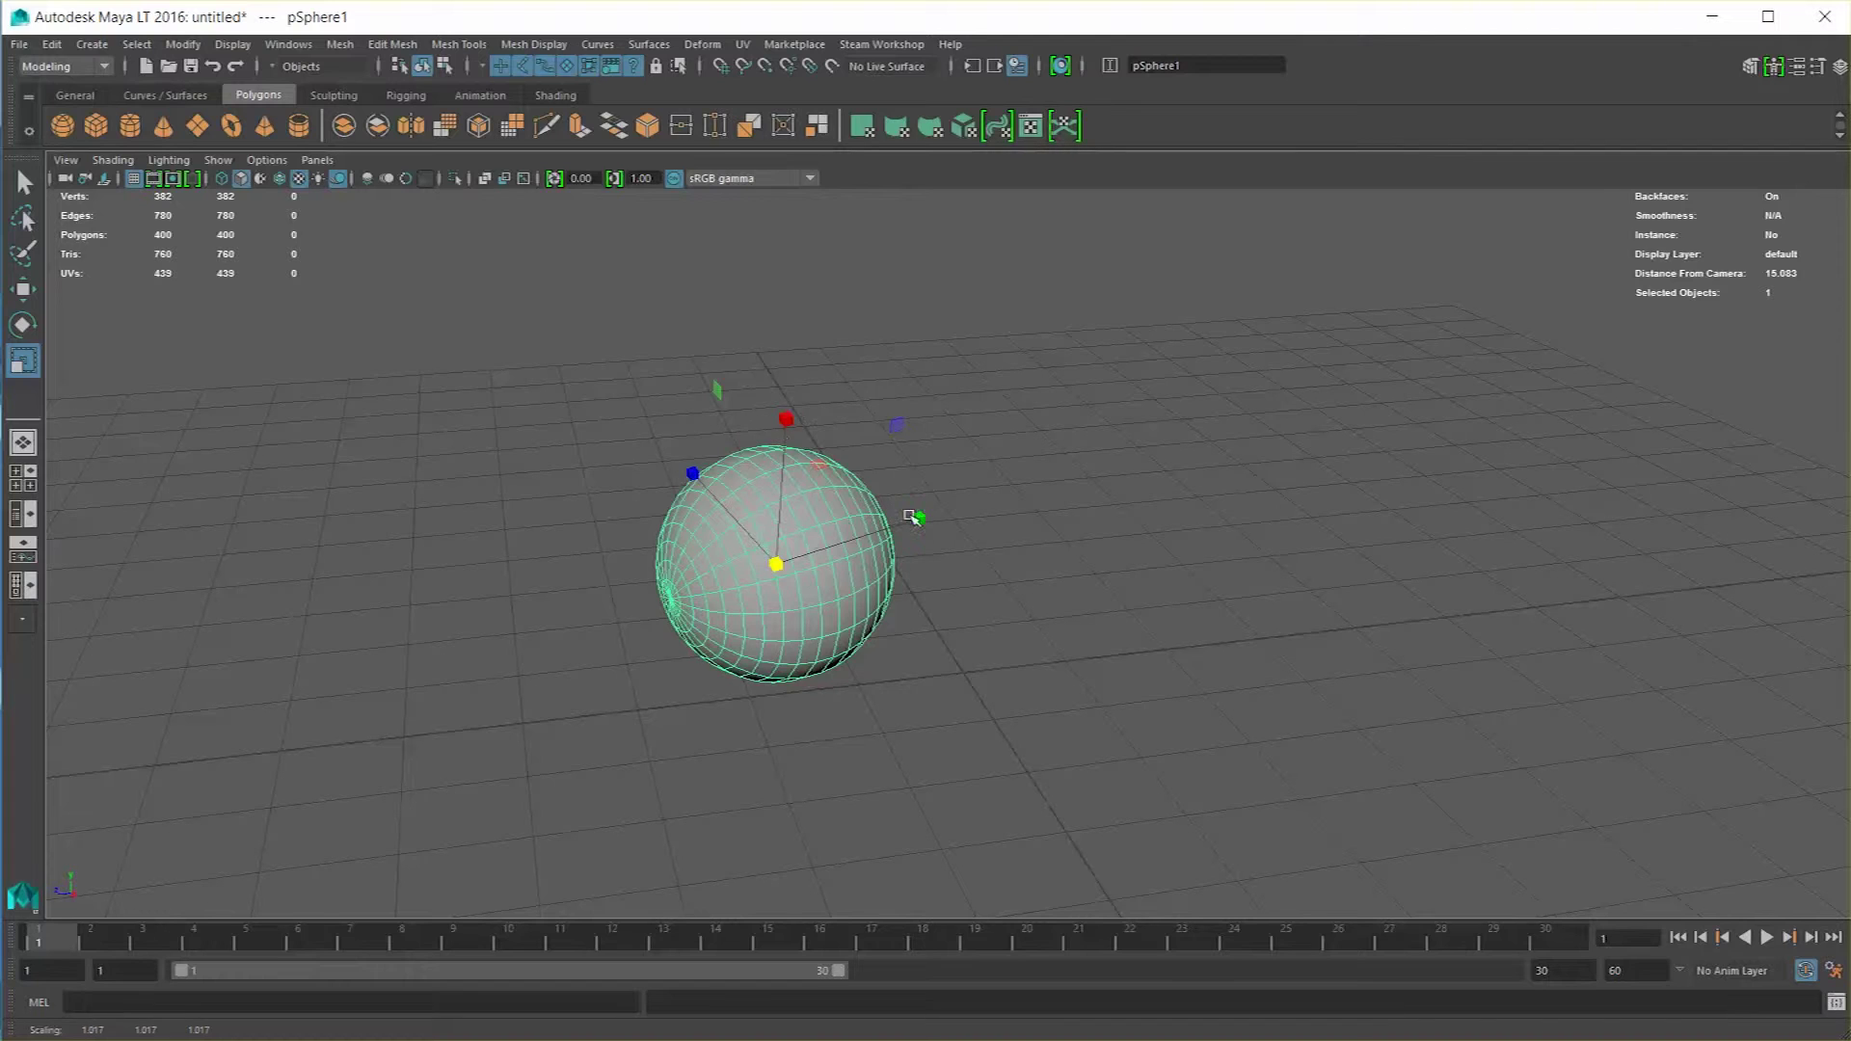
pyautogui.moveTo(921, 522); pyautogui.dragTo(1010, 494)
pyautogui.keyDown('alt'); pyautogui.moveTo(1103, 566); pyautogui.dragTo(1041, 615); pyautogui.keyUp('alt')
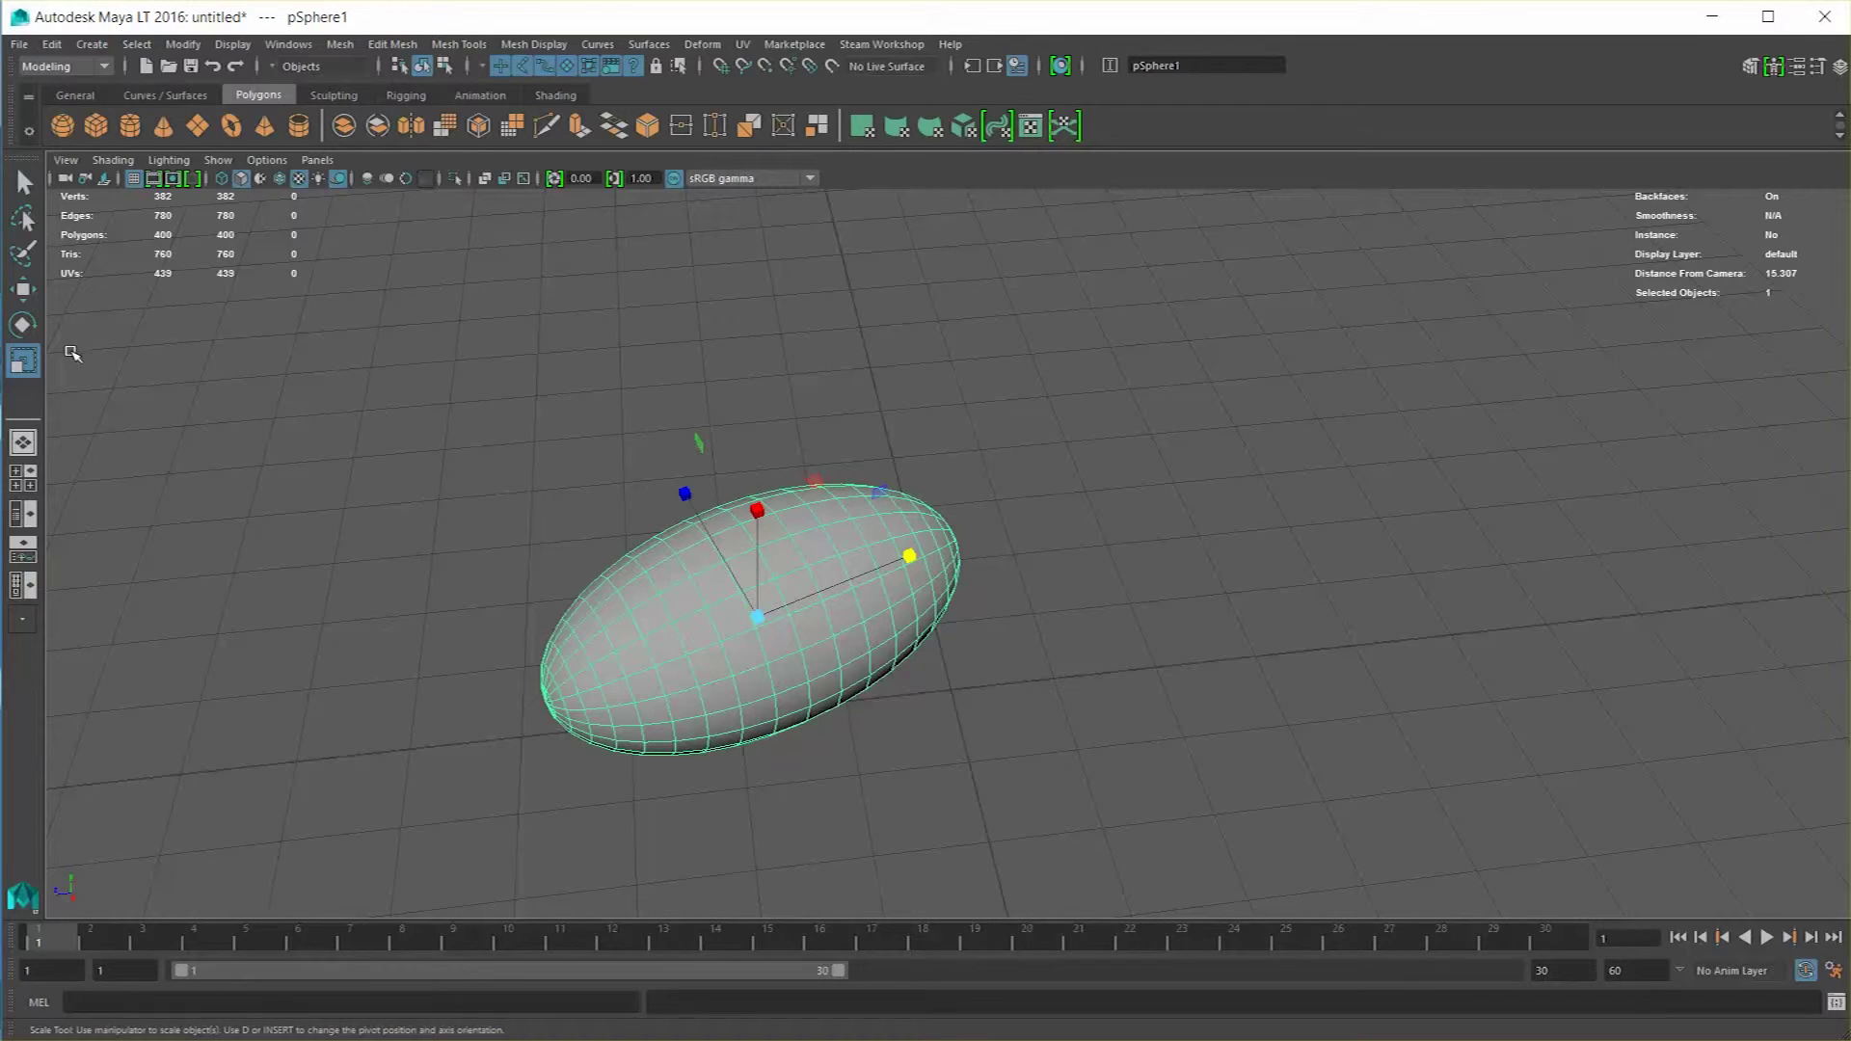
# Set the Scale tool's axis orientation to World and squash the ellipsoid along the world Z axis.
pyautogui.doubleClick(23, 364)
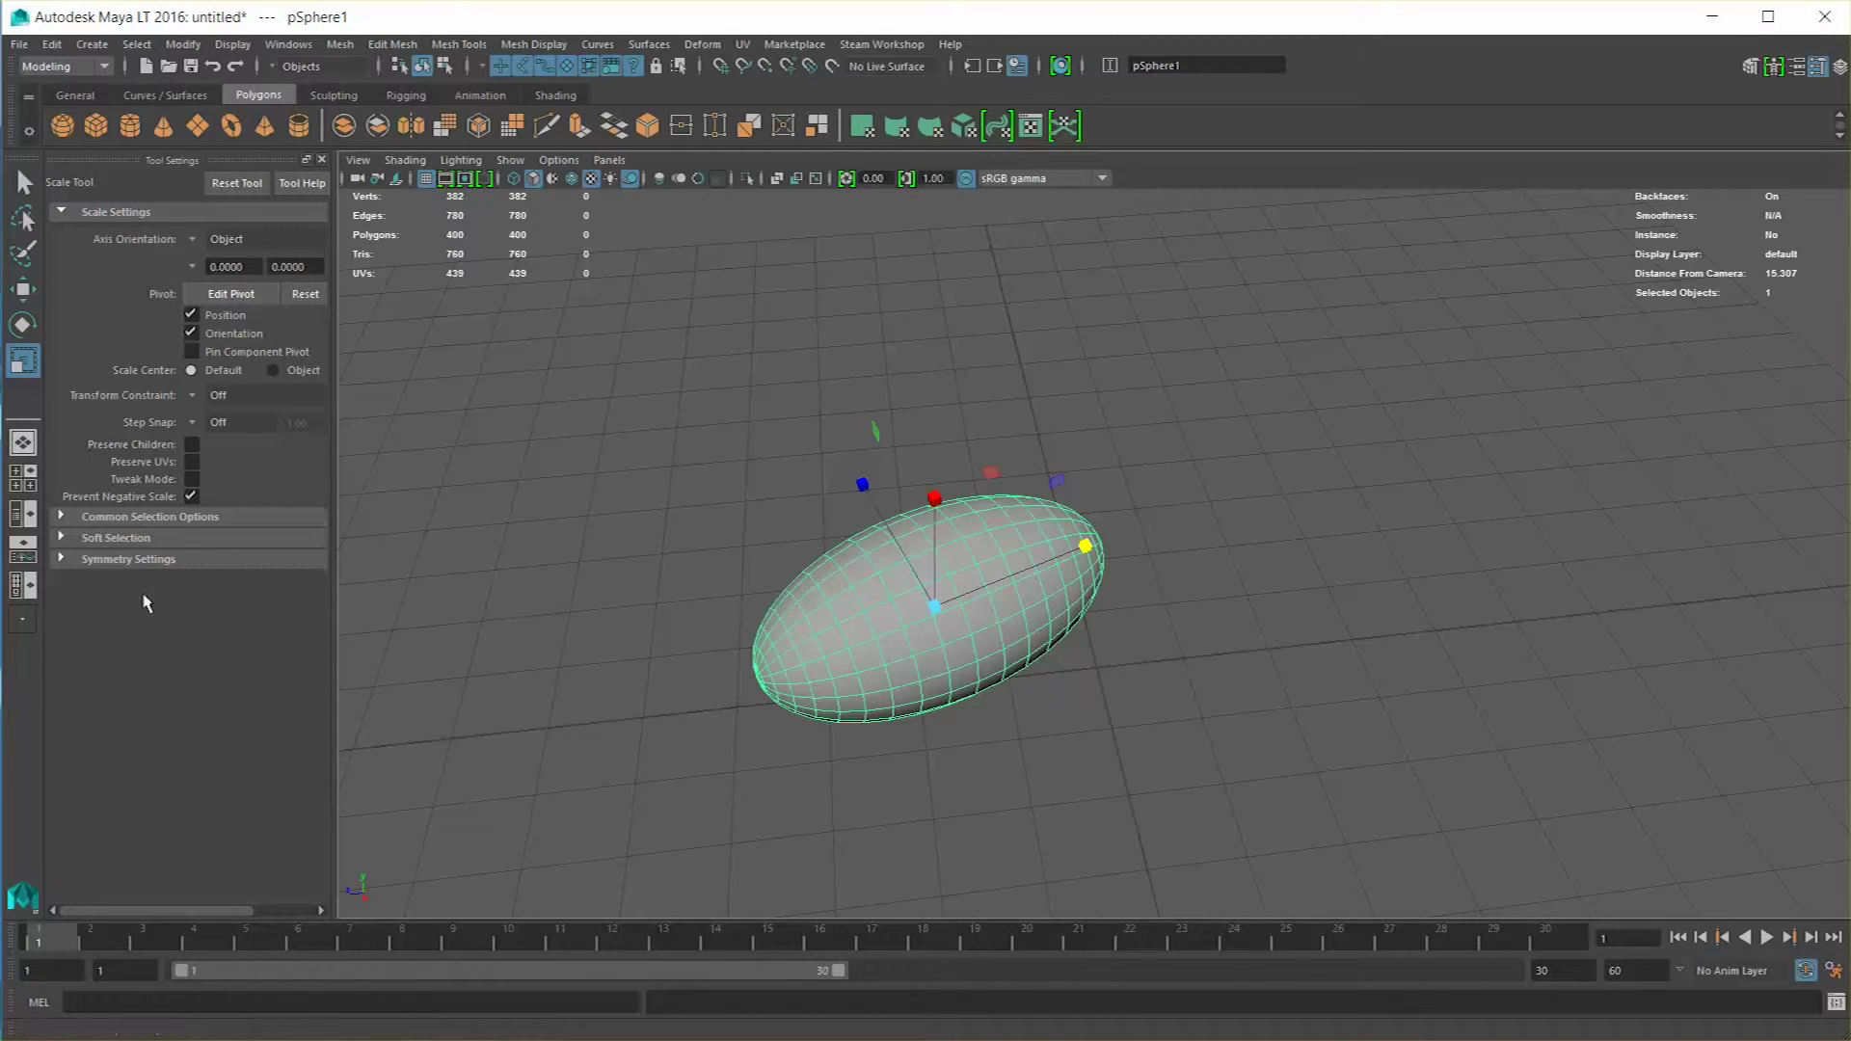
pyautogui.click(196, 242)
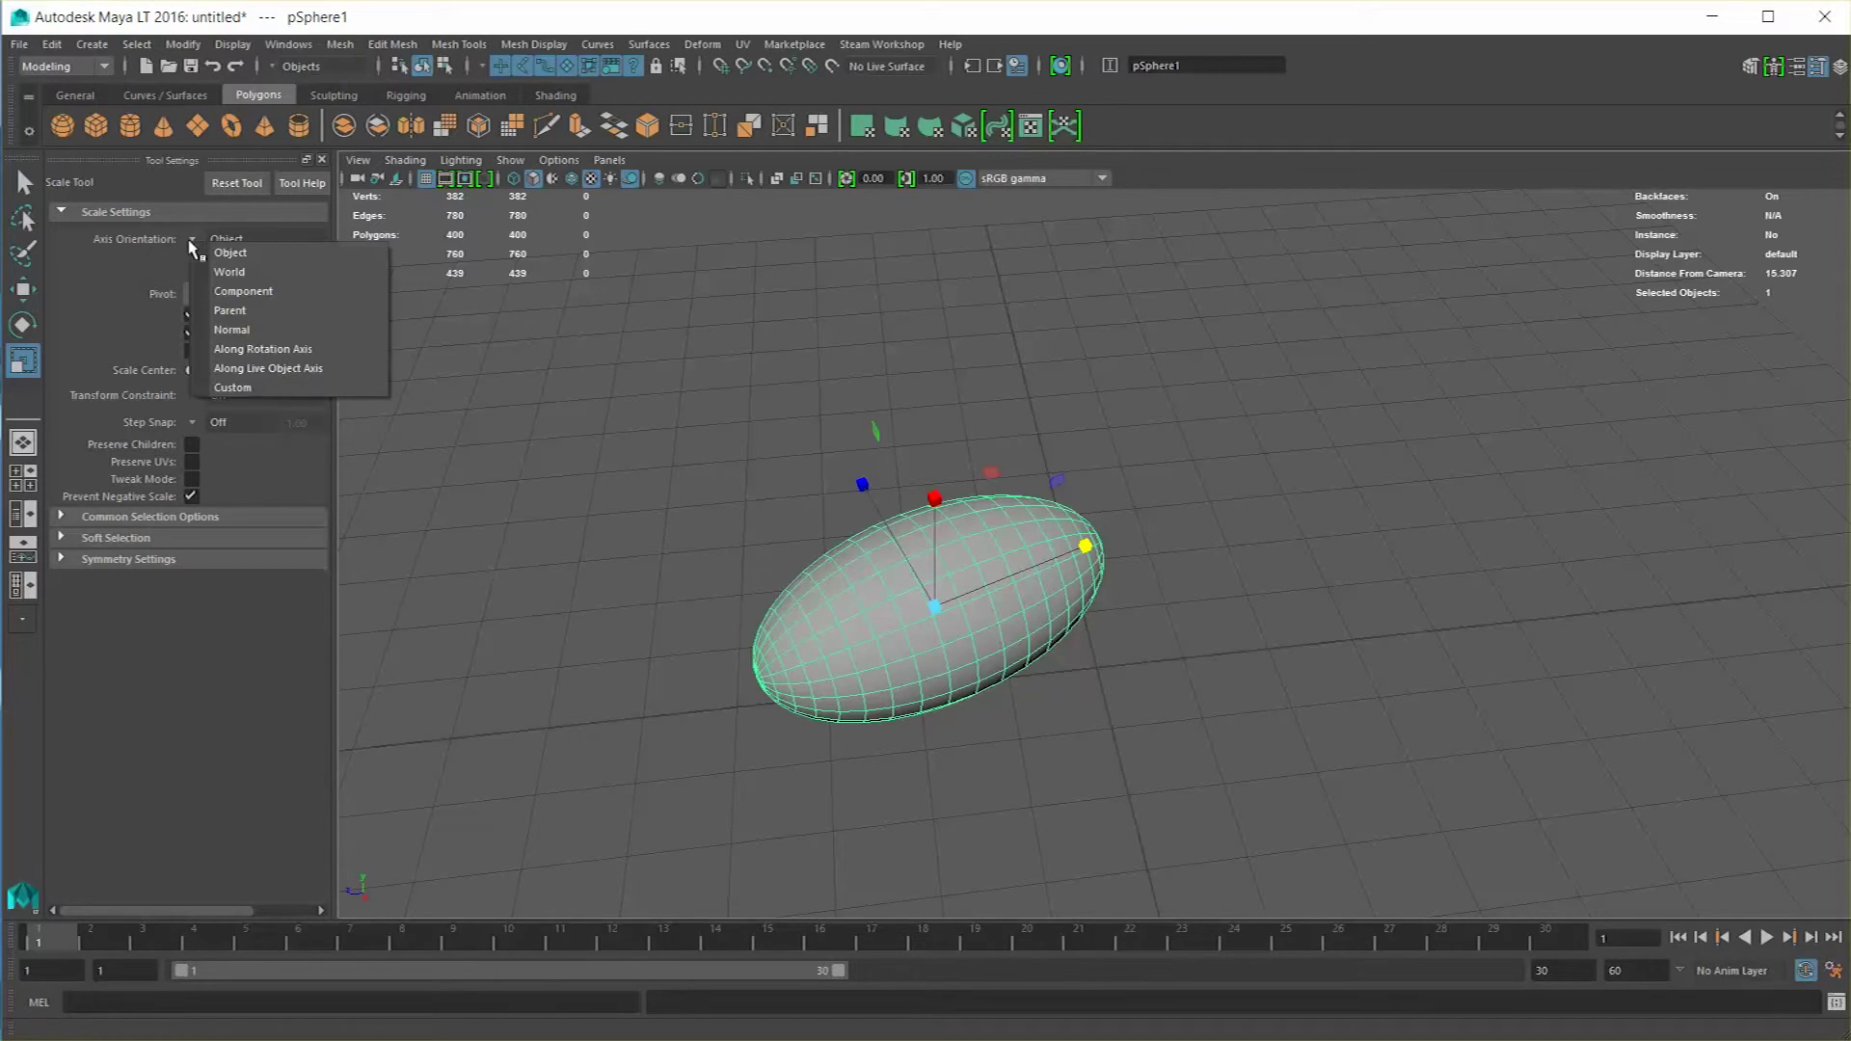
pyautogui.click(245, 275)
pyautogui.click(638, 473)
pyautogui.click(868, 613)
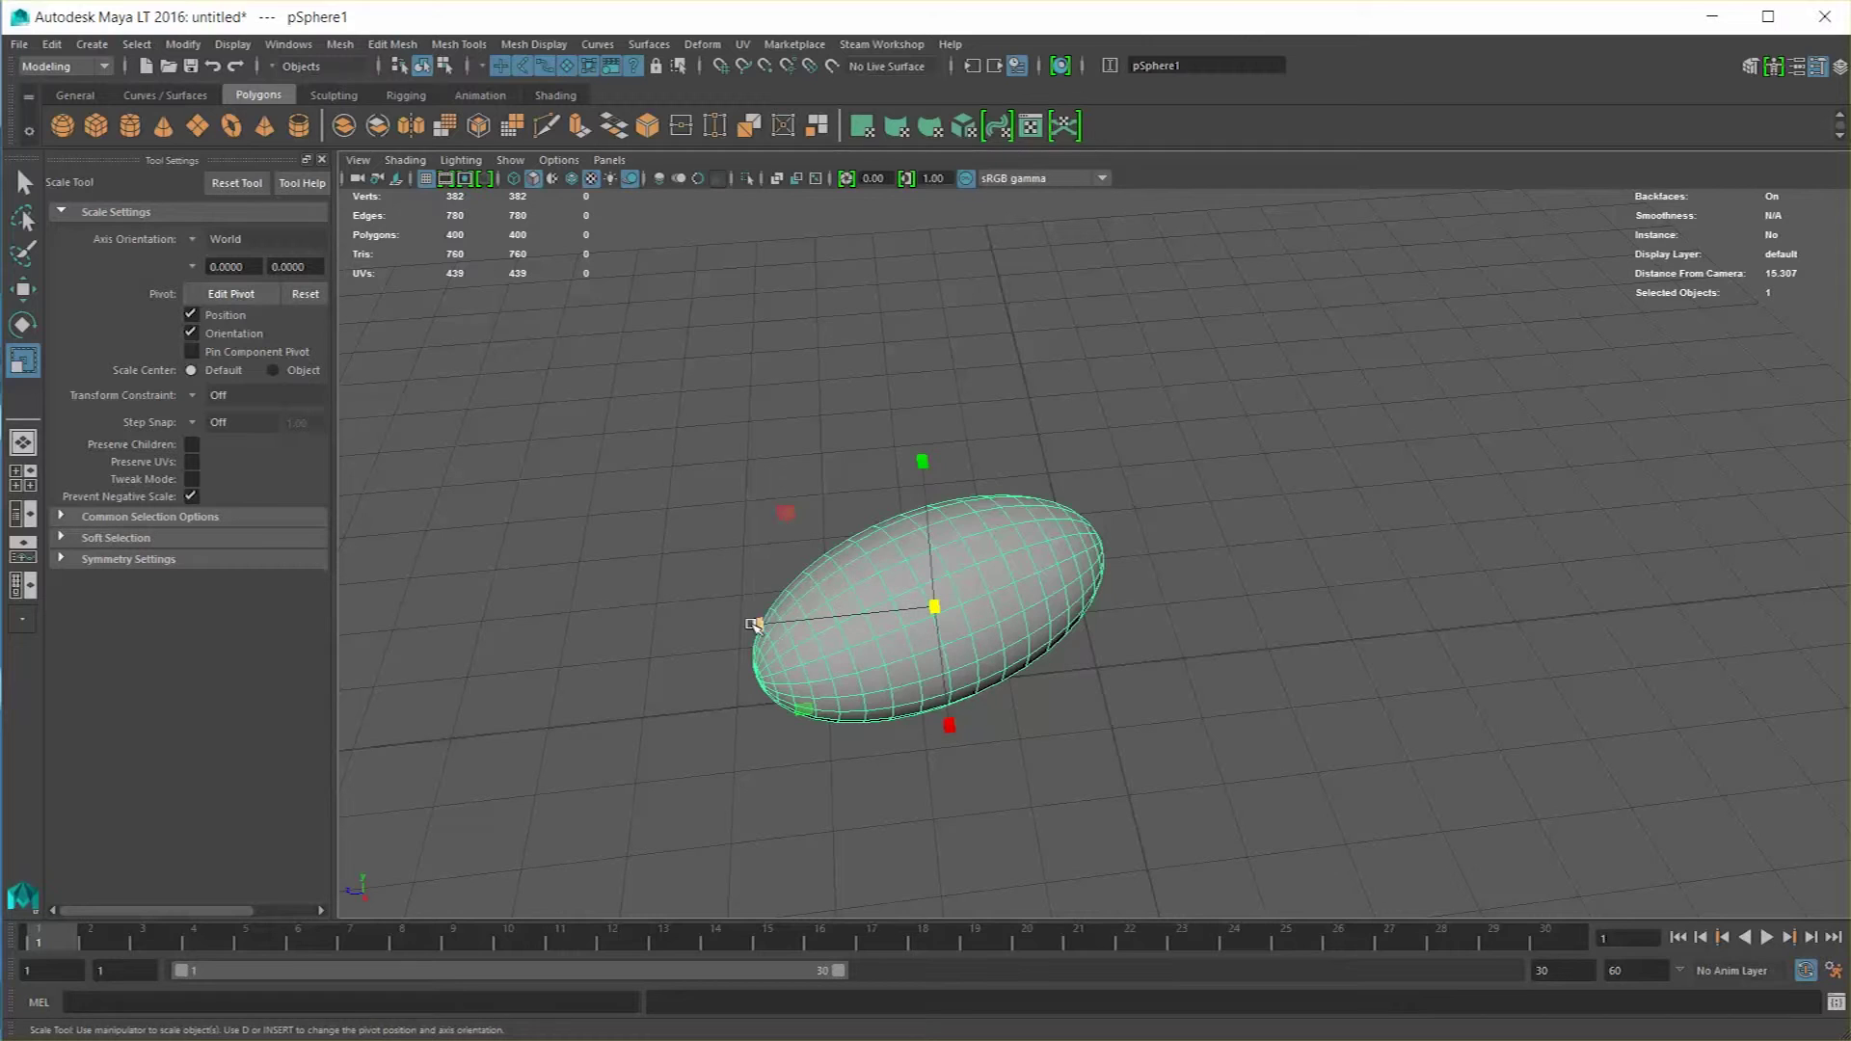
pyautogui.moveTo(758, 624); pyautogui.dragTo(819, 618)
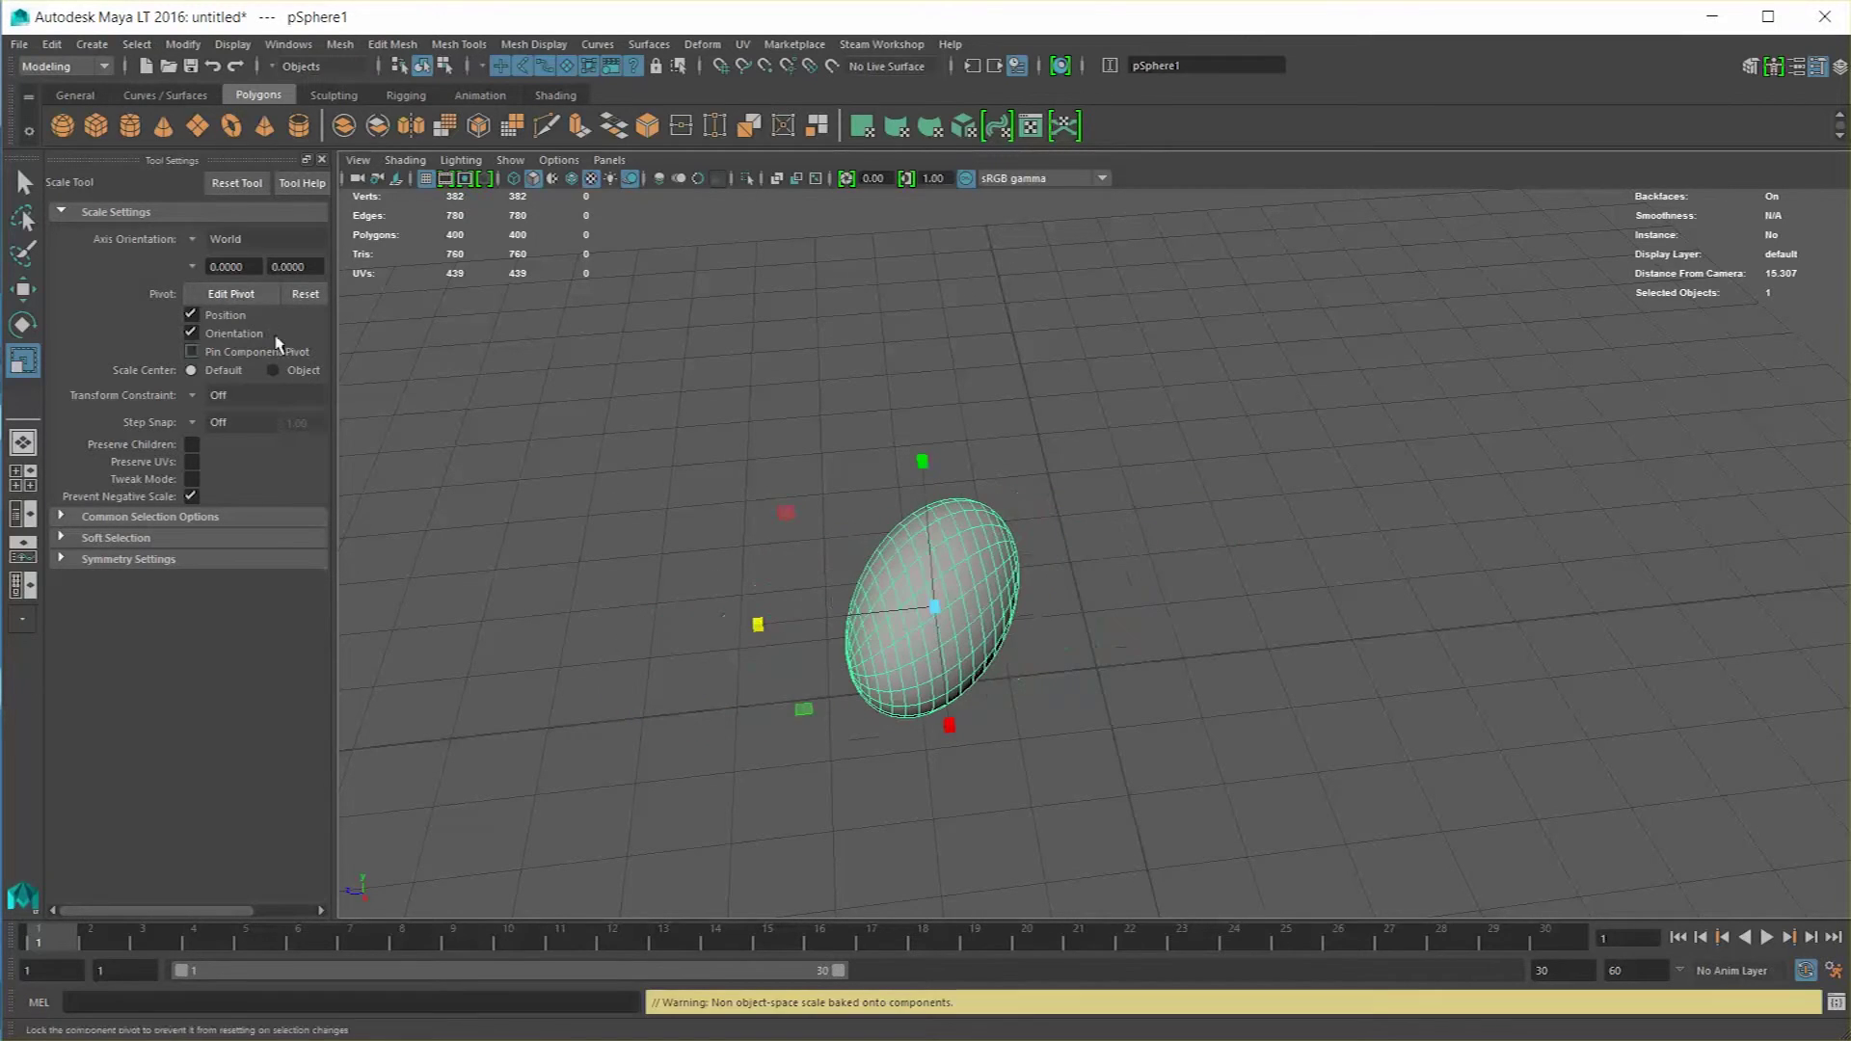
# Set the Scale tool's axis orientation to Object and enlarge the ellipsoid uniformly to about 1.787, 3.424, 1.787.
pyautogui.click(214, 241)
pyautogui.click(236, 248)
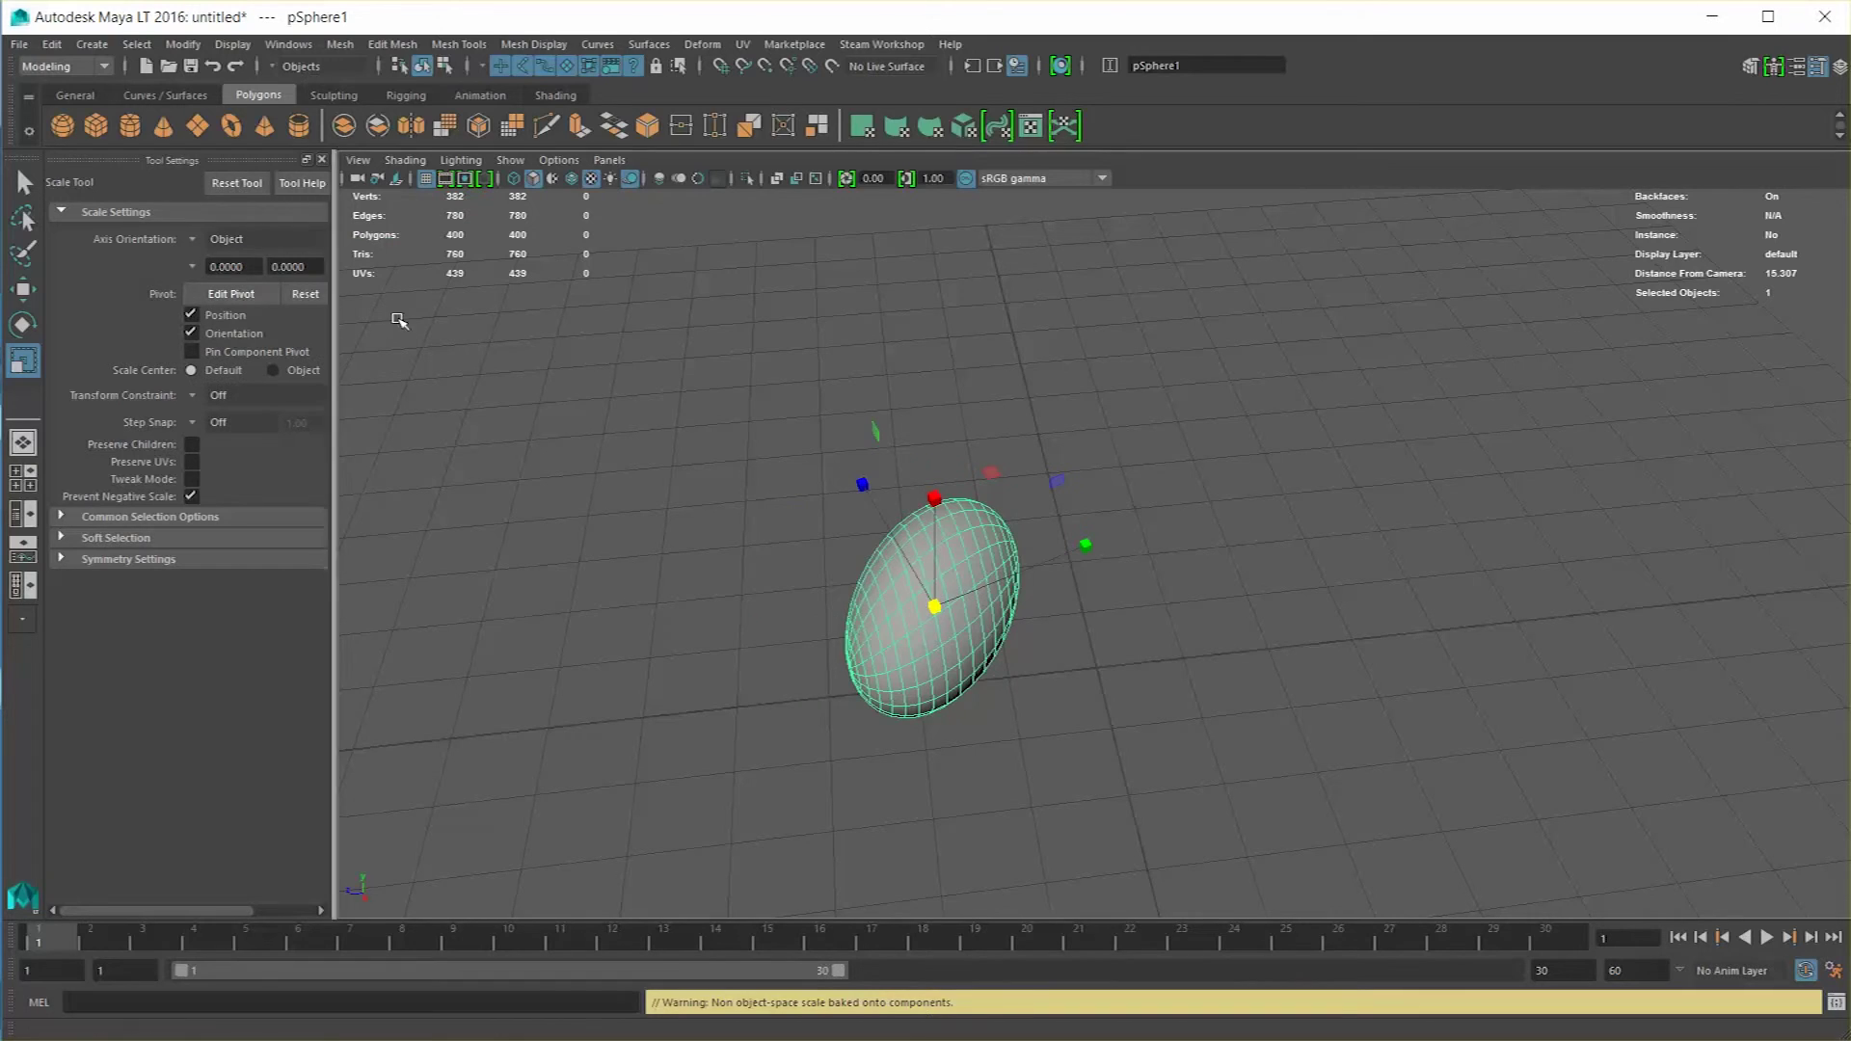
pyautogui.moveTo(935, 606); pyautogui.dragTo(1160, 526)
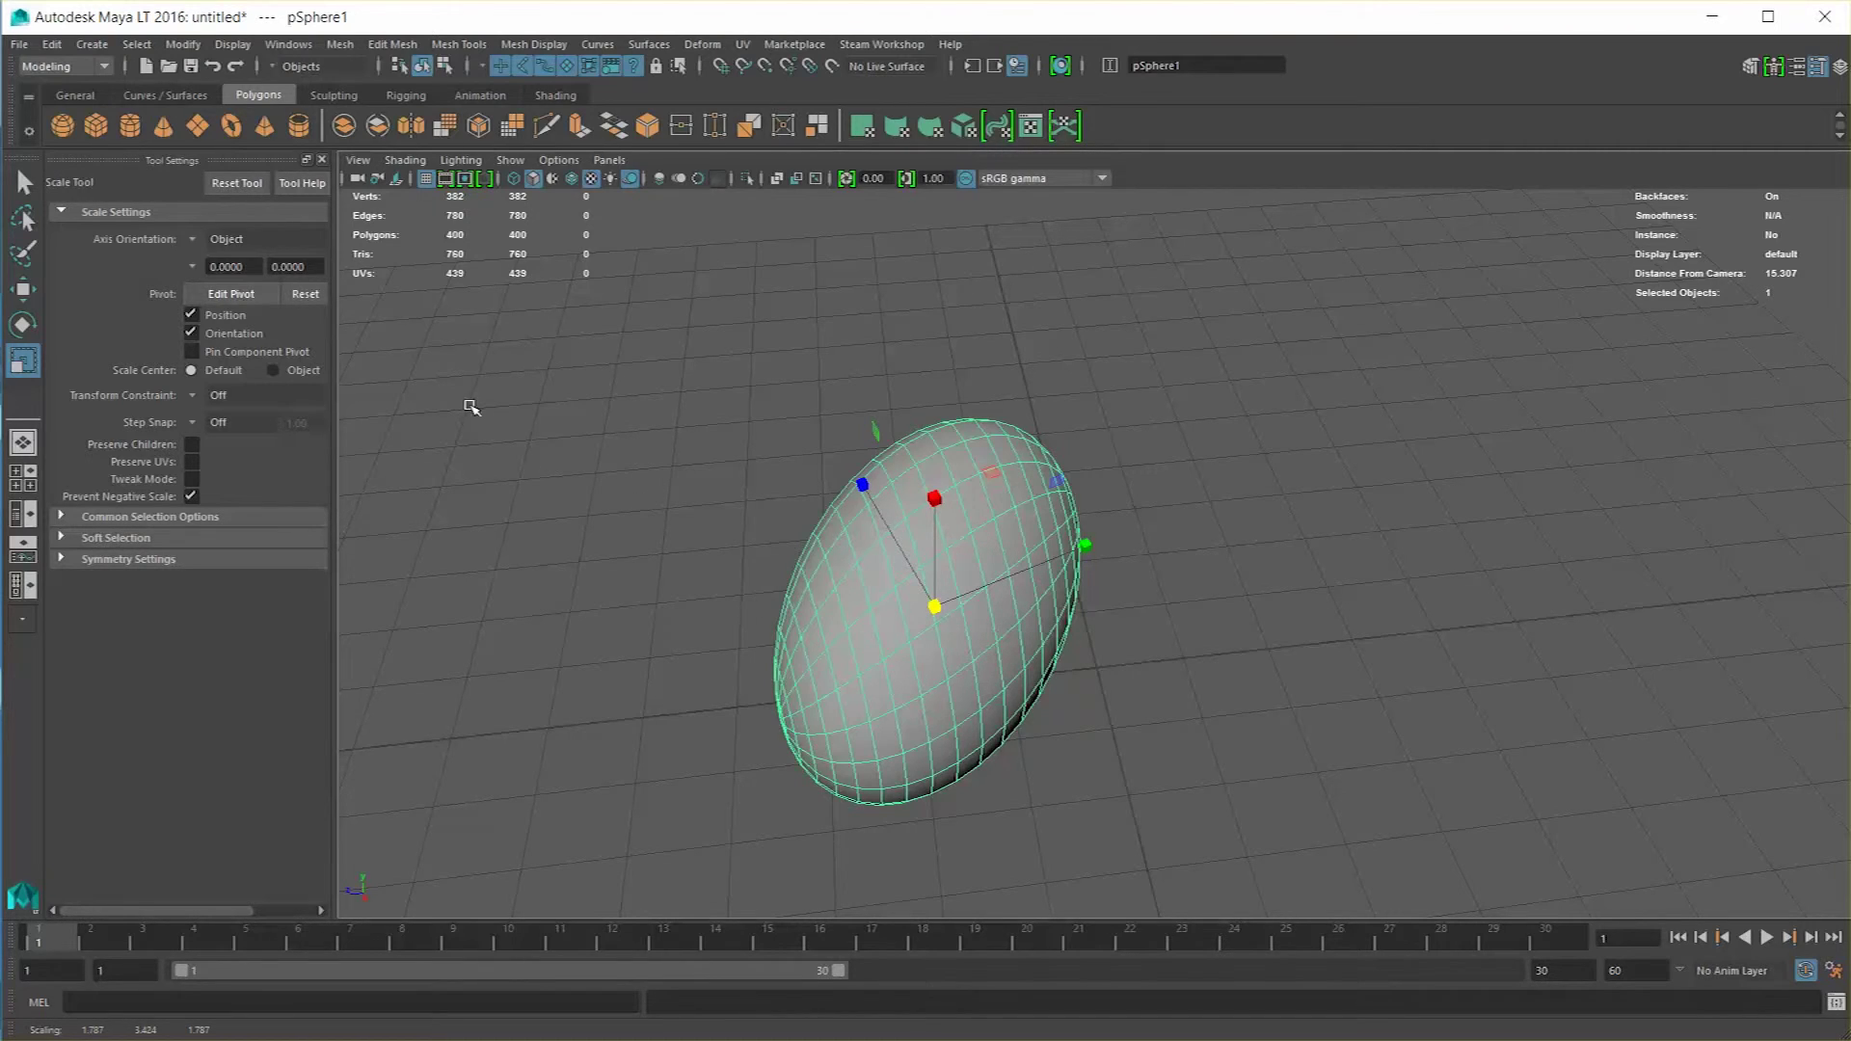
# Delete the scaled sphere and create a polygon cube at the origin.
pyautogui.press('w')
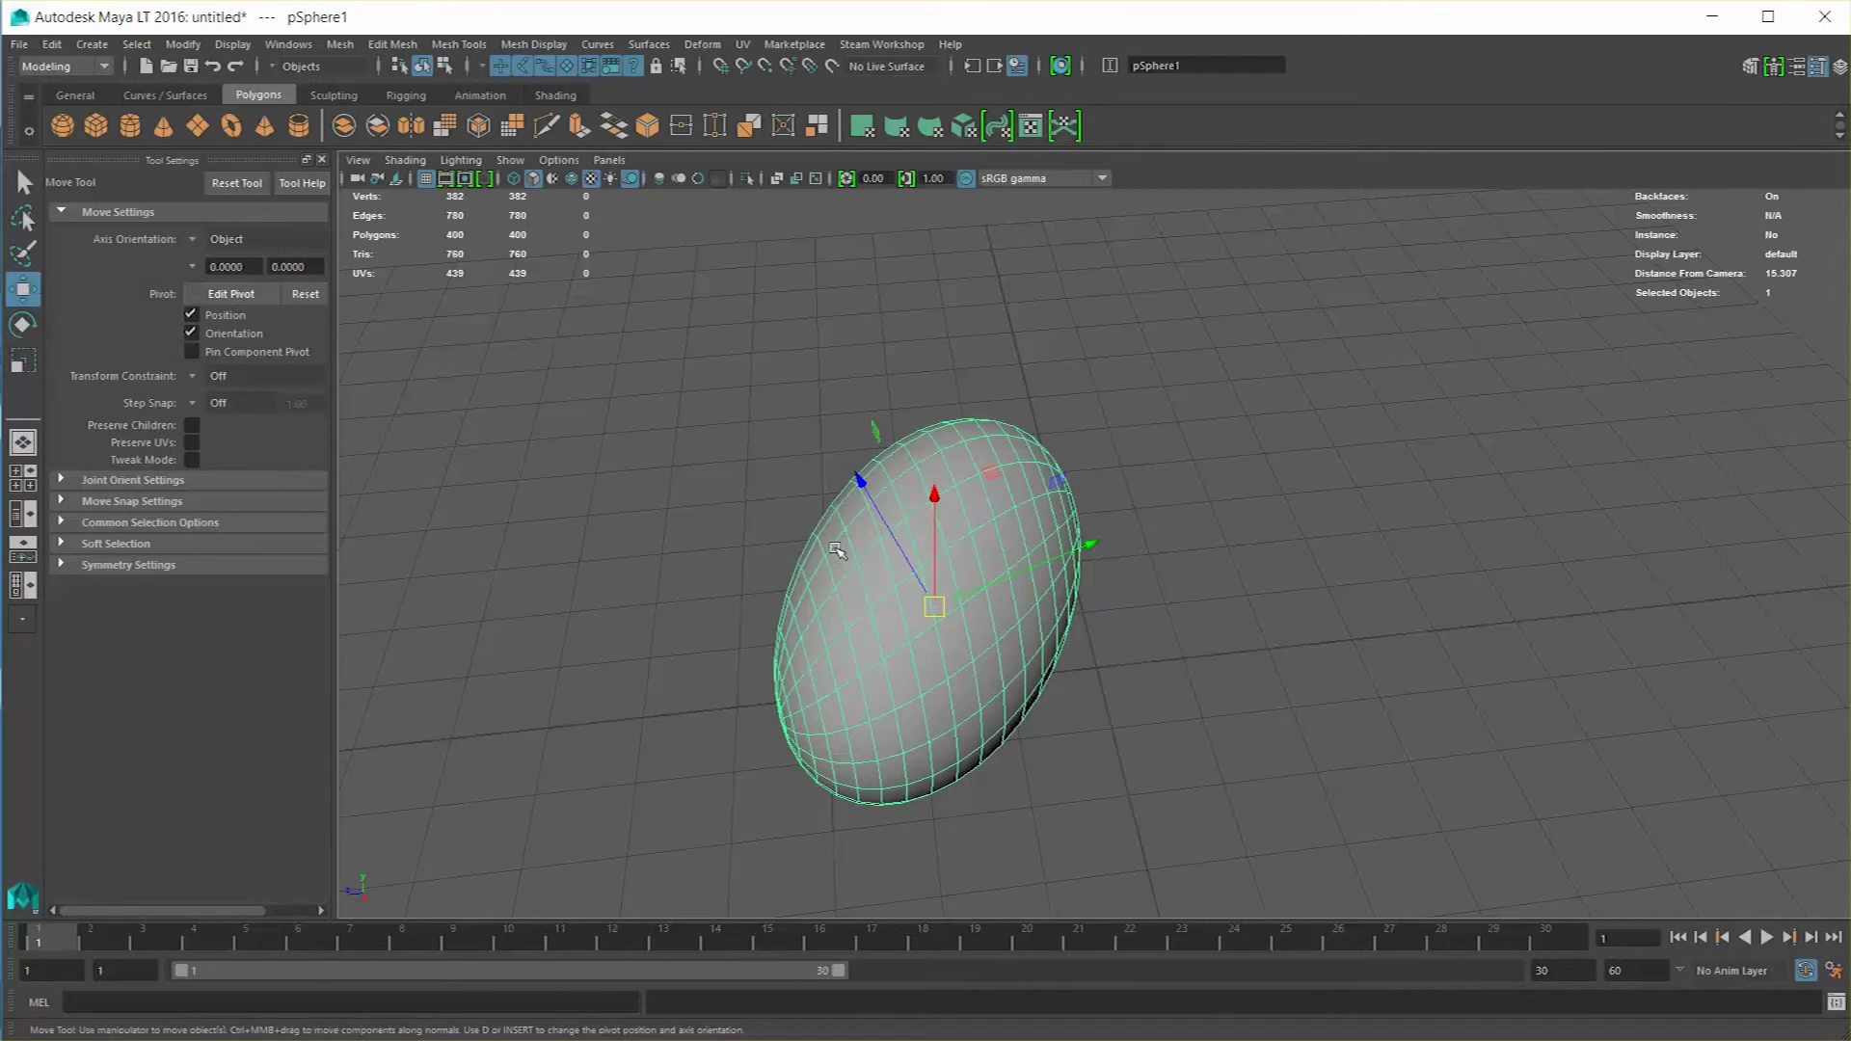
pyautogui.hotkey('ctrl', 'z')
pyautogui.press('Delete')
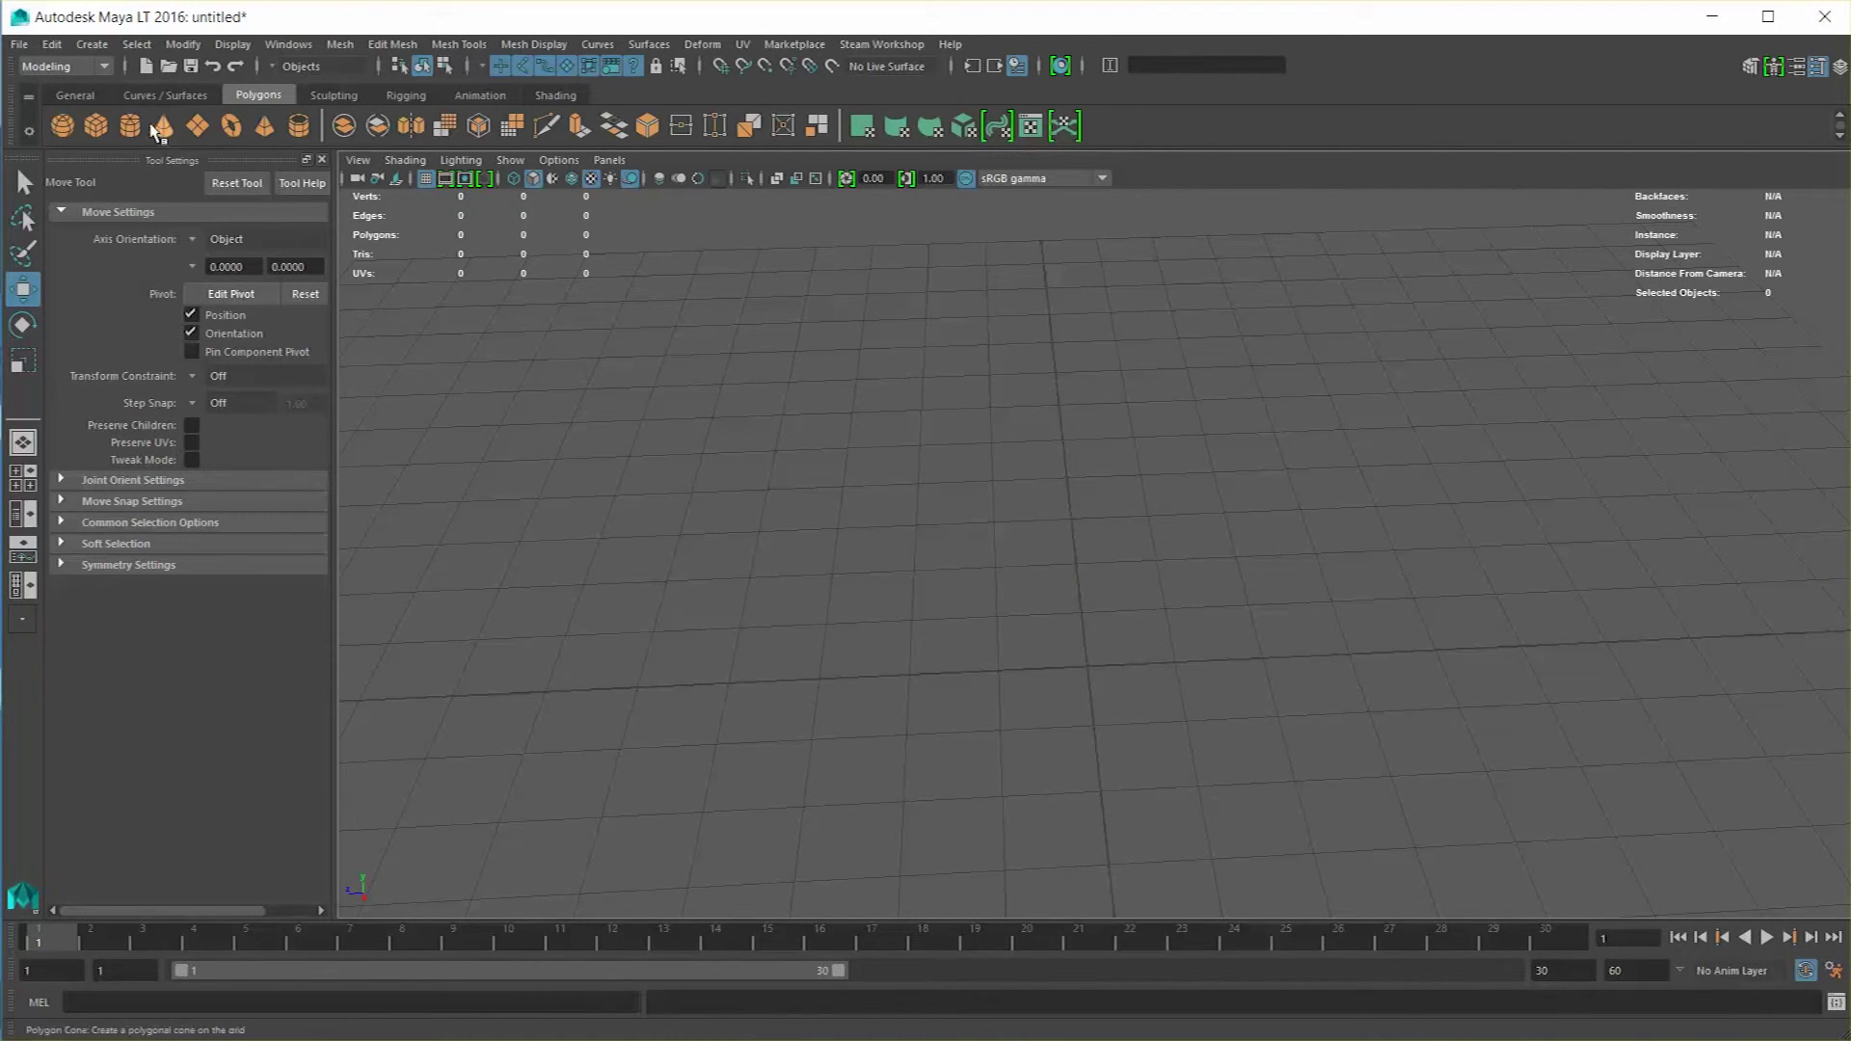
pyautogui.click(96, 125)
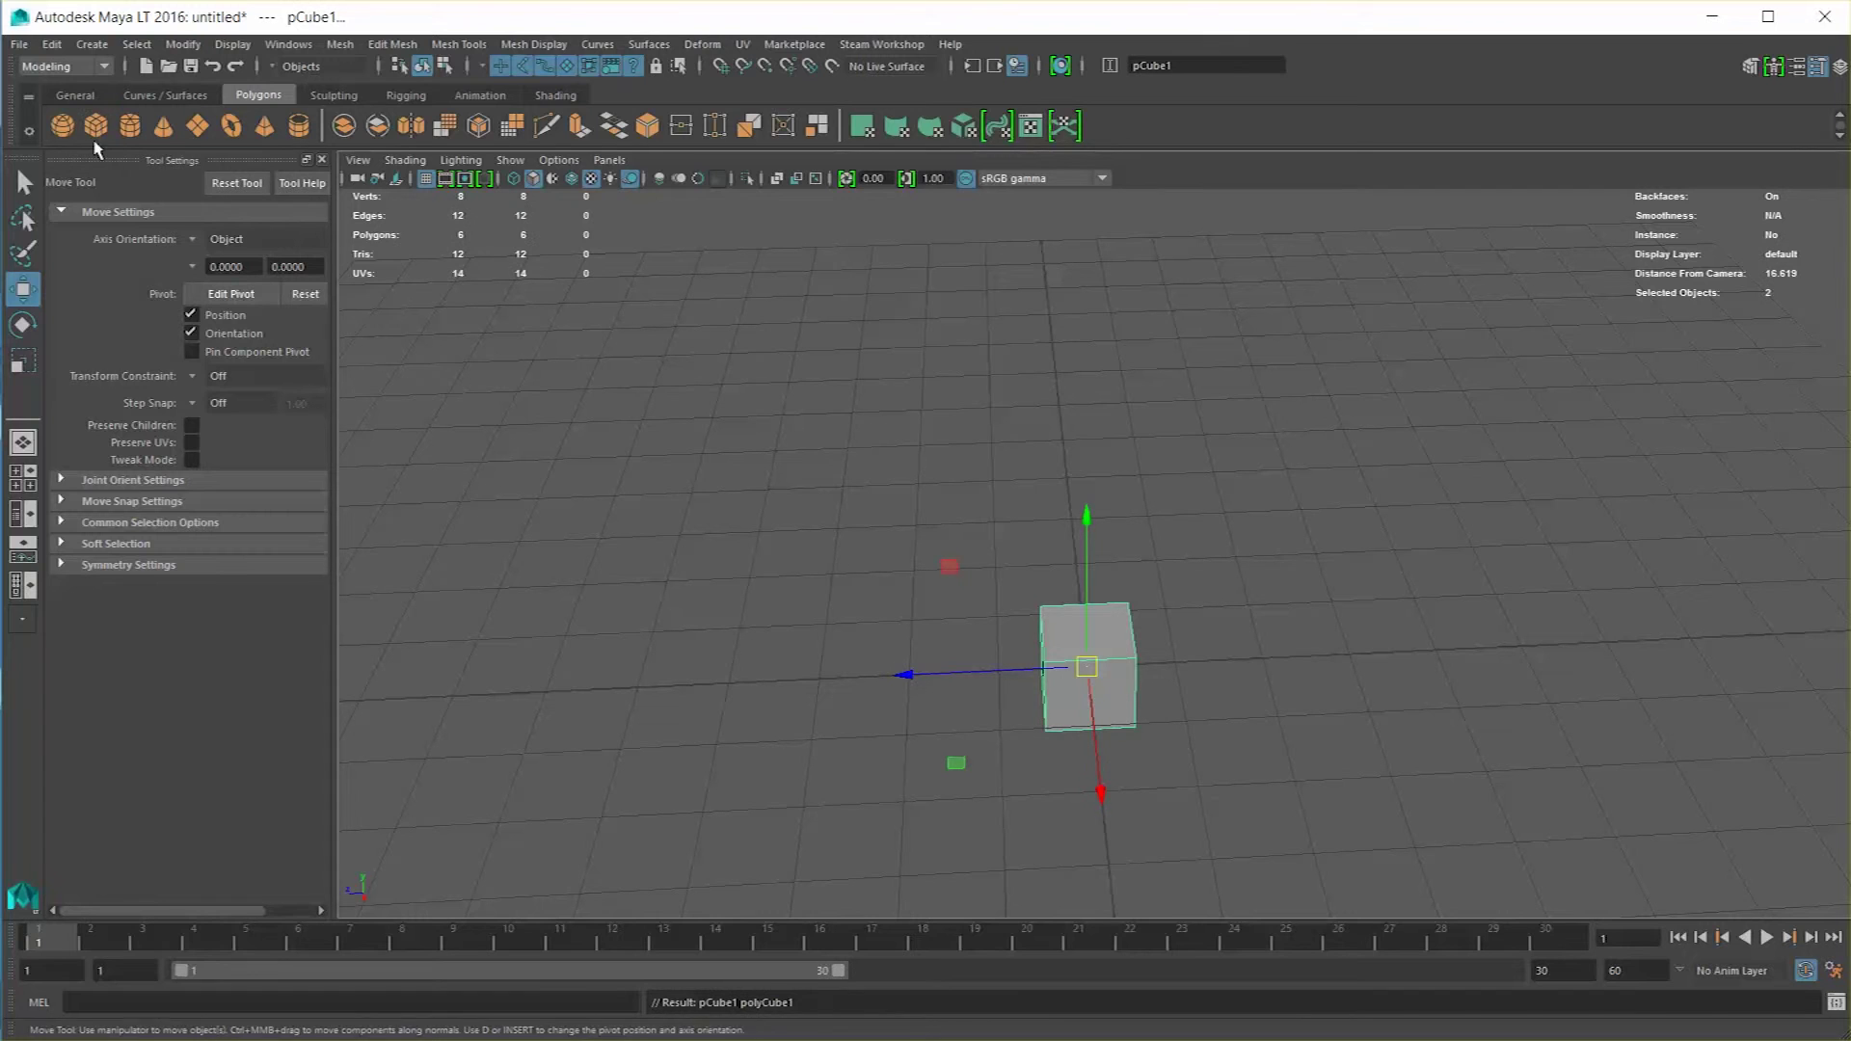
# Rotate the cube about its vertical Y axis with the Rotate tool.
pyautogui.keyDown('alt'); pyautogui.moveTo(955, 569); pyautogui.dragTo(1198, 710); pyautogui.keyUp('alt')
pyautogui.scroll(5, 896, 578)
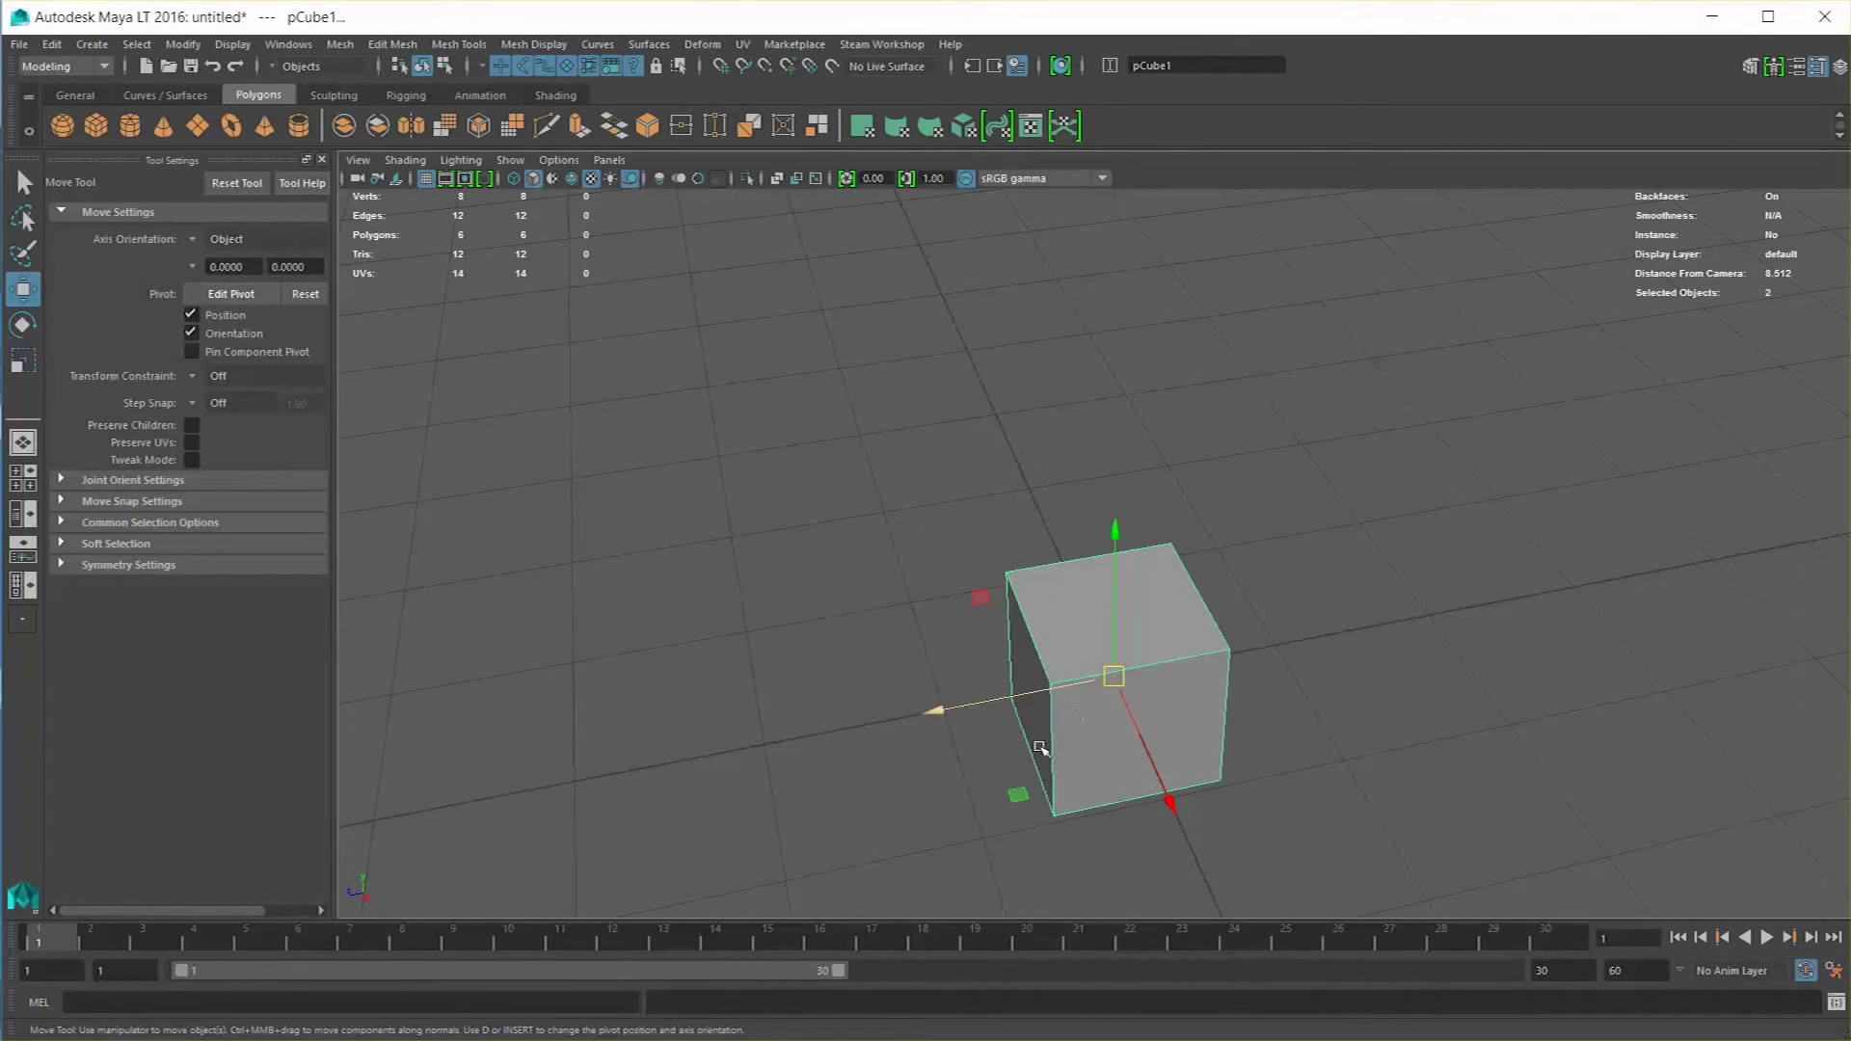
pyautogui.press('e')
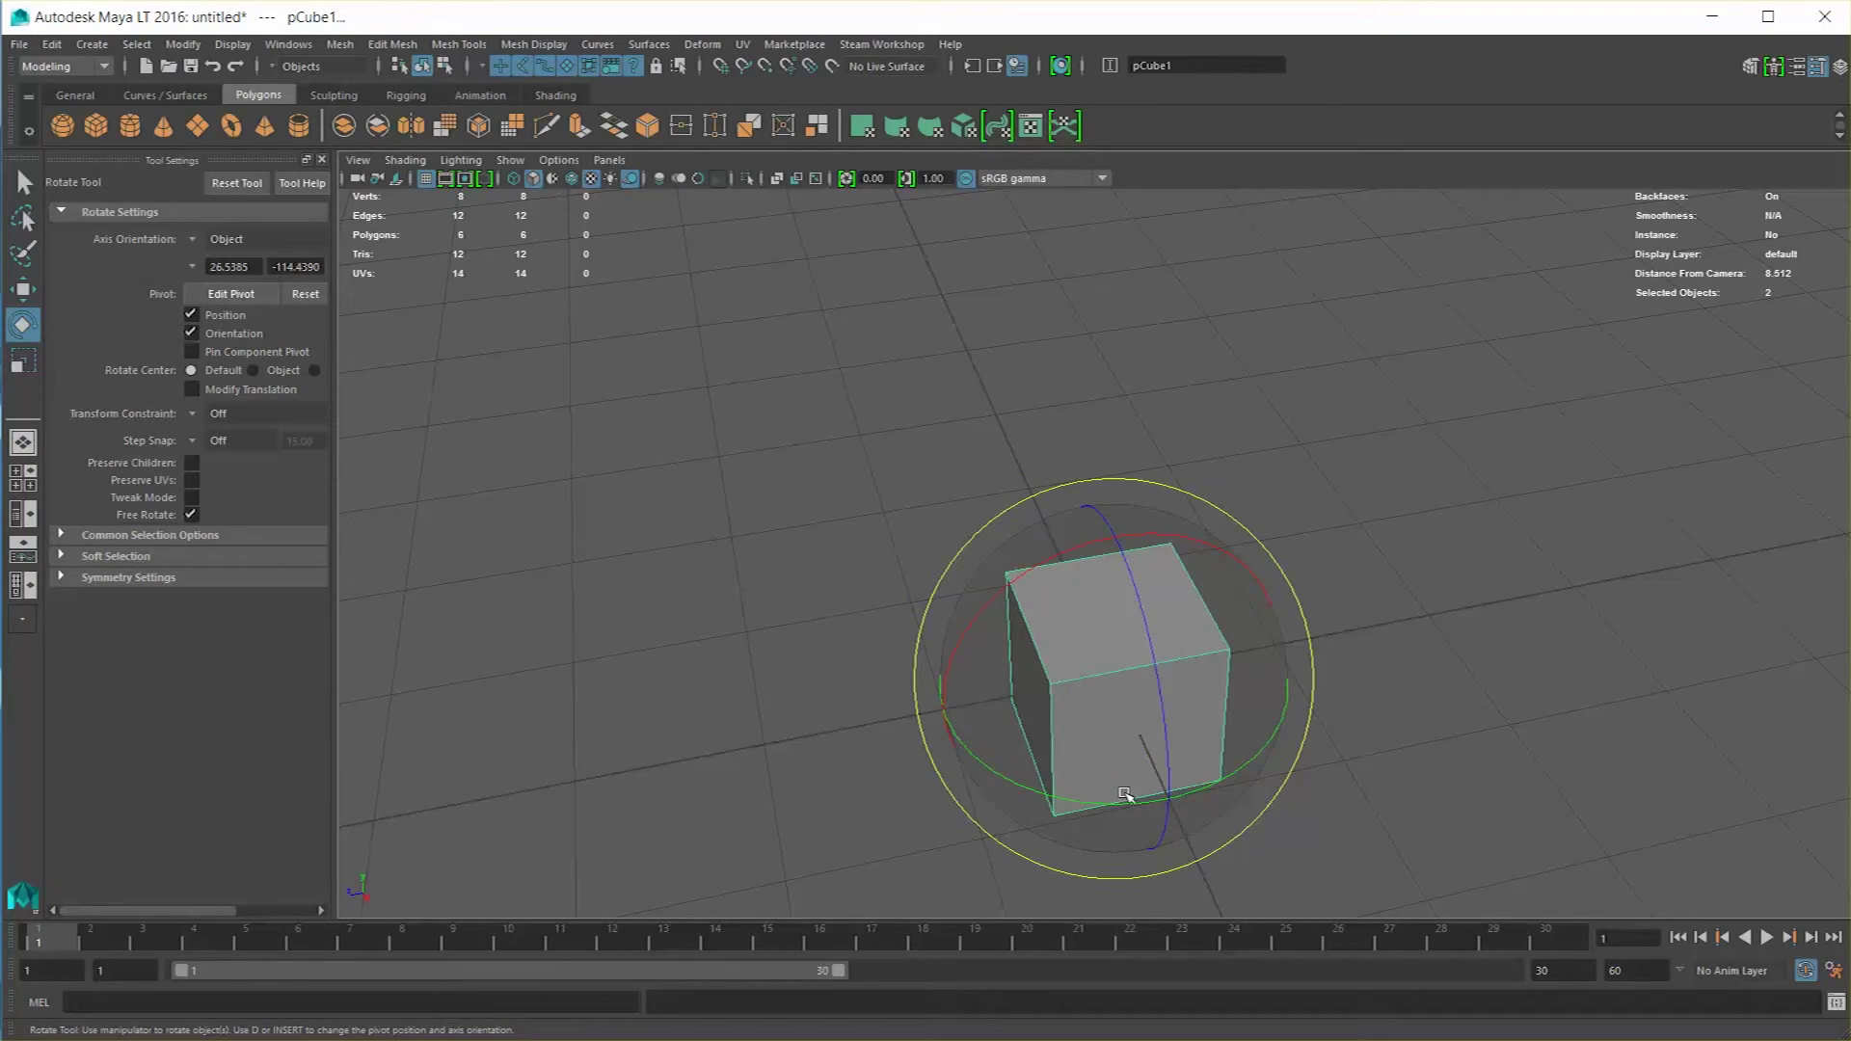
pyautogui.moveTo(1130, 802); pyautogui.dragTo(1022, 800)
# Move the cube along its own Z axis to about X -1.323, Z 0.865.
pyautogui.press('w')
pyautogui.keyDown('alt'); pyautogui.moveTo(1046, 733); pyautogui.dragTo(1266, 639); pyautogui.keyUp('alt')
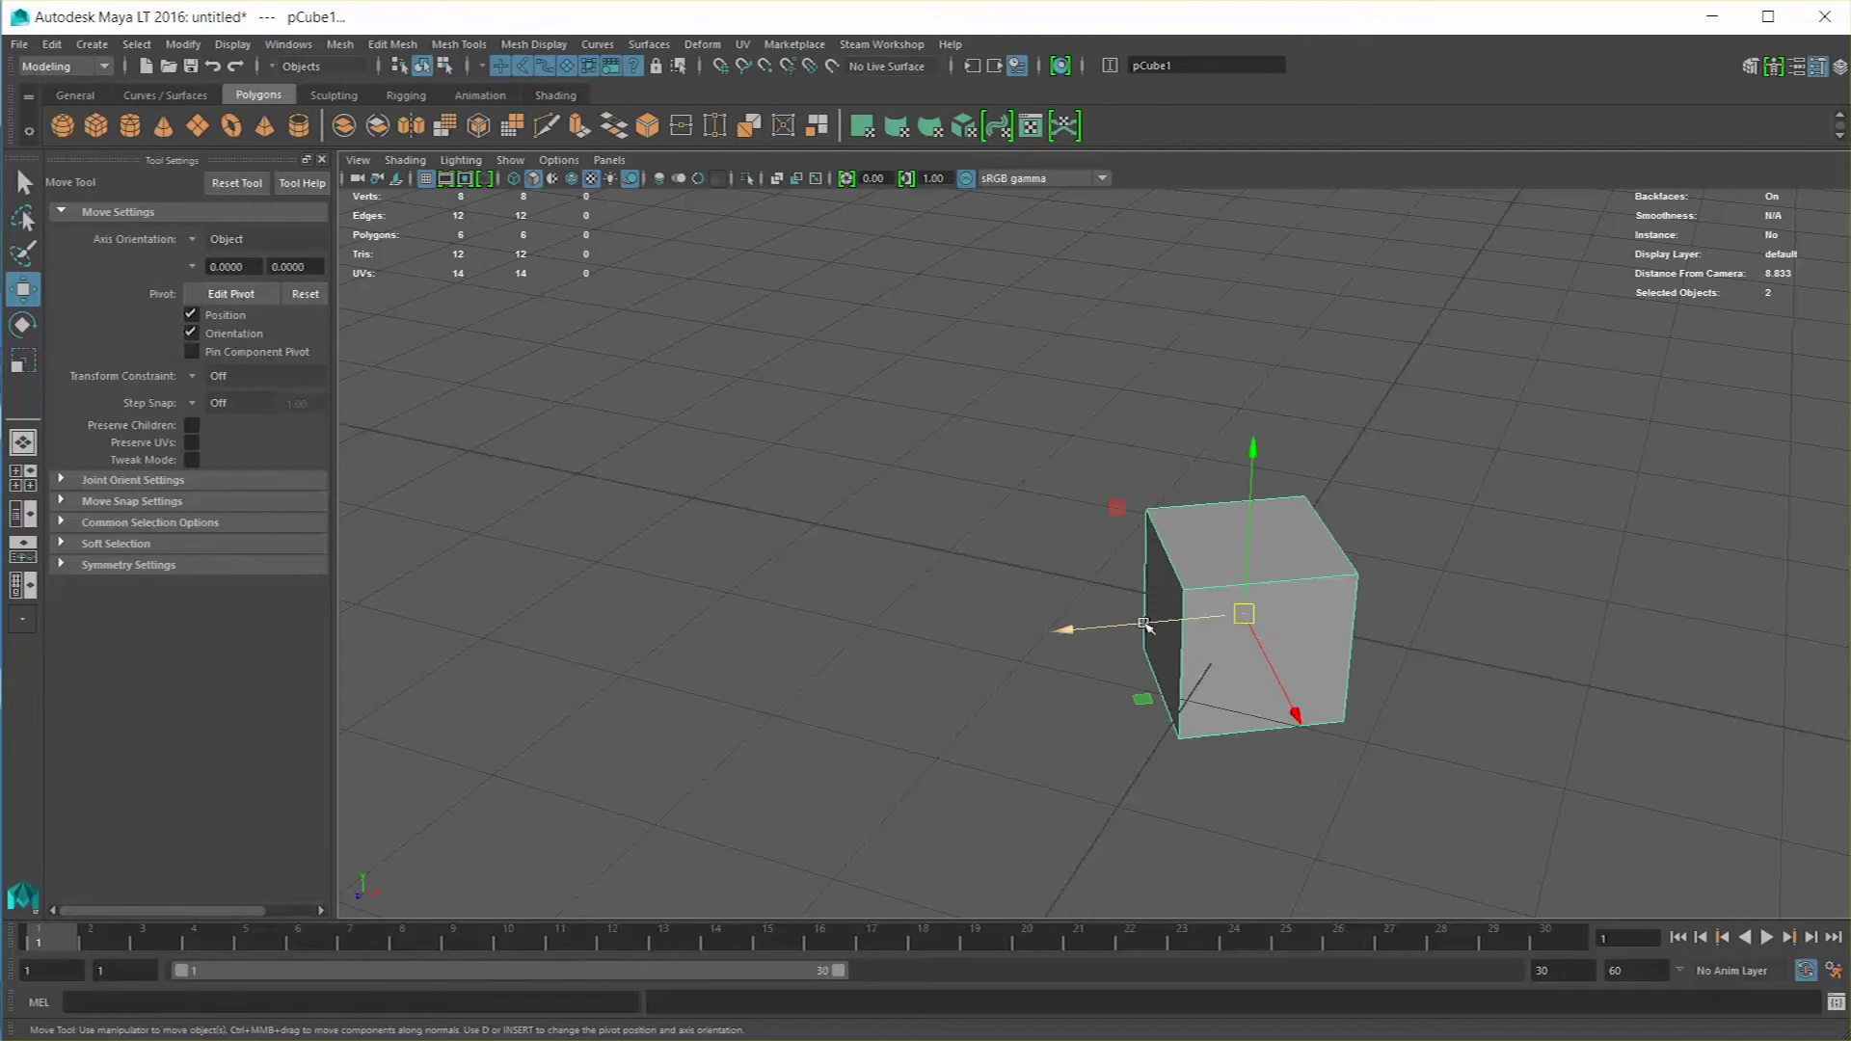
pyautogui.keyDown('alt'); pyautogui.moveTo(1320, 546); pyautogui.dragTo(1114, 581); pyautogui.keyUp('alt')
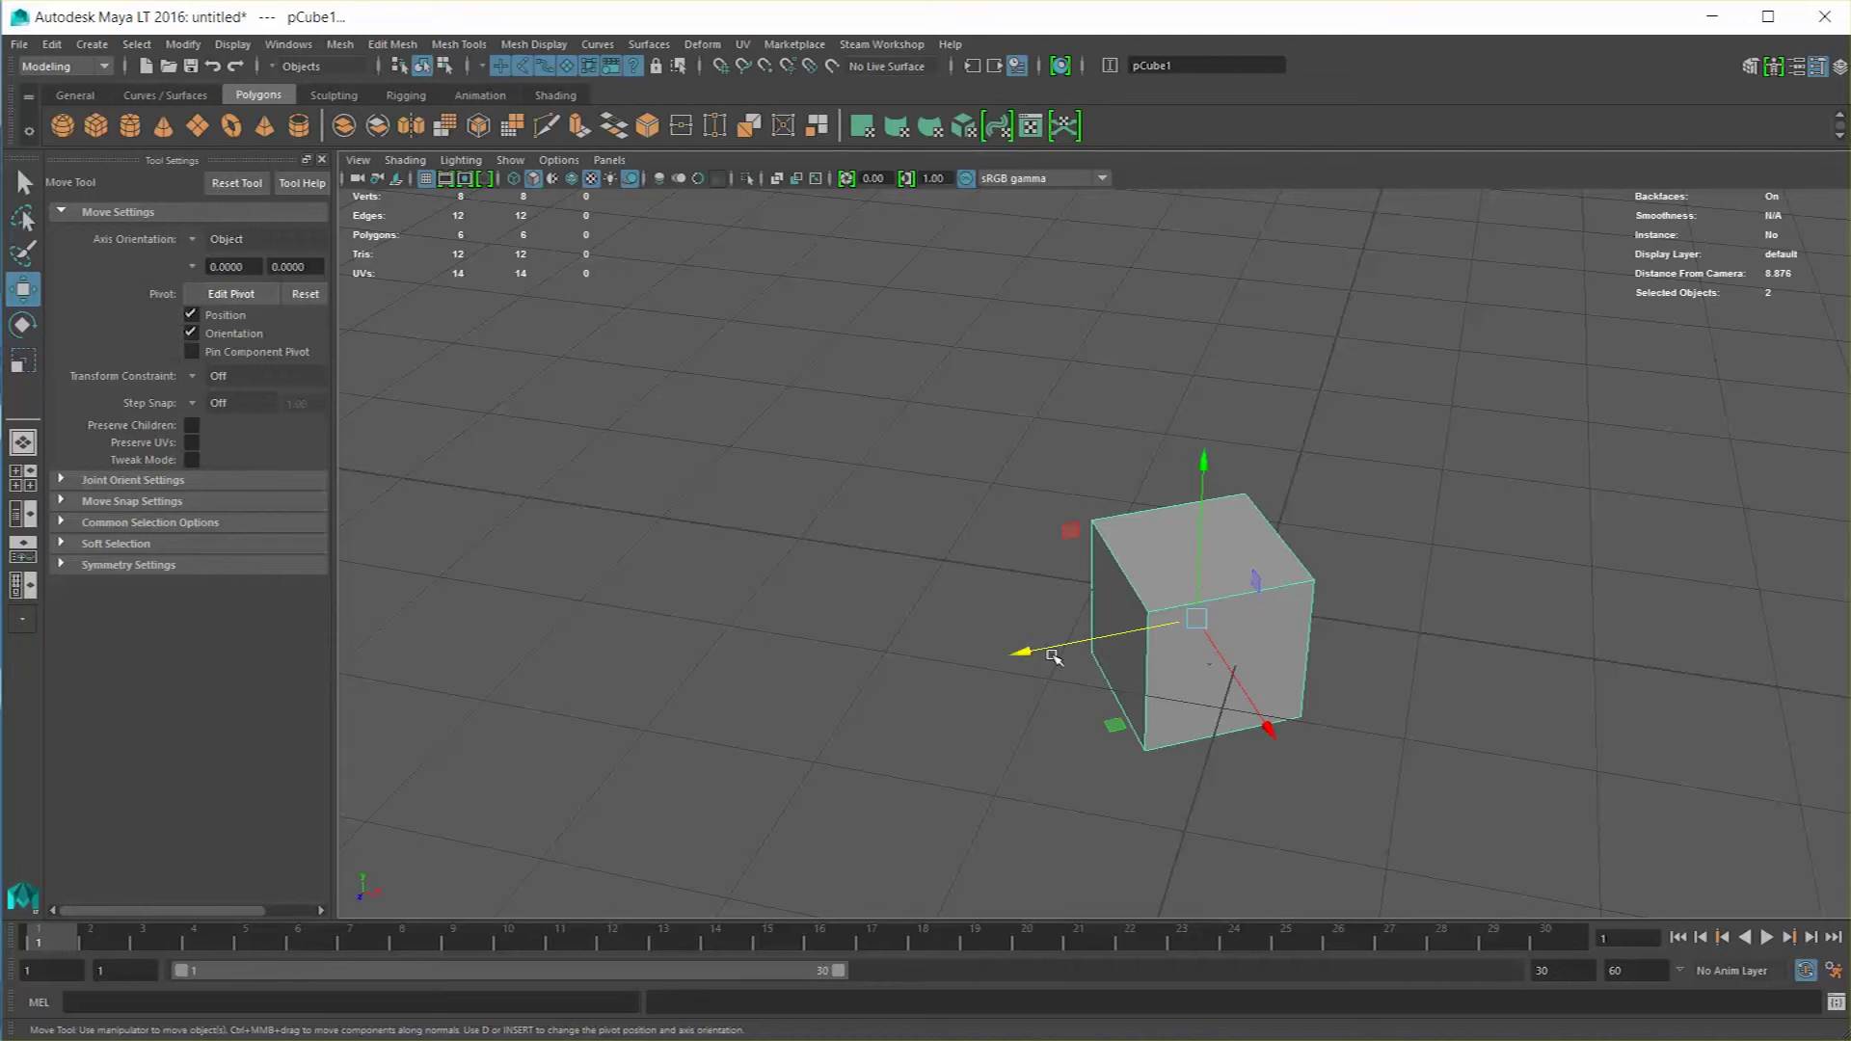
pyautogui.moveTo(1024, 652); pyautogui.dragTo(983, 721)
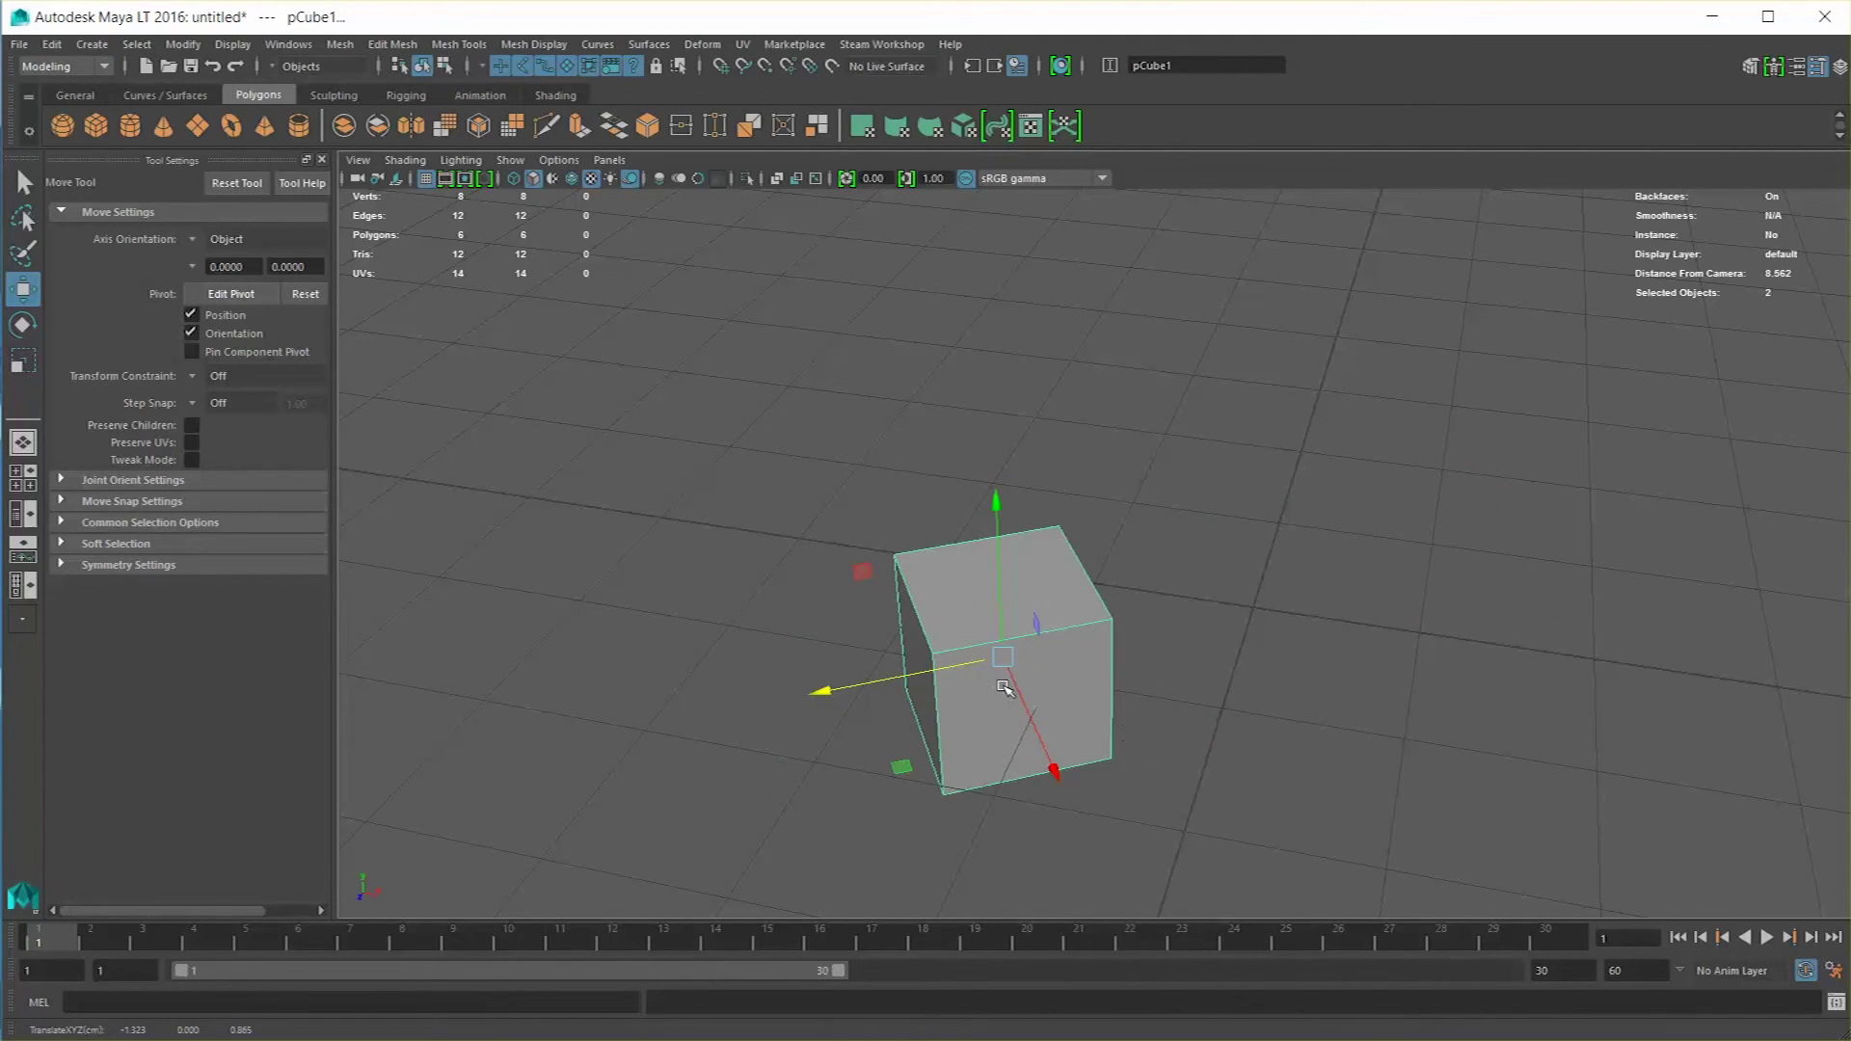
# Rotate the cube about its Y axis to about -10 degrees and close the tool settings.
pyautogui.press('e')
pyautogui.moveTo(1011, 767); pyautogui.dragTo(1119, 725)
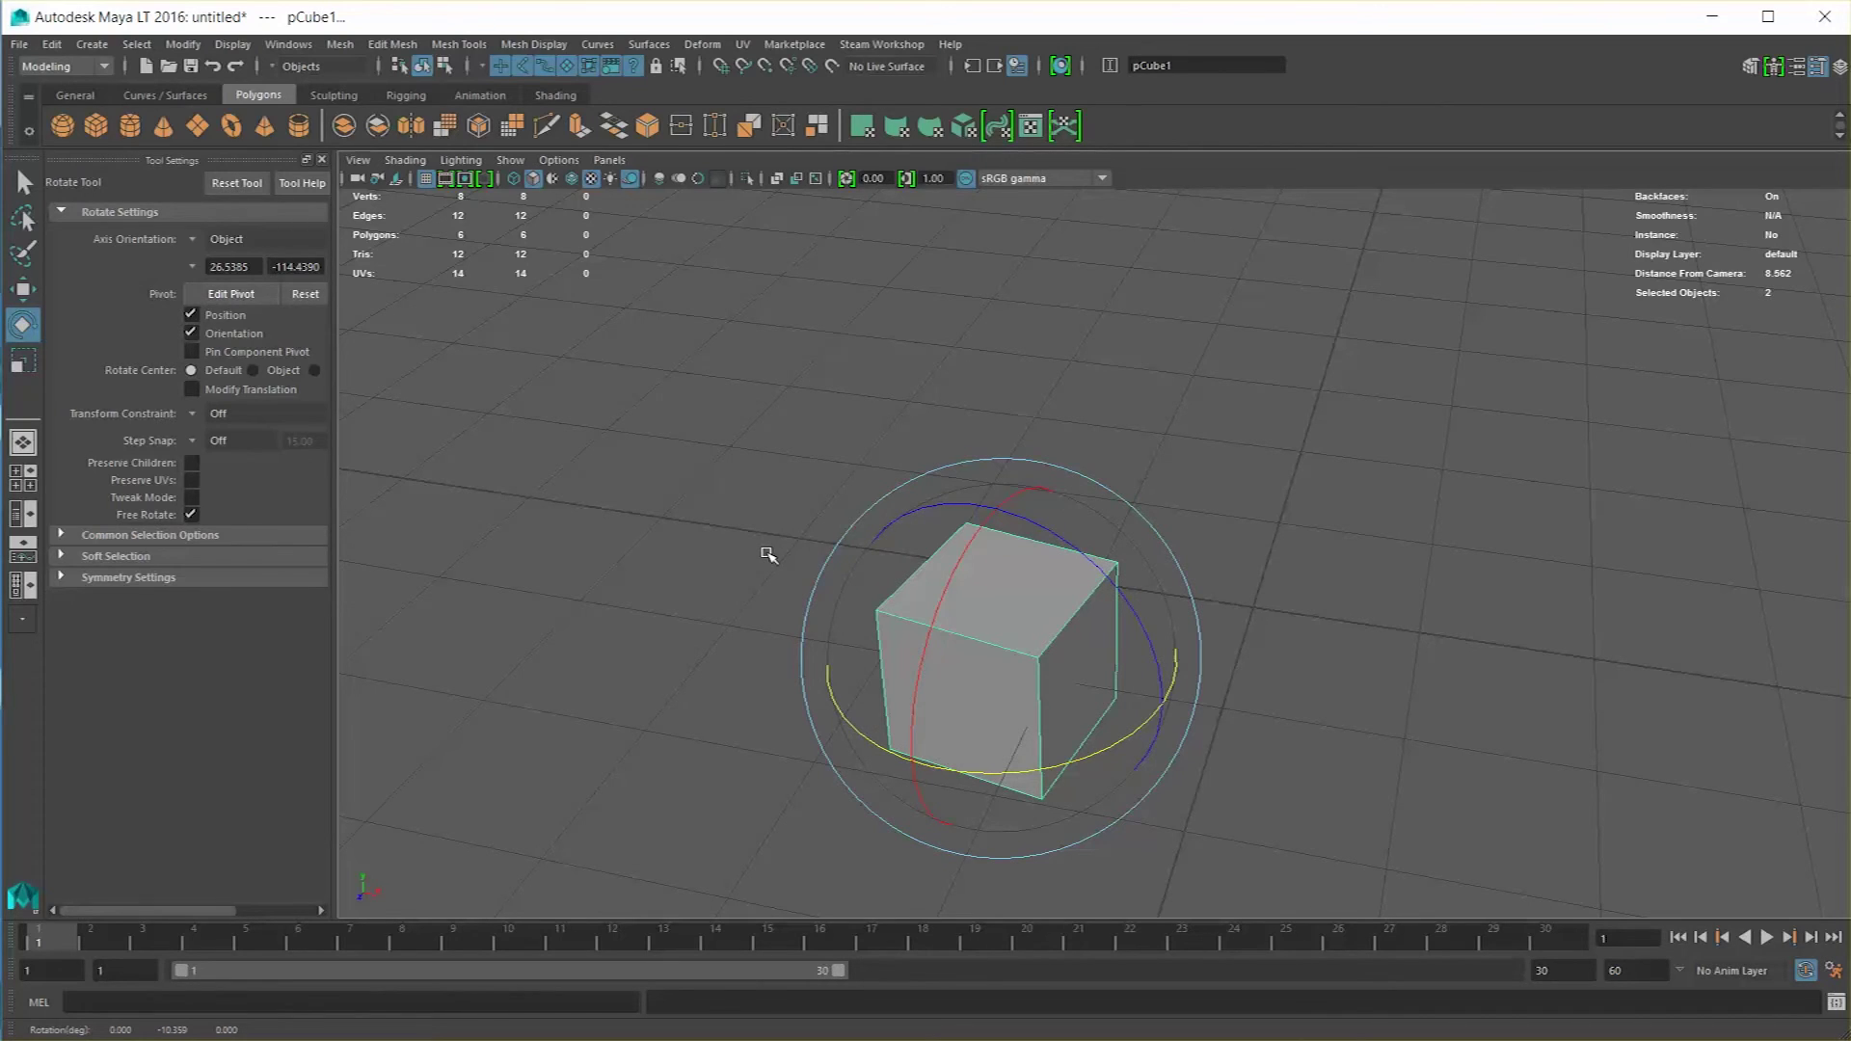
pyautogui.click(322, 160)
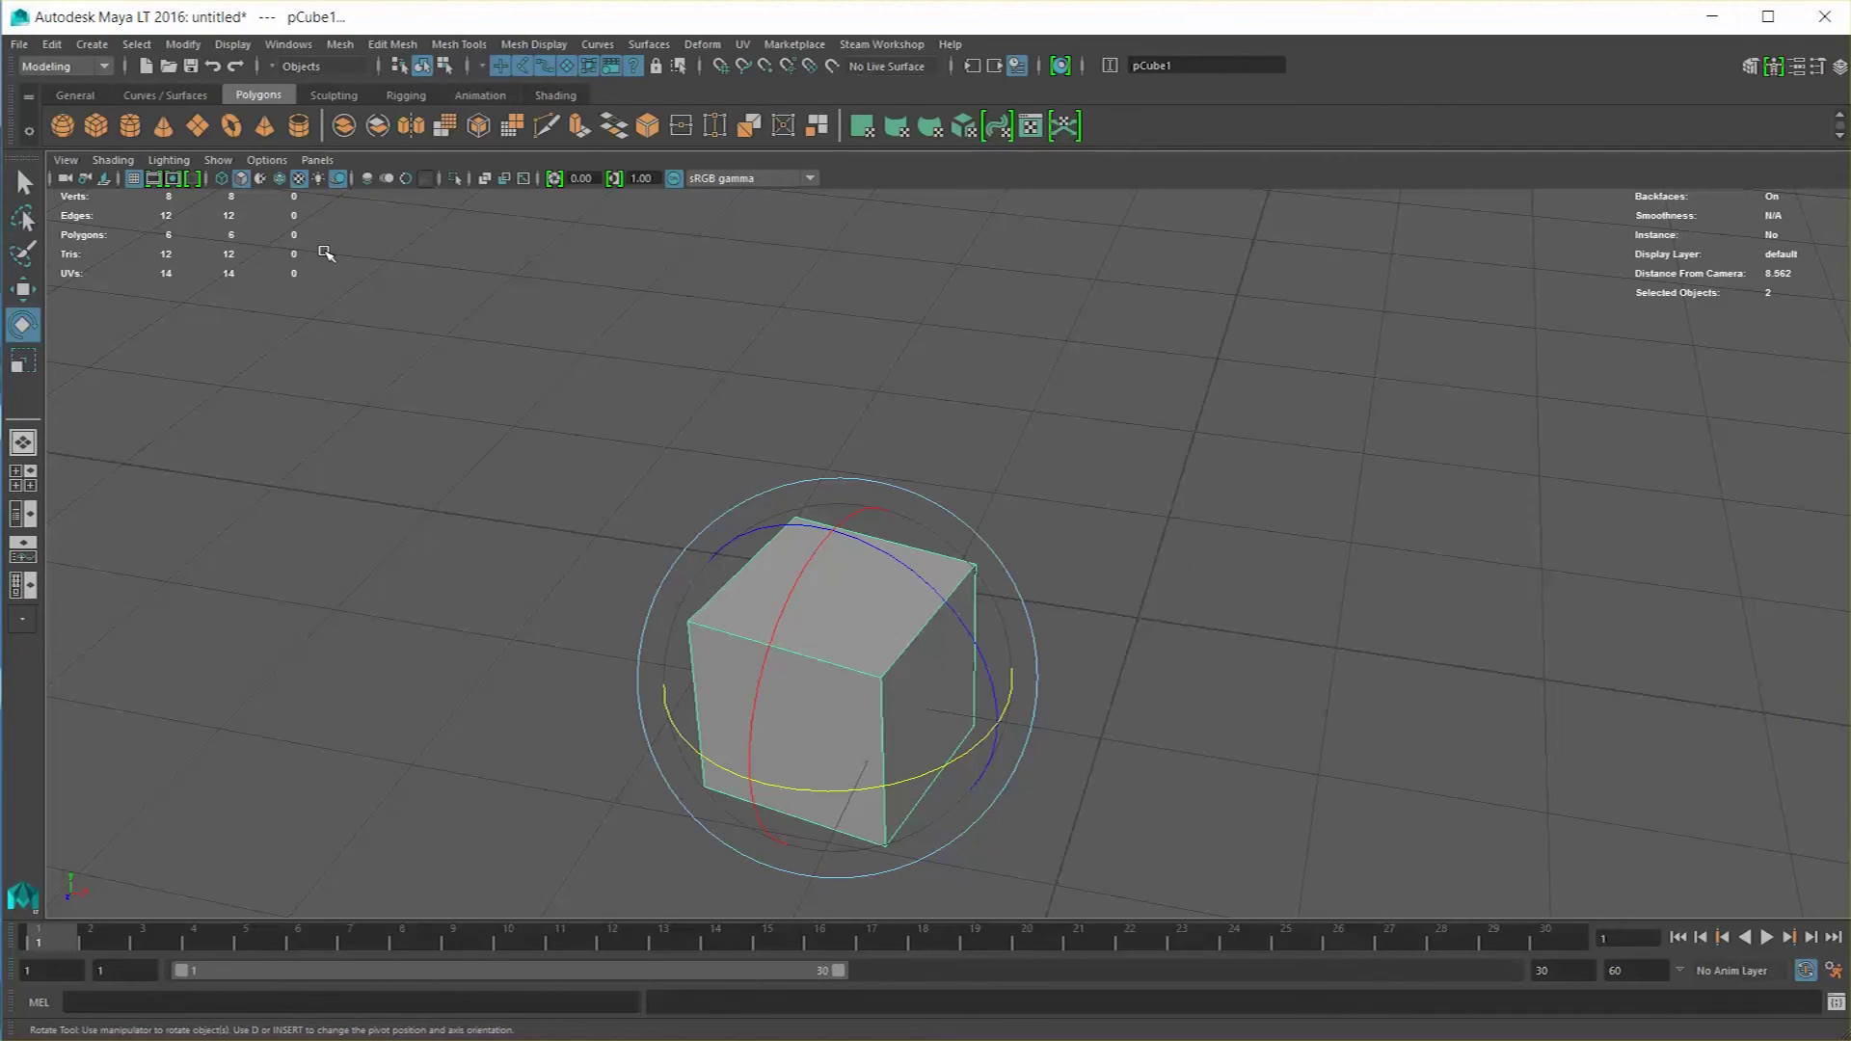